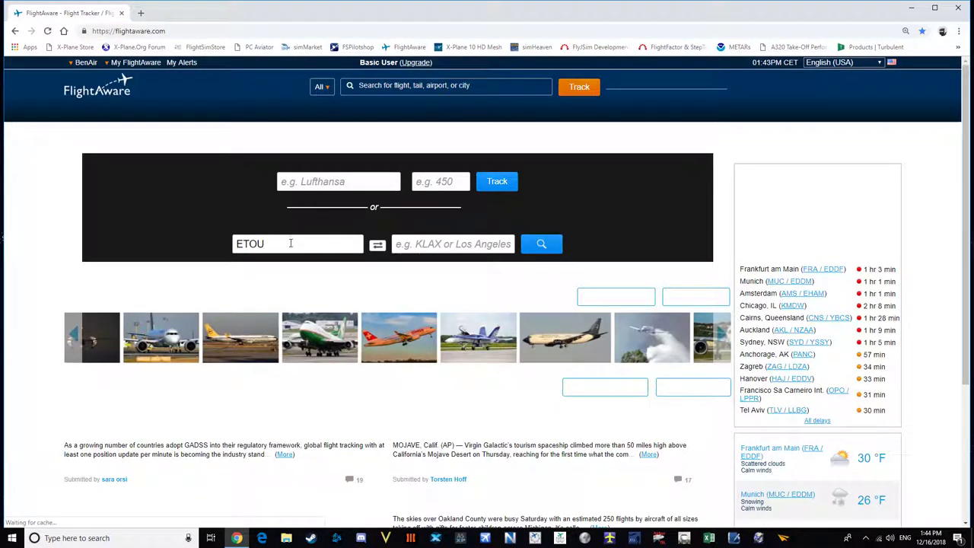
Search FlightAware for EIDW to EDDH flights and scroll through the 45 results.
{"action": "type", "text": "eidw"}
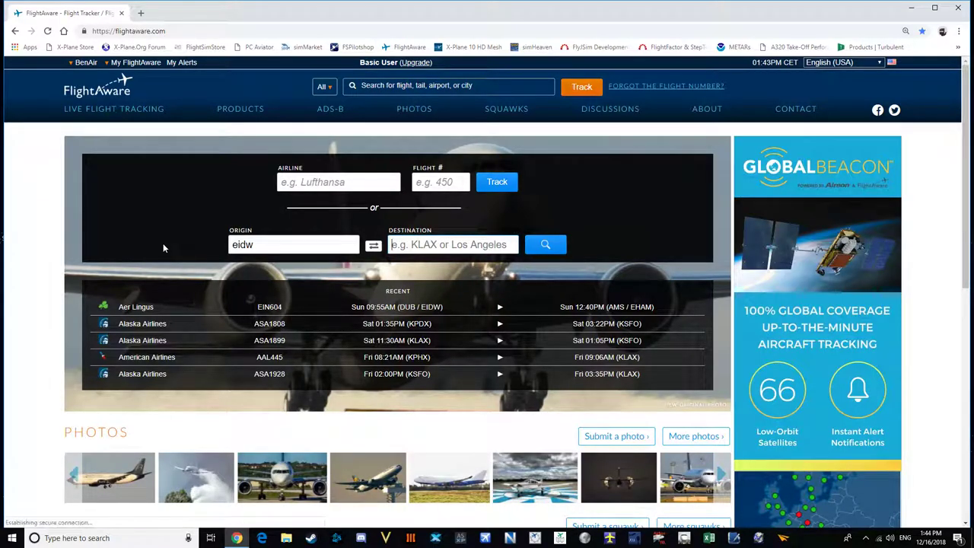
{"action": "key", "text": "Tab"}
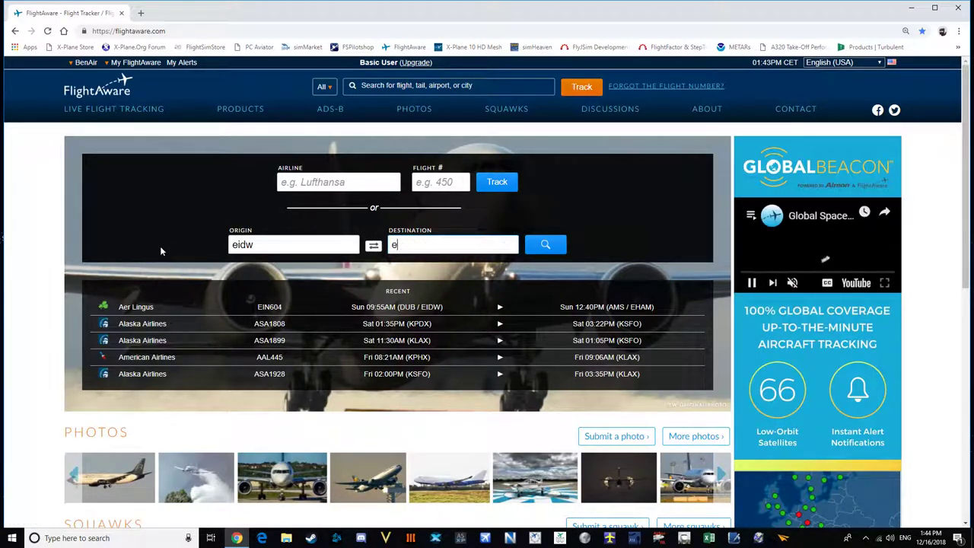
{"action": "type", "text": "eddh"}
{"action": "key", "text": "Return"}
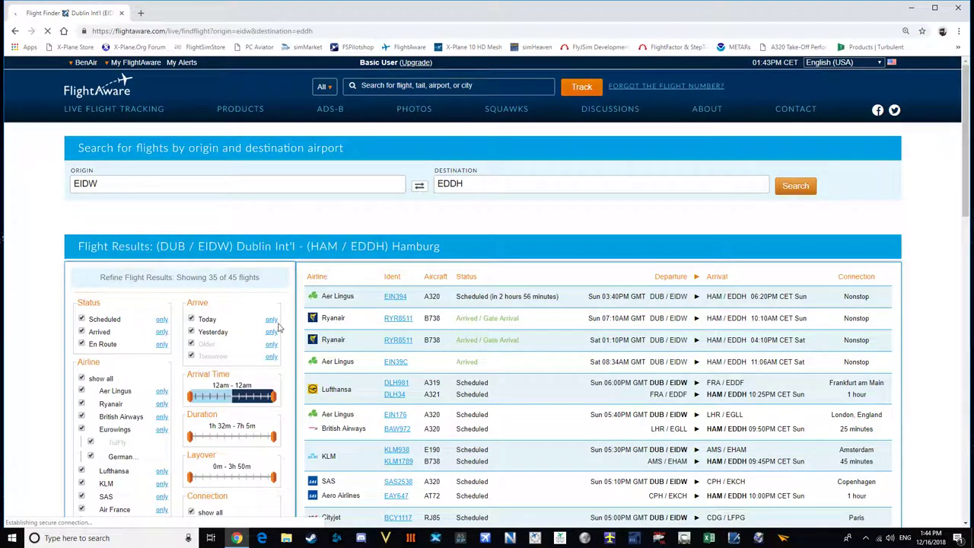
{"action": "scroll", "coordinate": [366, 327], "scroll_direction": "down", "scroll_amount": 3}
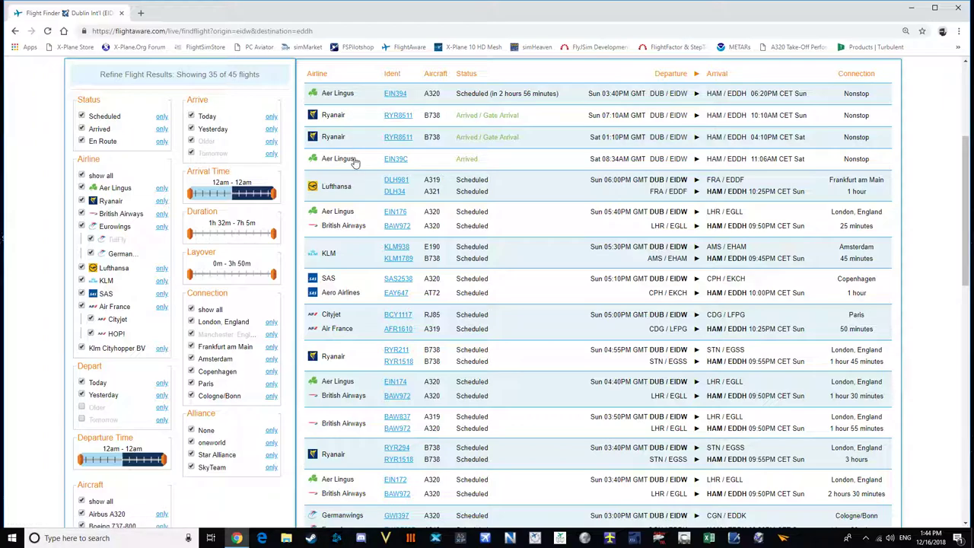
{"action": "scroll", "coordinate": [354, 163], "scroll_direction": "up", "scroll_amount": 1}
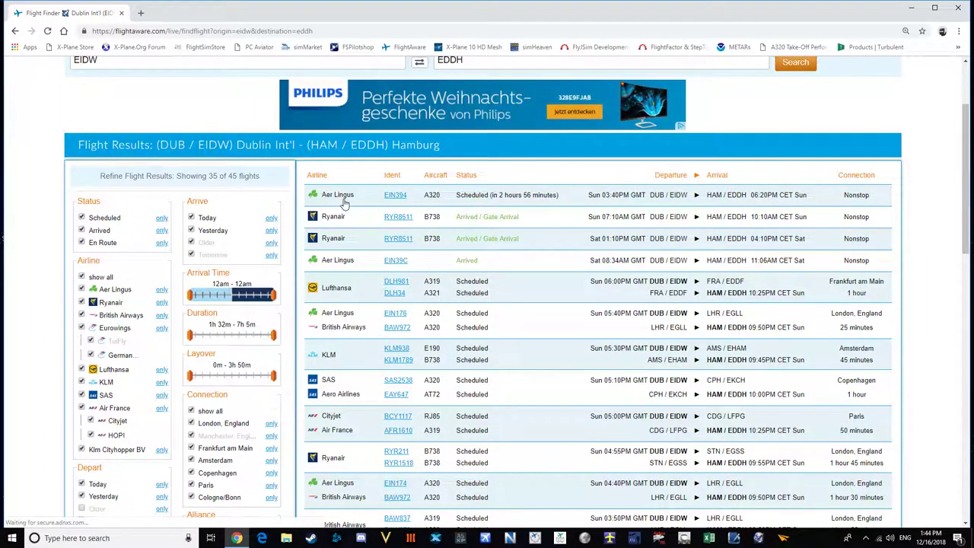
Open the Aer Lingus EIN394 flight details and scroll through them.
{"action": "left_click", "coordinate": [349, 200]}
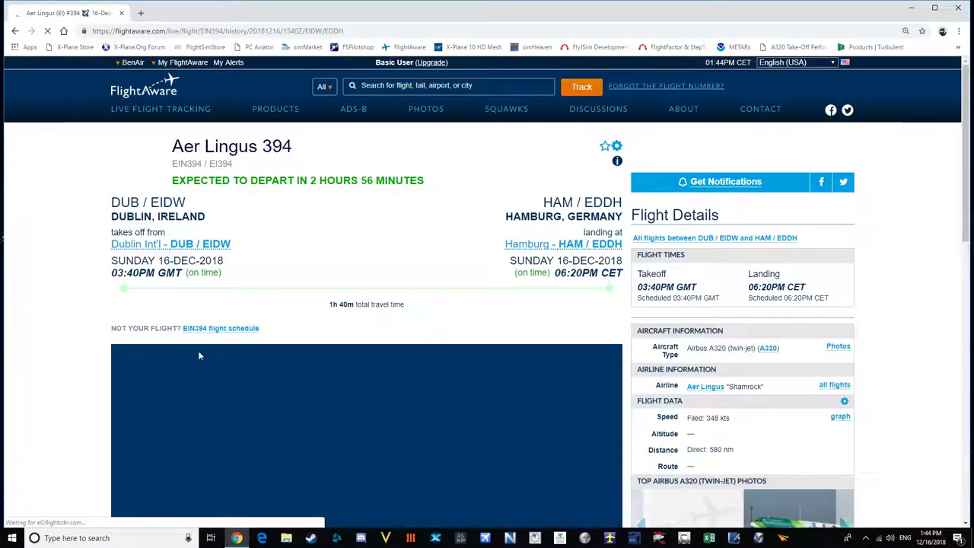
{"action": "scroll", "coordinate": [304, 193], "scroll_direction": "down", "scroll_amount": 1}
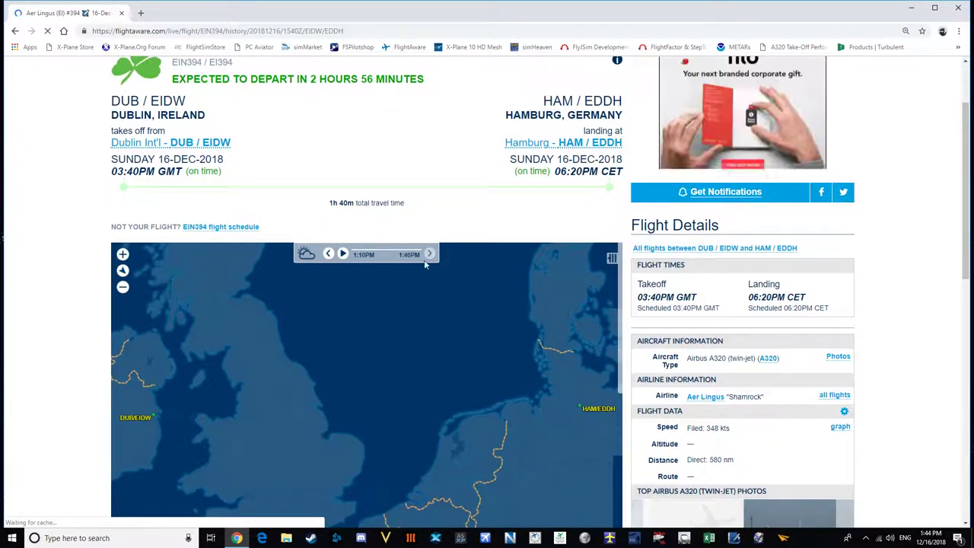
{"action": "scroll", "coordinate": [304, 192], "scroll_direction": "down", "scroll_amount": 2}
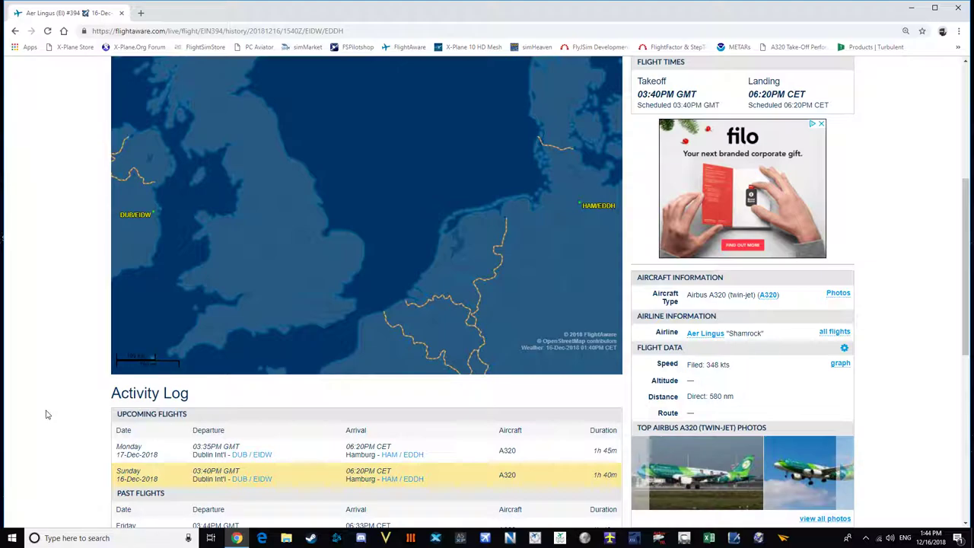
{"action": "scroll", "coordinate": [48, 413], "scroll_direction": "up", "scroll_amount": 4}
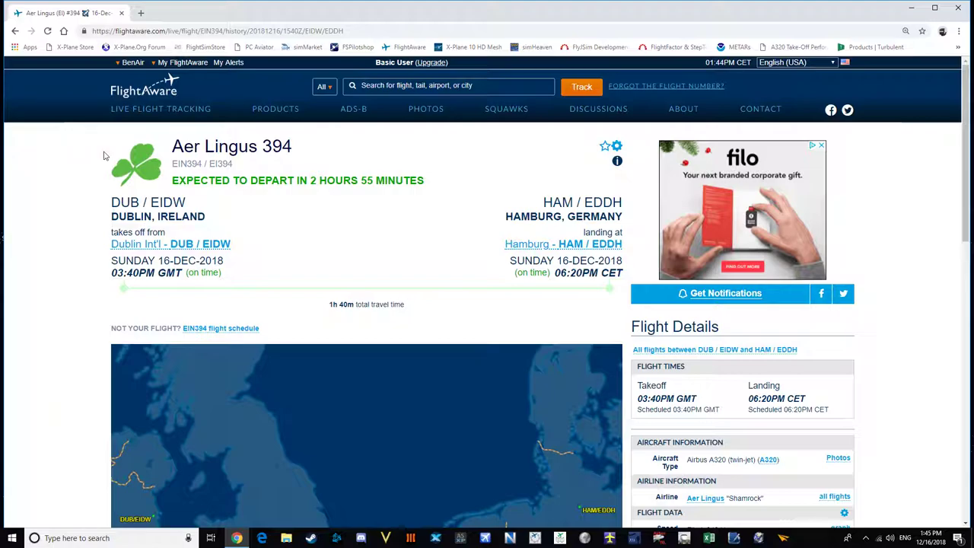
Return to the results, reopen EIN394, and switch to PFPX.
{"action": "left_click", "coordinate": [15, 31]}
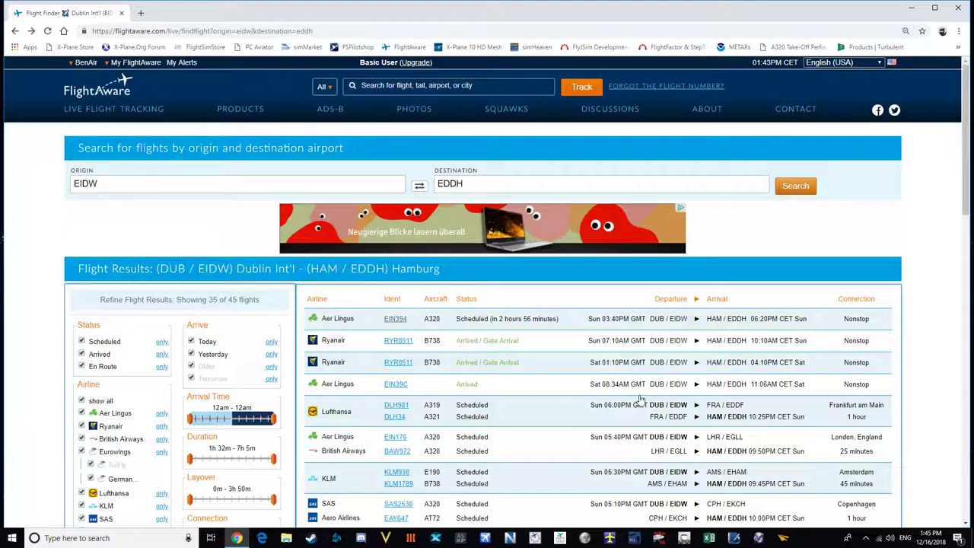
{"action": "scroll", "coordinate": [377, 372], "scroll_direction": "down", "scroll_amount": 10}
{"action": "scroll", "coordinate": [372, 373], "scroll_direction": "down", "scroll_amount": 5}
{"action": "scroll", "coordinate": [370, 374], "scroll_direction": "up", "scroll_amount": 15}
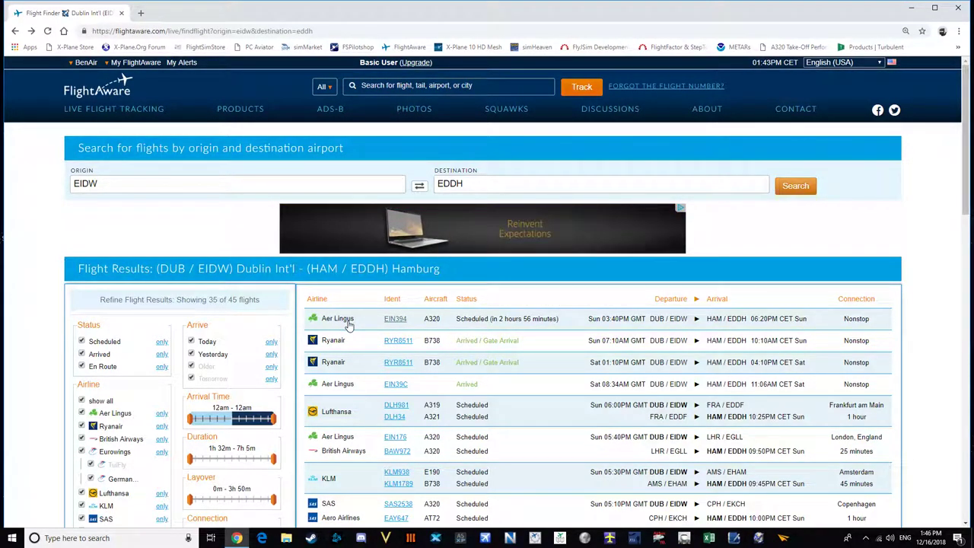
{"action": "left_click", "coordinate": [348, 324]}
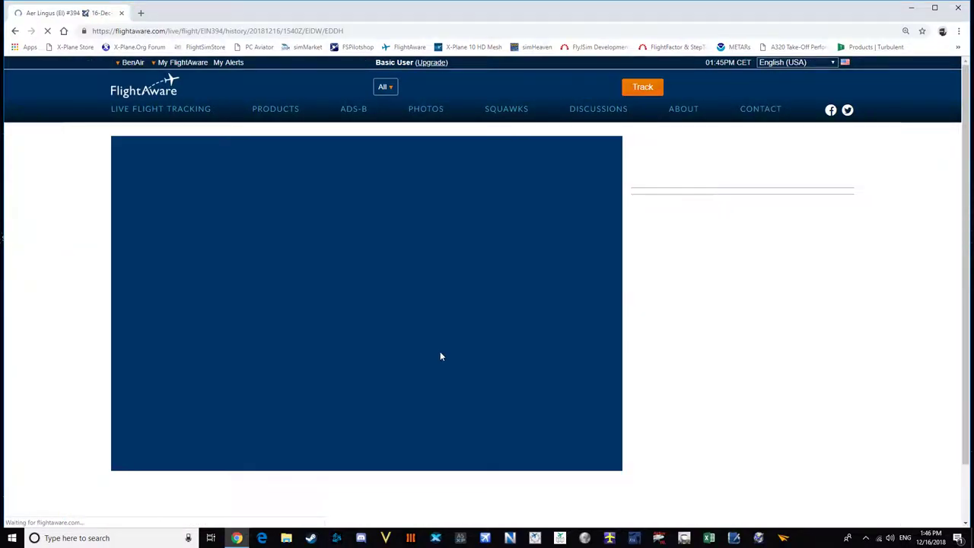
{"action": "scroll", "coordinate": [439, 356], "scroll_direction": "down", "scroll_amount": 1}
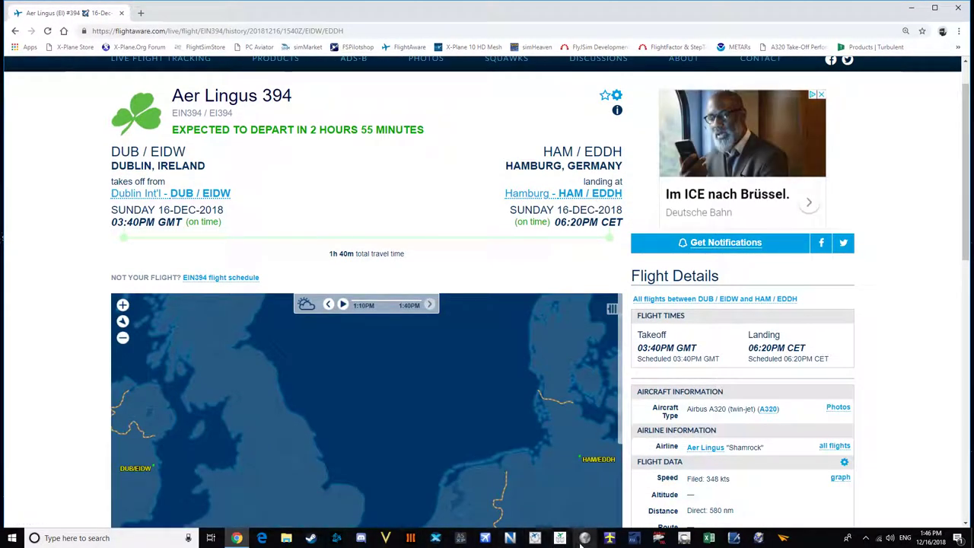
{"action": "left_click", "coordinate": [583, 539]}
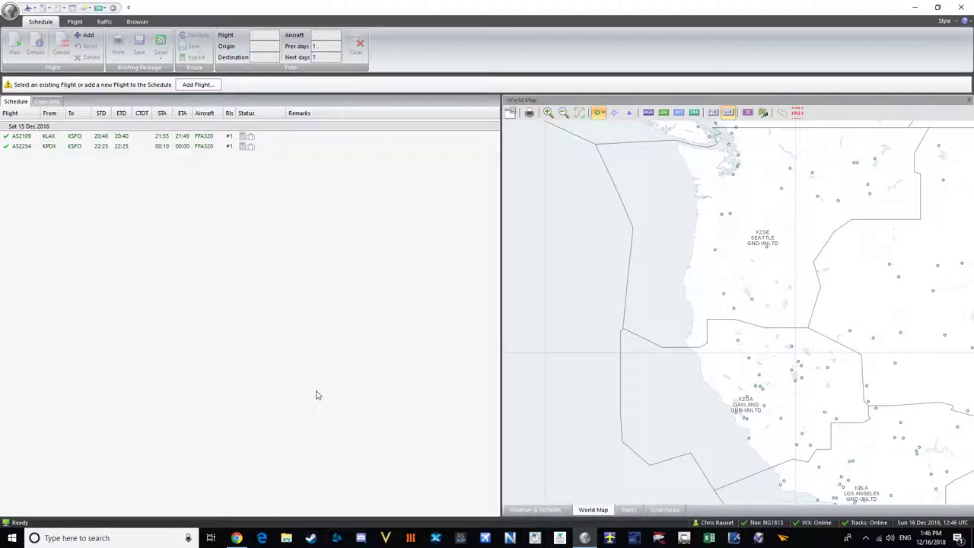
Start a new flight, clear the defaults, and choose Aer Lingus EIN as callsign.
{"action": "left_click", "coordinate": [83, 35]}
{"action": "left_click", "coordinate": [36, 148]}
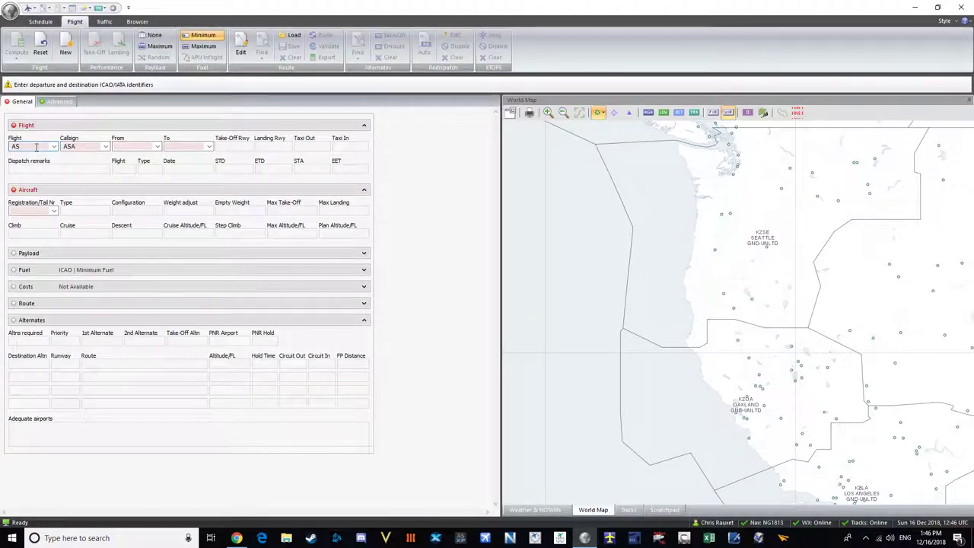
{"action": "key", "text": "BackSpace"}
{"action": "key", "text": "BackSpace"}
{"action": "left_click", "coordinate": [82, 147]}
{"action": "key", "text": "BackSpace"}
{"action": "type", "text": "EIN"}
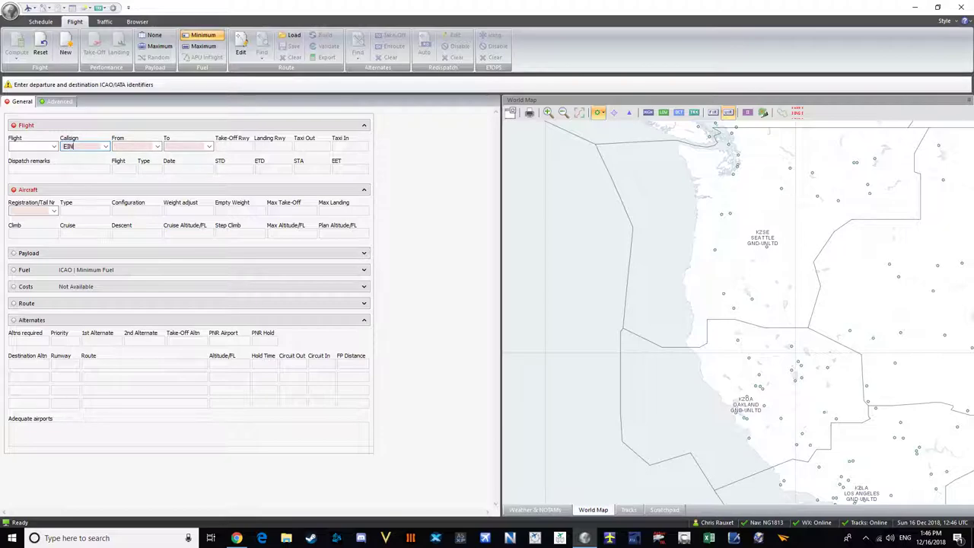
{"action": "left_click", "coordinate": [107, 146]}
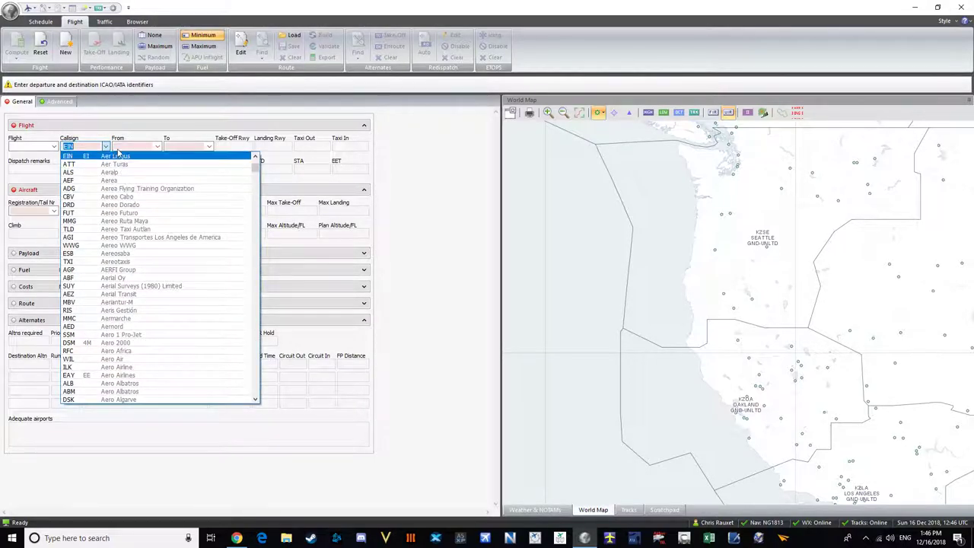
{"action": "left_click", "coordinate": [18, 146]}
Enter flight number EI 1347, giving callsign EIN 1347.
{"action": "left_click", "coordinate": [19, 146]}
{"action": "type", "text": "EI"}
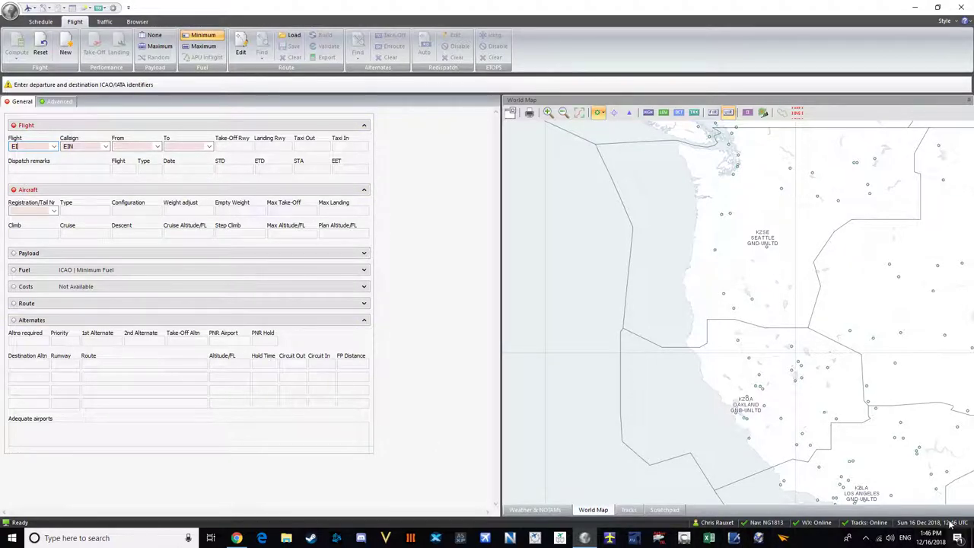
{"action": "mouse_move", "coordinate": [930, 539]}
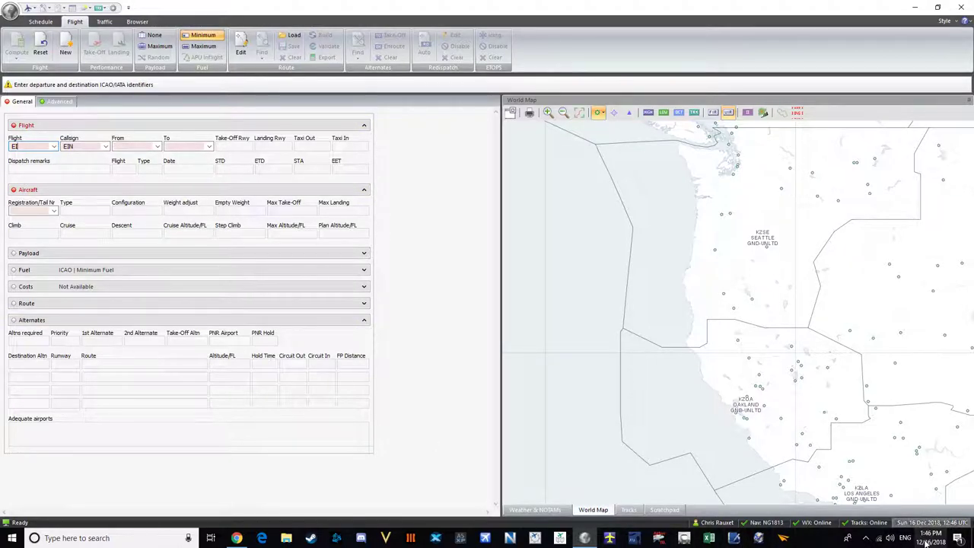
{"action": "left_click", "coordinate": [30, 146]}
{"action": "type", "text": "1347"}
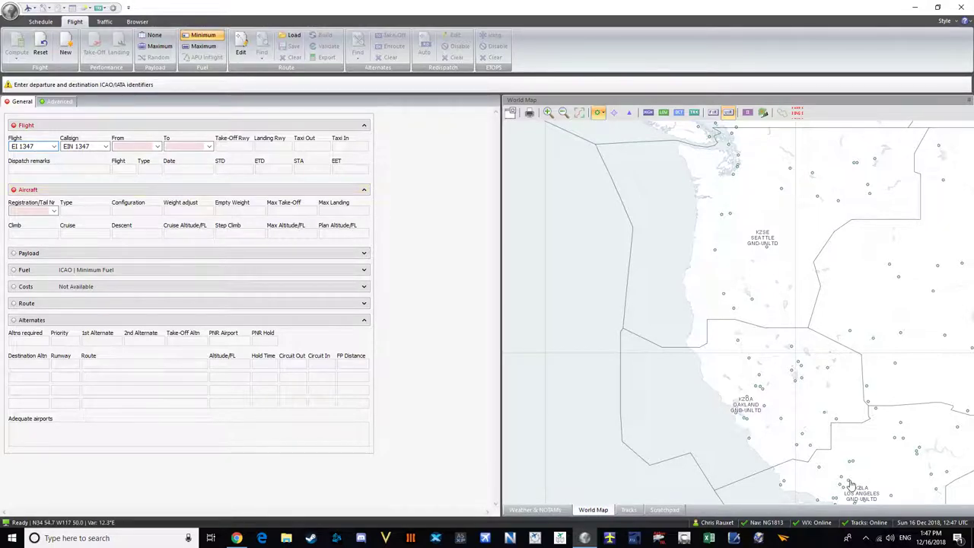
{"action": "left_click", "coordinate": [130, 146]}
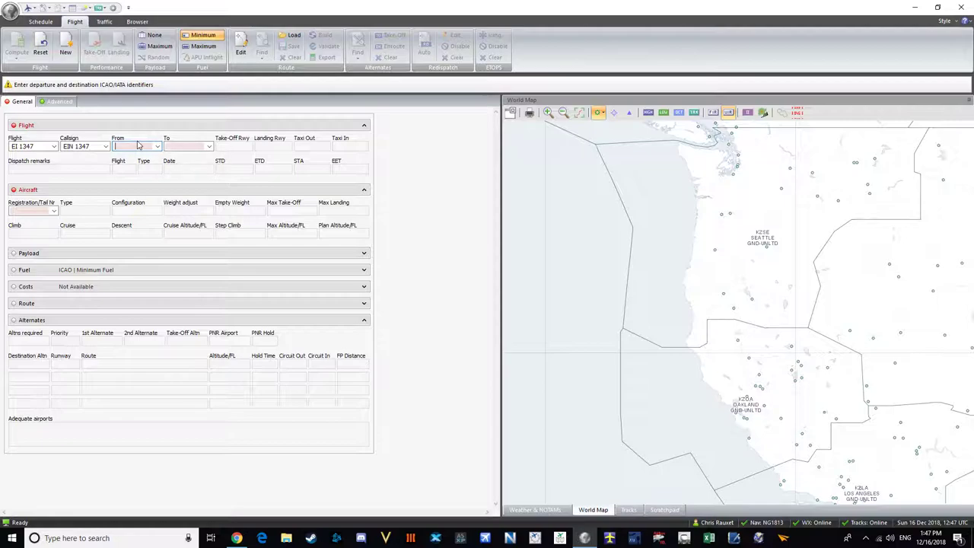
Enter EIDW as departure and EDDH as destination, giving a 582.6 nm distance.
{"action": "type", "text": "EIDW"}
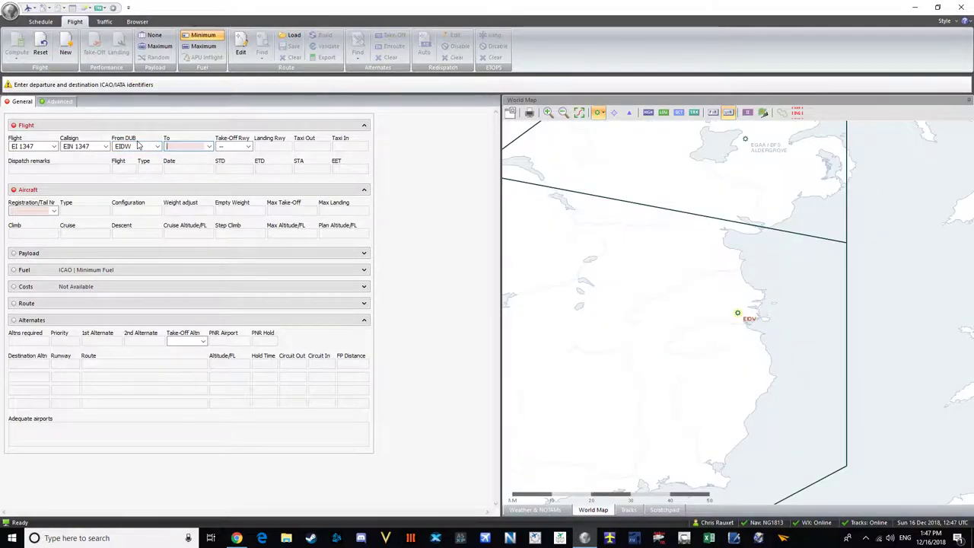
{"action": "key", "text": "Tab"}
{"action": "type", "text": "EDDH"}
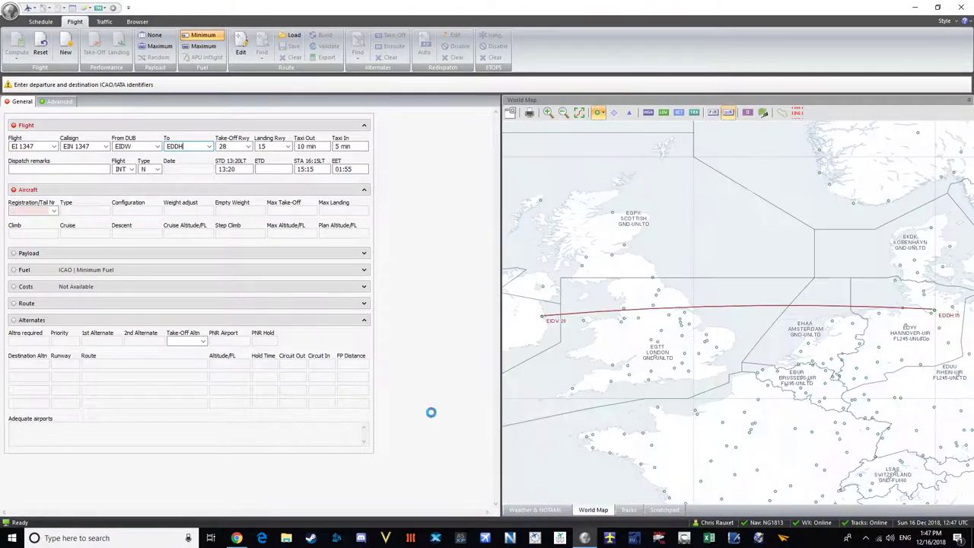
{"action": "key", "text": "Tab"}
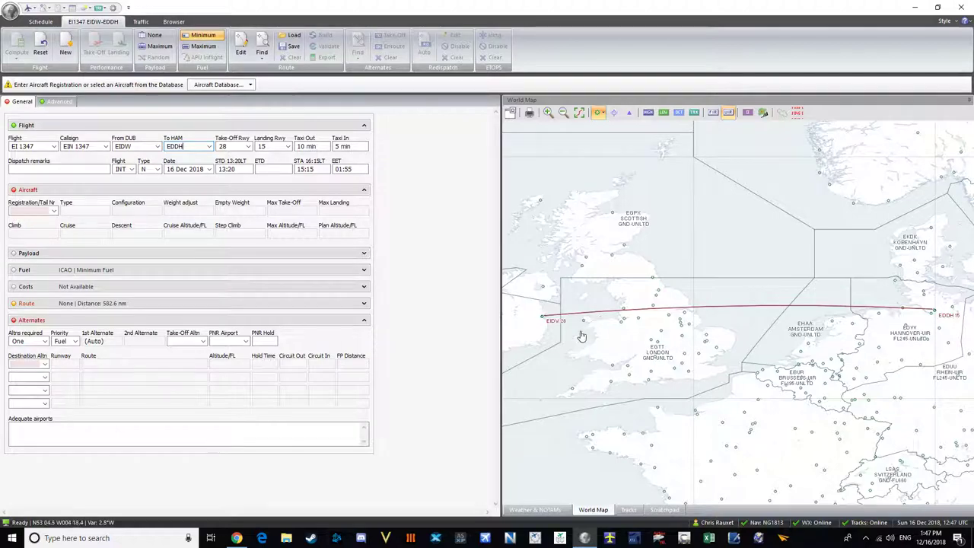
{"action": "left_click", "coordinate": [248, 147]}
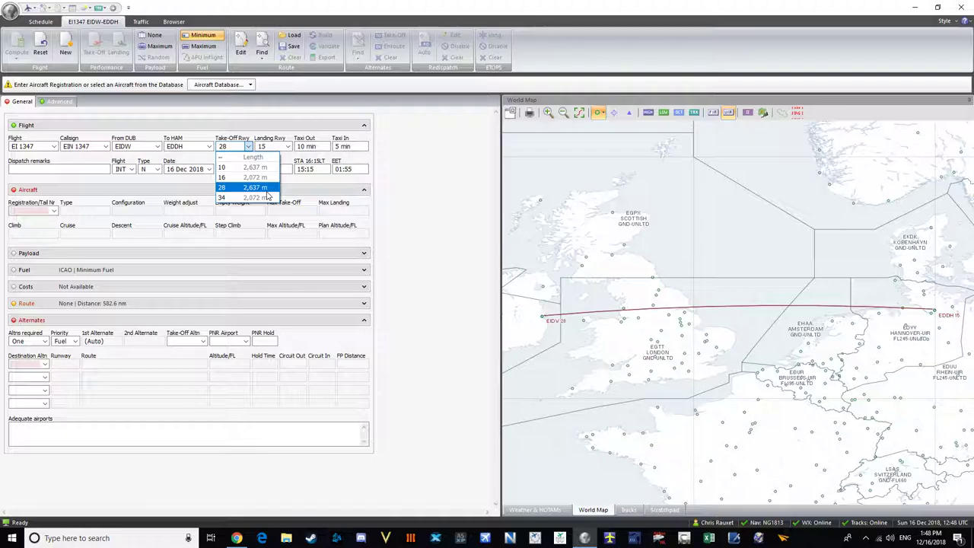
Keep runway 28 for take-off and runway 15 for landing, then start Navigraph Charts Desktop.
{"action": "left_click", "coordinate": [403, 242]}
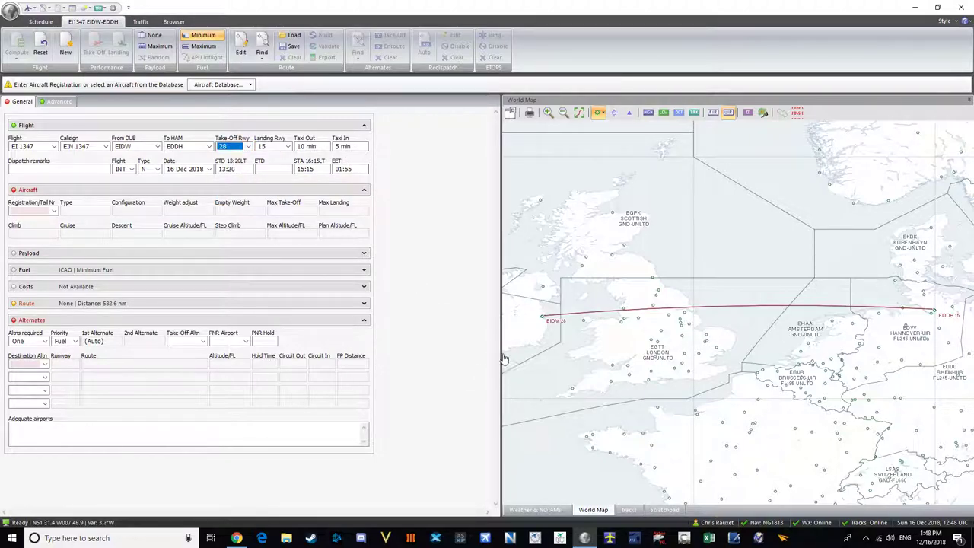
{"action": "key", "text": "Tab"}
{"action": "key", "text": "alt+Down"}
{"action": "key", "text": "Return"}
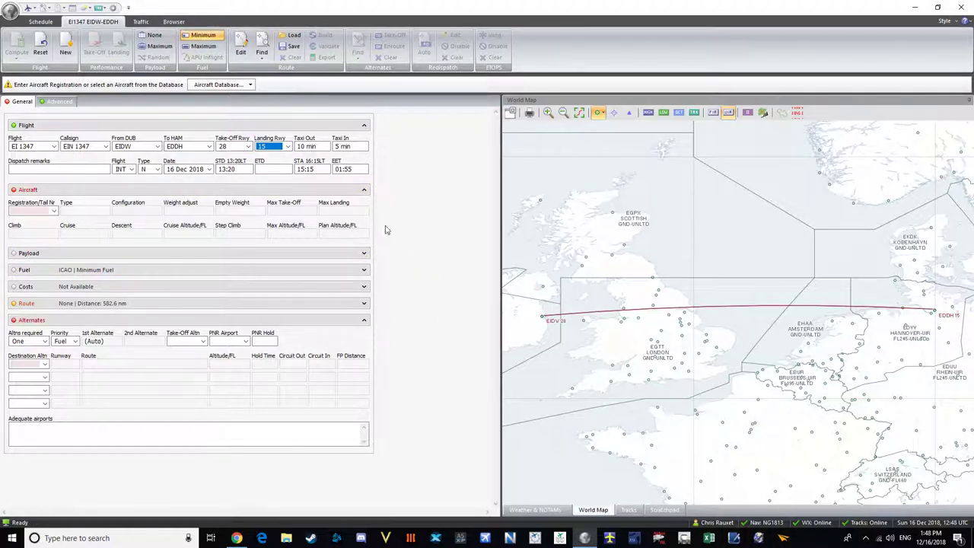
{"action": "left_click", "coordinate": [287, 146]}
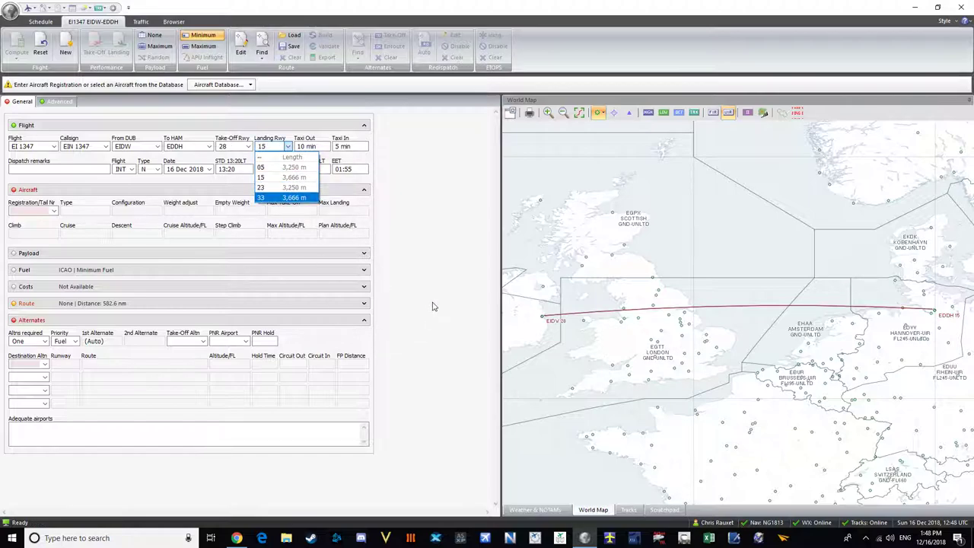
{"action": "key", "text": "Up"}
{"action": "key", "text": "Escape"}
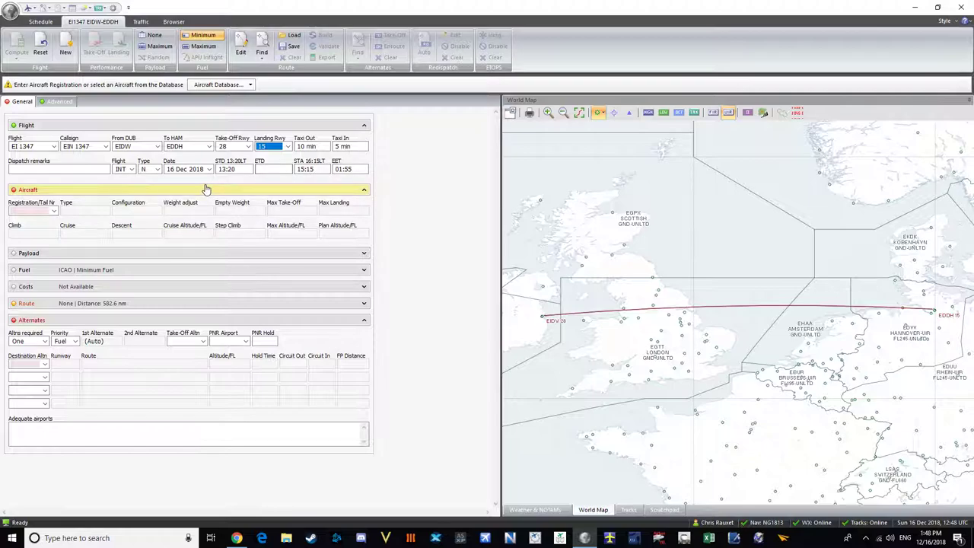
{"action": "left_click", "coordinate": [698, 538]}
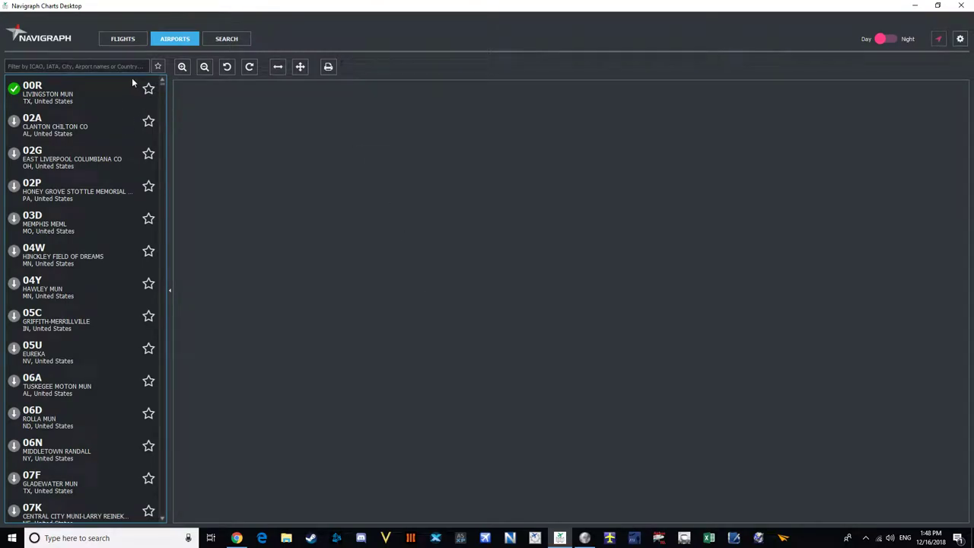
Find Hamburg EDDH in Navigraph, browse its APP charts, and close the window.
{"action": "left_click", "coordinate": [92, 65]}
{"action": "type", "text": "EDD"}
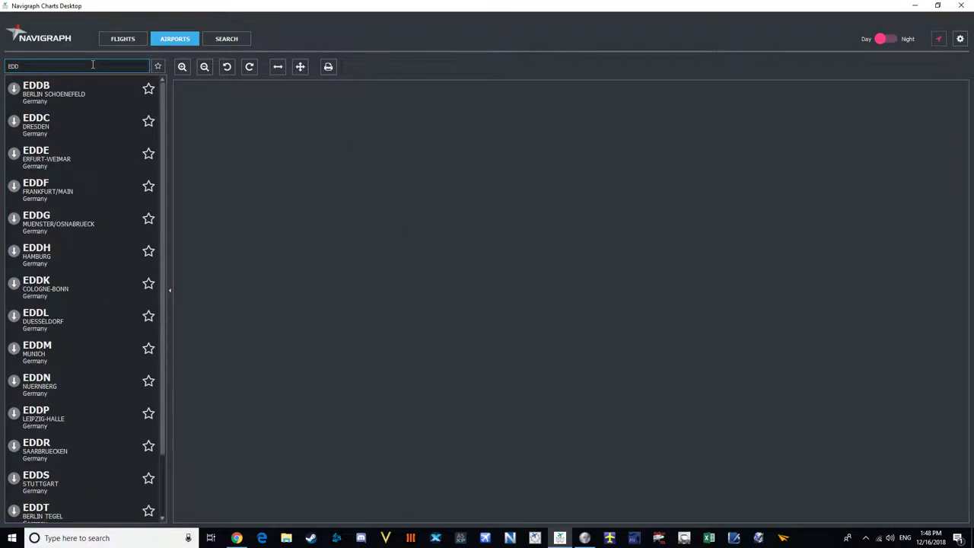
{"action": "type", "text": "H"}
{"action": "left_click", "coordinate": [38, 88]}
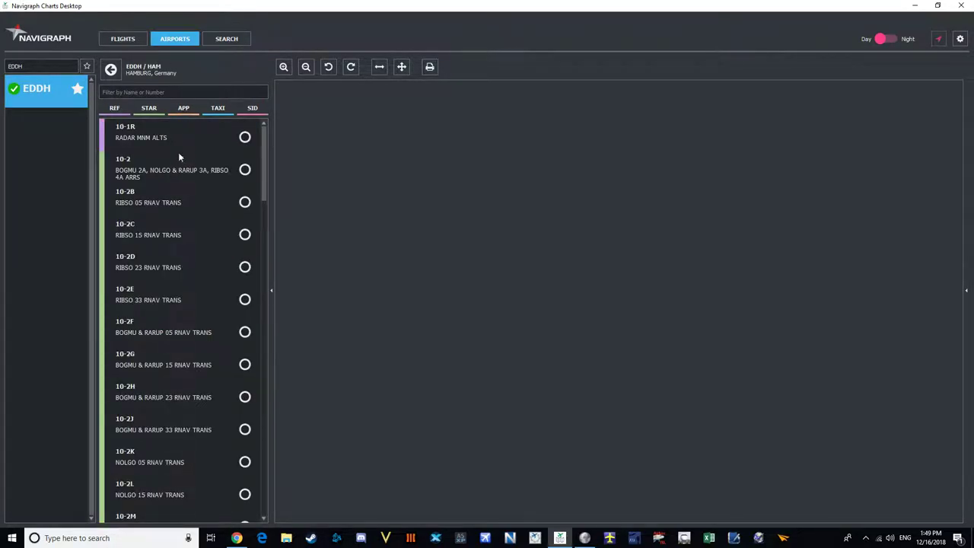
{"action": "left_click", "coordinate": [180, 110]}
{"action": "scroll", "coordinate": [190, 166], "scroll_direction": "down", "scroll_amount": 3}
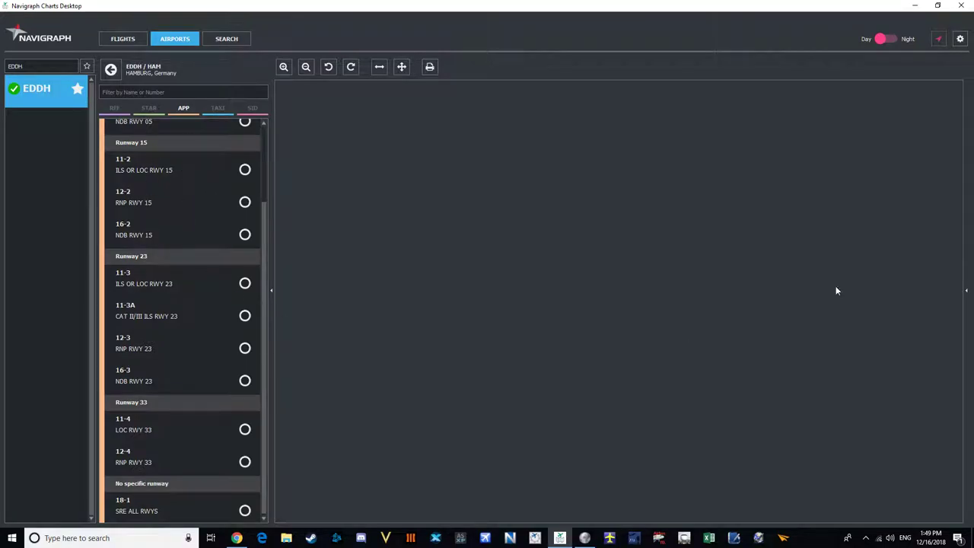
{"action": "left_click", "coordinate": [914, 6]}
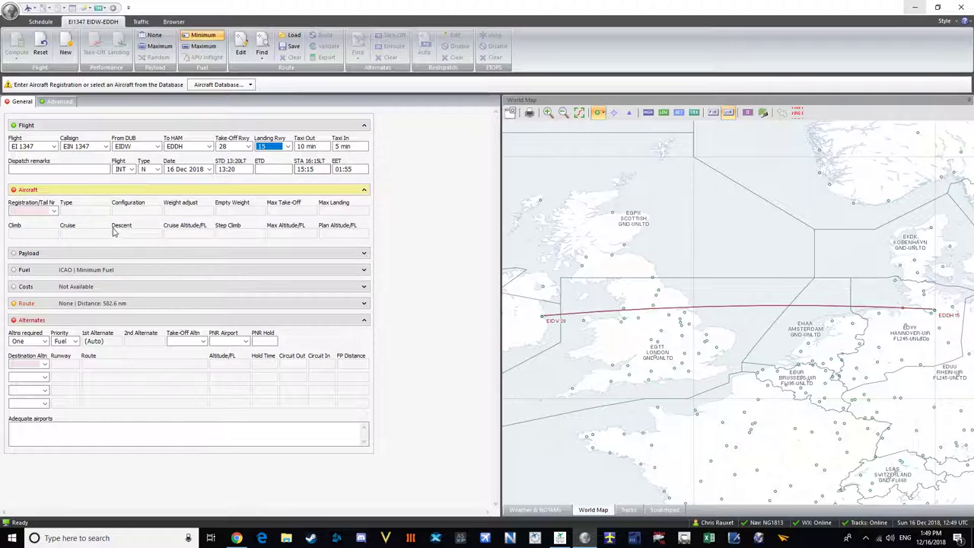
Scroll through the aircraft registration list without choosing one.
{"action": "left_click", "coordinate": [53, 211]}
{"action": "scroll", "coordinate": [154, 259], "scroll_direction": "down", "scroll_amount": 5}
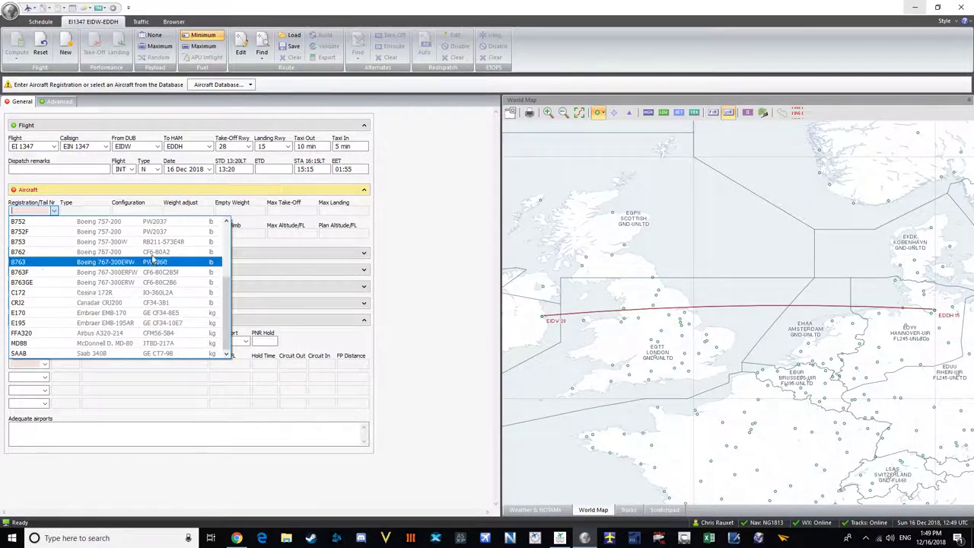
{"action": "scroll", "coordinate": [154, 261], "scroll_direction": "up", "scroll_amount": 4}
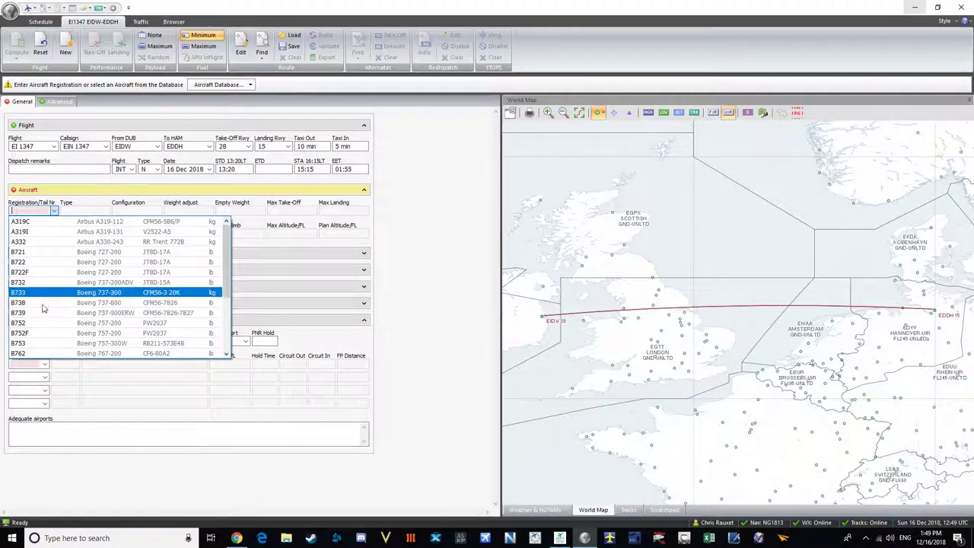
{"action": "scroll", "coordinate": [53, 326], "scroll_direction": "down", "scroll_amount": 1}
{"action": "scroll", "coordinate": [45, 336], "scroll_direction": "down", "scroll_amount": 1}
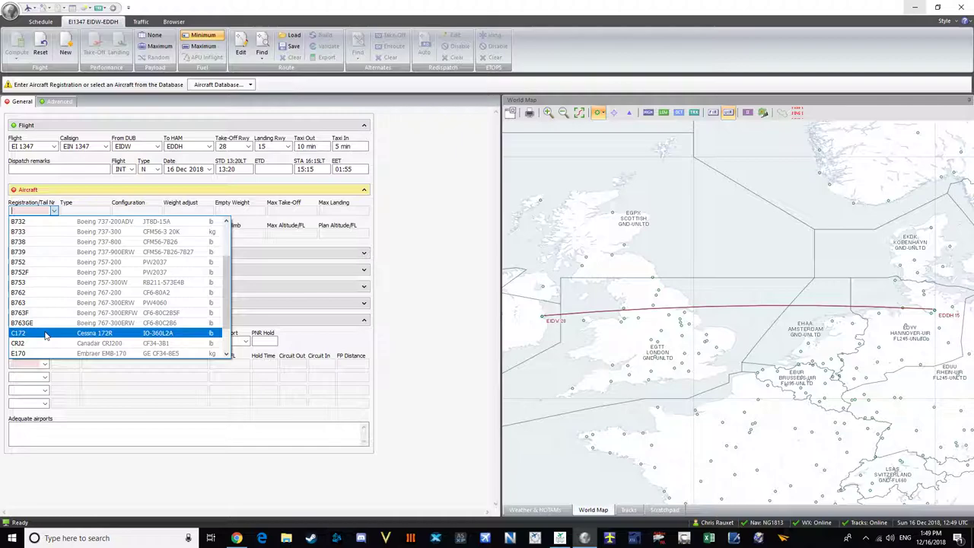
{"action": "scroll", "coordinate": [47, 335], "scroll_direction": "down", "scroll_amount": 1}
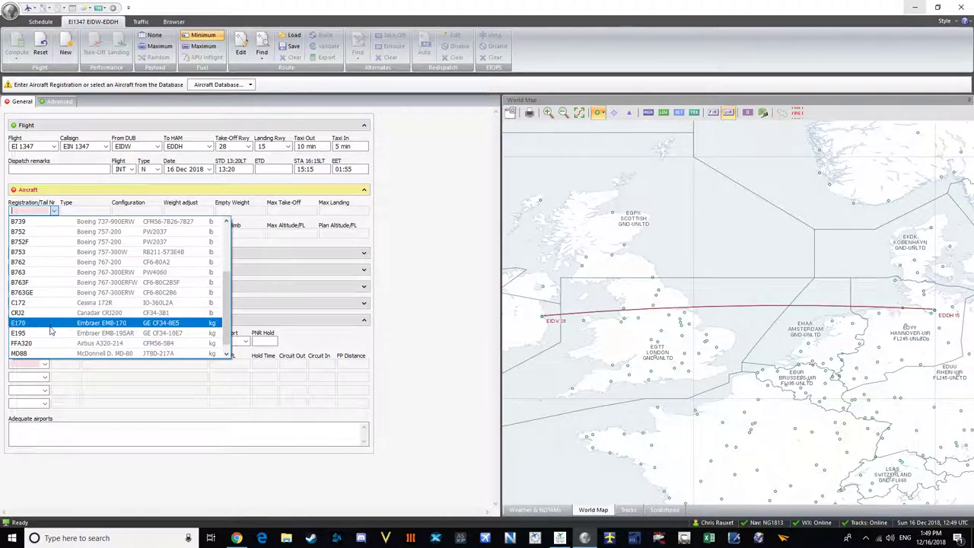
{"action": "scroll", "coordinate": [47, 339], "scroll_direction": "down", "scroll_amount": 1}
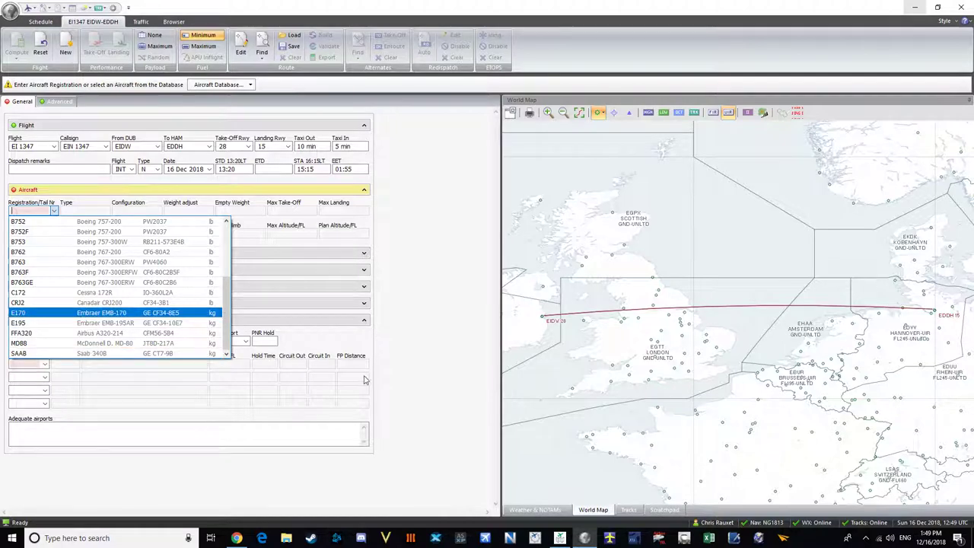
{"action": "left_click", "coordinate": [436, 370]}
Select aircraft FFA320 (A320-214 CFM) and set Step Climb to No.
{"action": "left_click", "coordinate": [54, 211]}
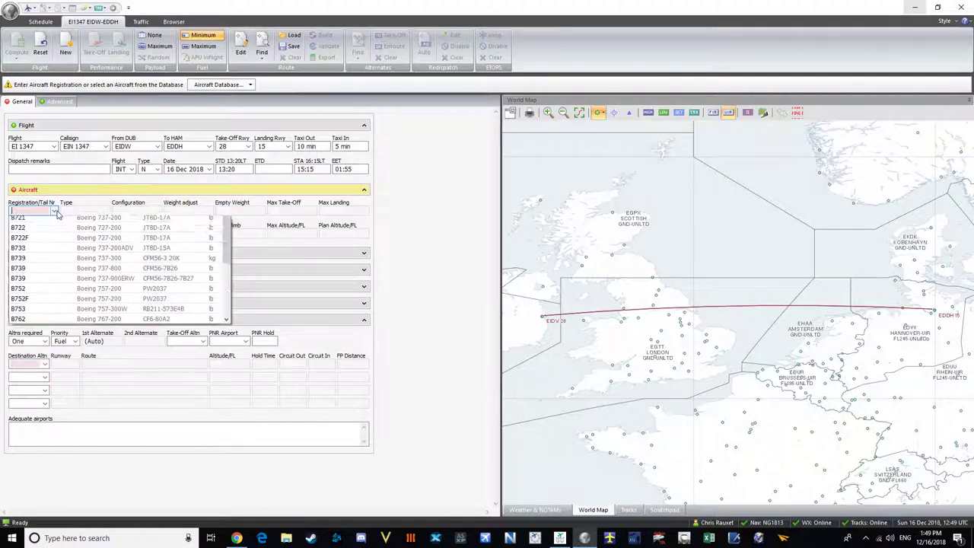
{"action": "scroll", "coordinate": [50, 330], "scroll_direction": "down", "scroll_amount": 4}
{"action": "left_click", "coordinate": [50, 333]}
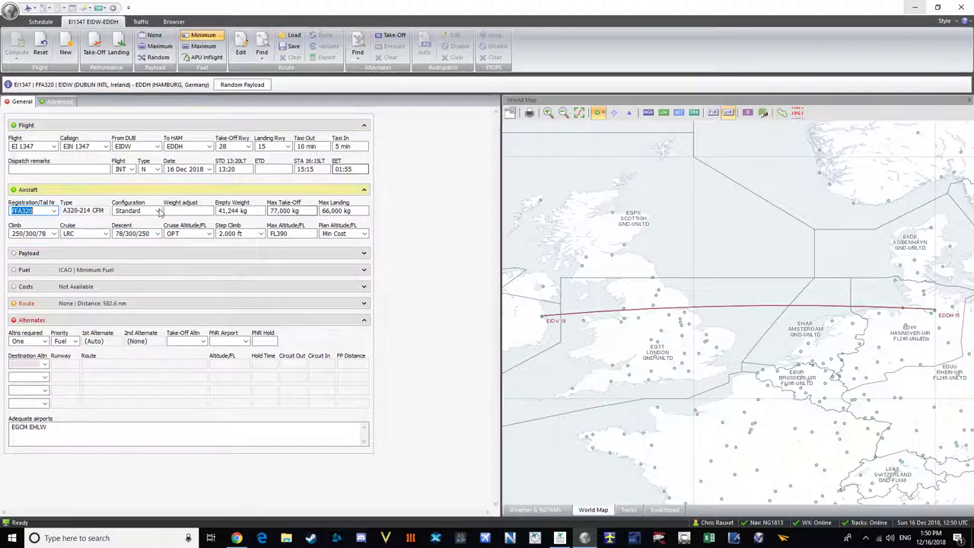
{"action": "left_click", "coordinate": [236, 234]}
{"action": "left_click", "coordinate": [237, 244]}
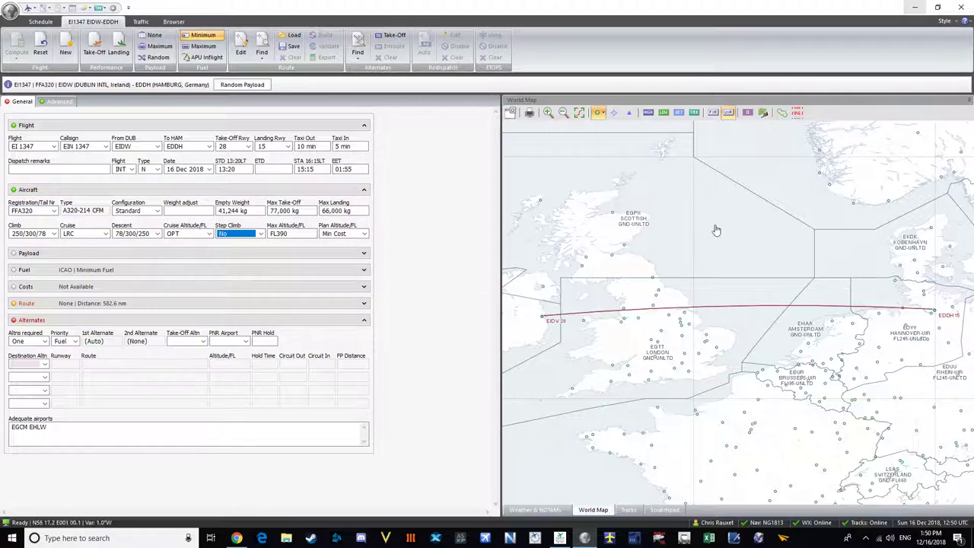
Generate a random payload of 131+2 passengers, 21,783 kg, and collapse Payload, Aircraft and Flight.
{"action": "left_click", "coordinate": [91, 252]}
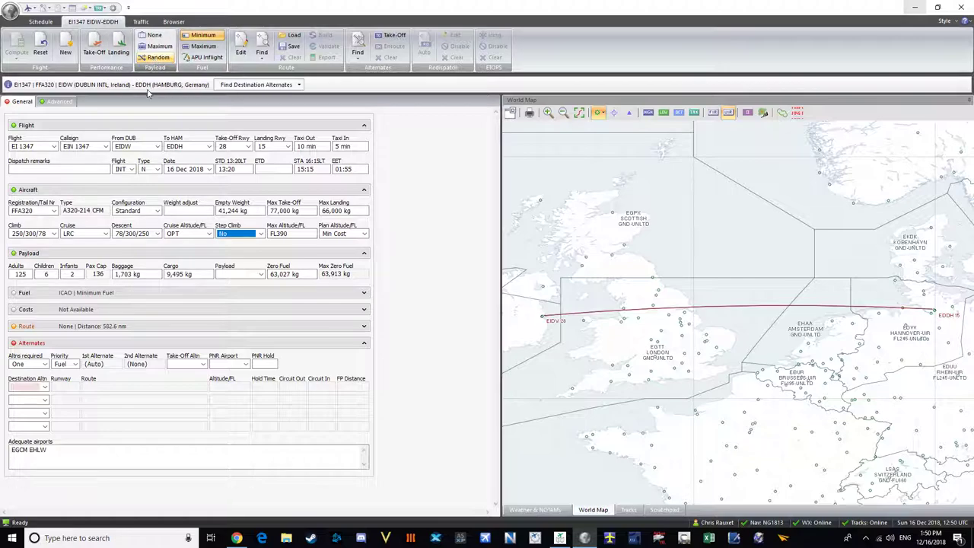
{"action": "left_click", "coordinate": [157, 57]}
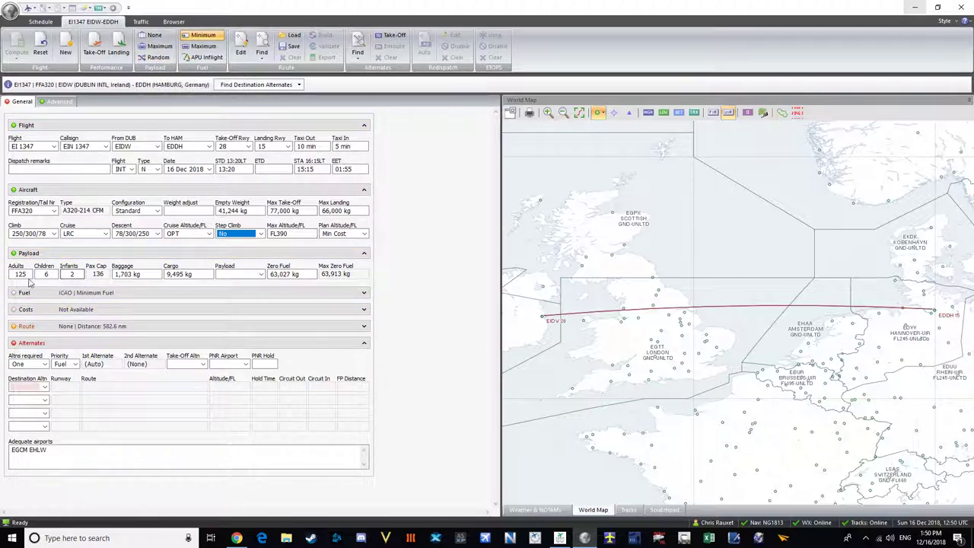
{"action": "left_click", "coordinate": [107, 254]}
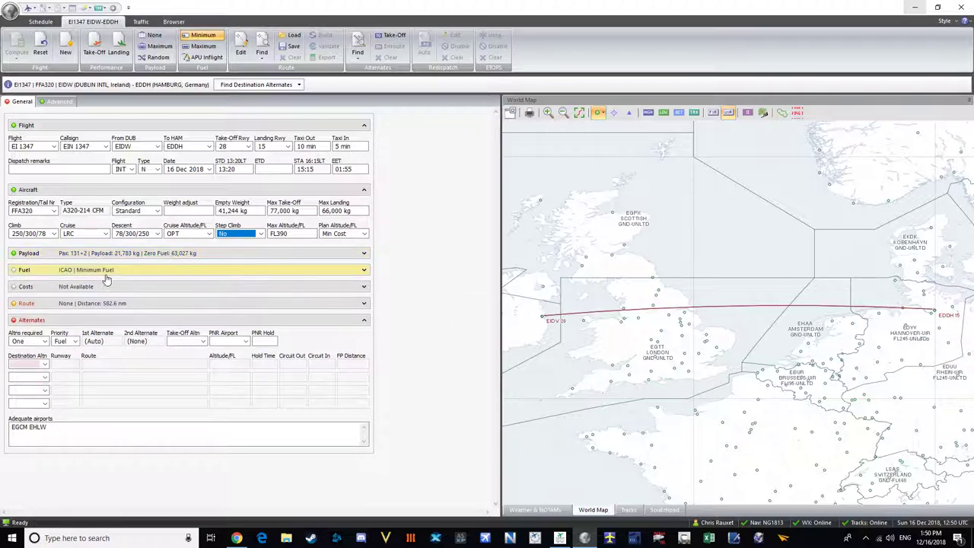
{"action": "left_click", "coordinate": [53, 190]}
{"action": "left_click", "coordinate": [65, 125]}
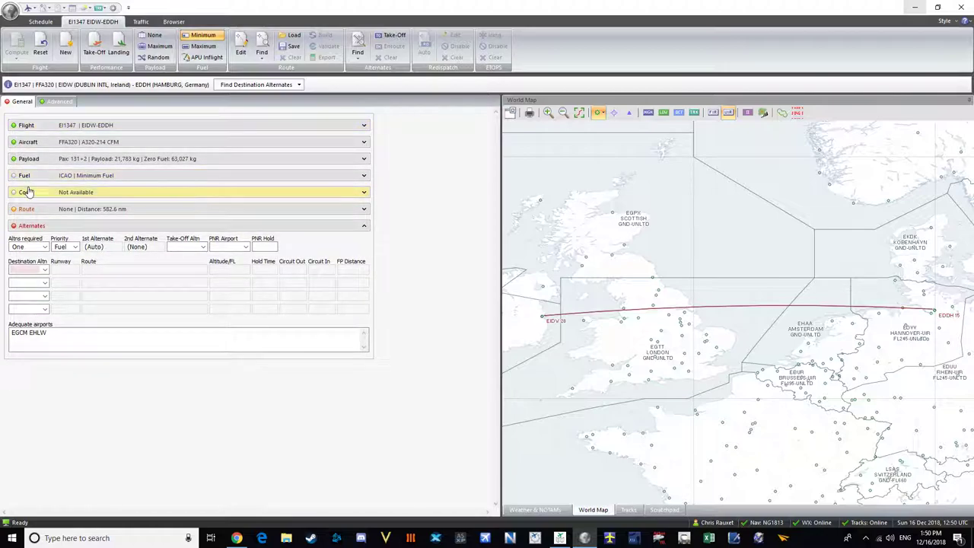
Enter a fuel hold time of 3 and collapse the Fuel section.
{"action": "left_click", "coordinate": [39, 191]}
{"action": "left_click", "coordinate": [39, 180]}
{"action": "left_click", "coordinate": [174, 197]}
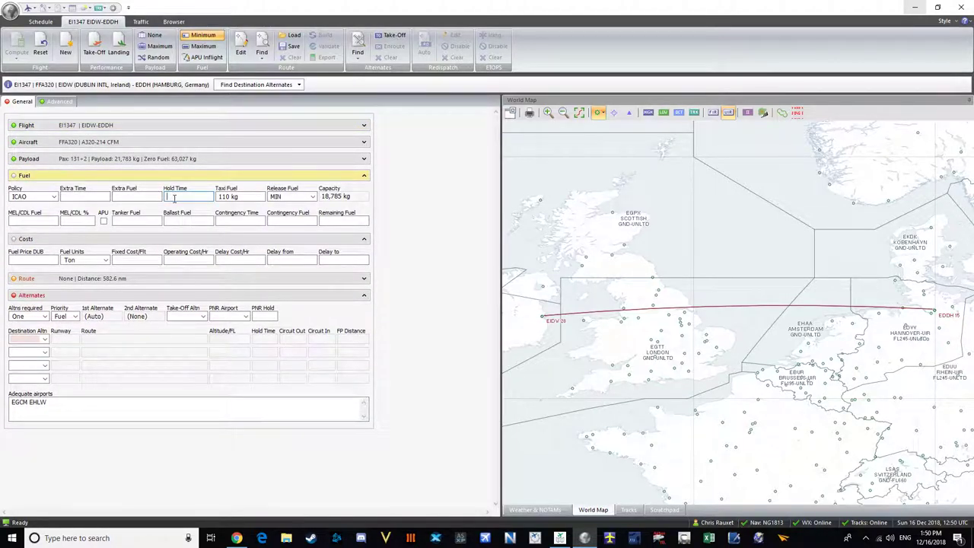
{"action": "type", "text": "30"}
{"action": "left_click", "coordinate": [143, 178]}
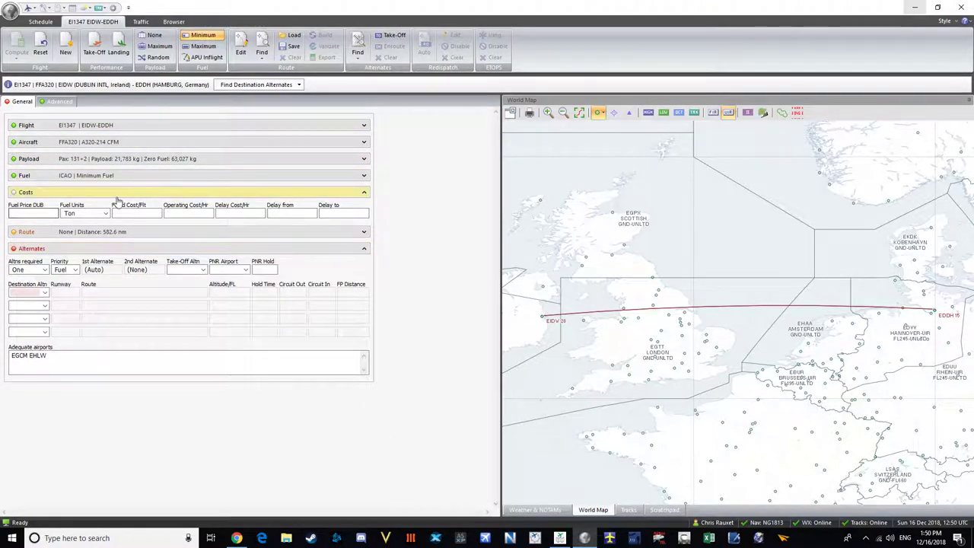
{"action": "left_click", "coordinate": [35, 231]}
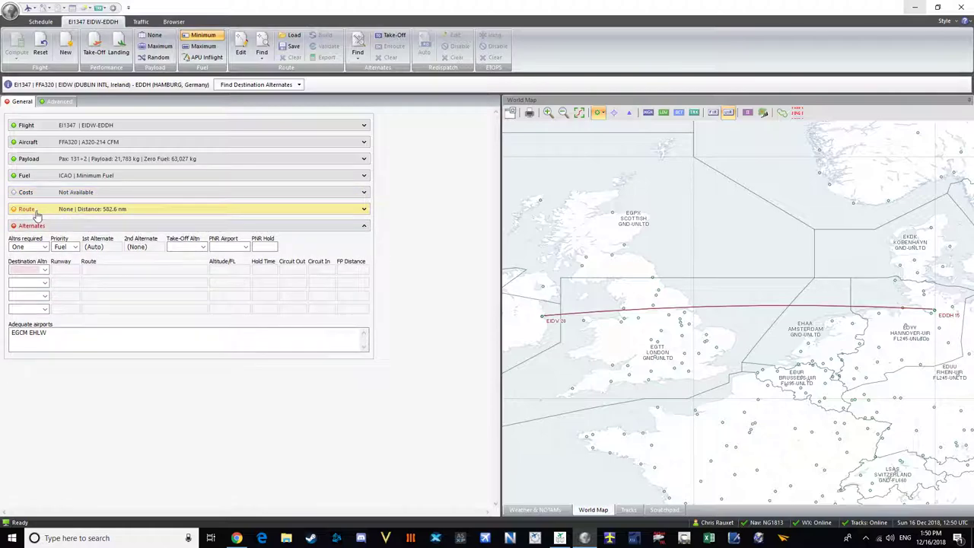
Load route EIDWEDDH-MDT (640.9 nm) and auto-find alternates EDHI, EDHL, ETHS and ETNH.
{"action": "left_click", "coordinate": [49, 231]}
{"action": "left_click", "coordinate": [30, 258]}
{"action": "scroll", "coordinate": [552, 339], "scroll_direction": "up", "scroll_amount": 3}
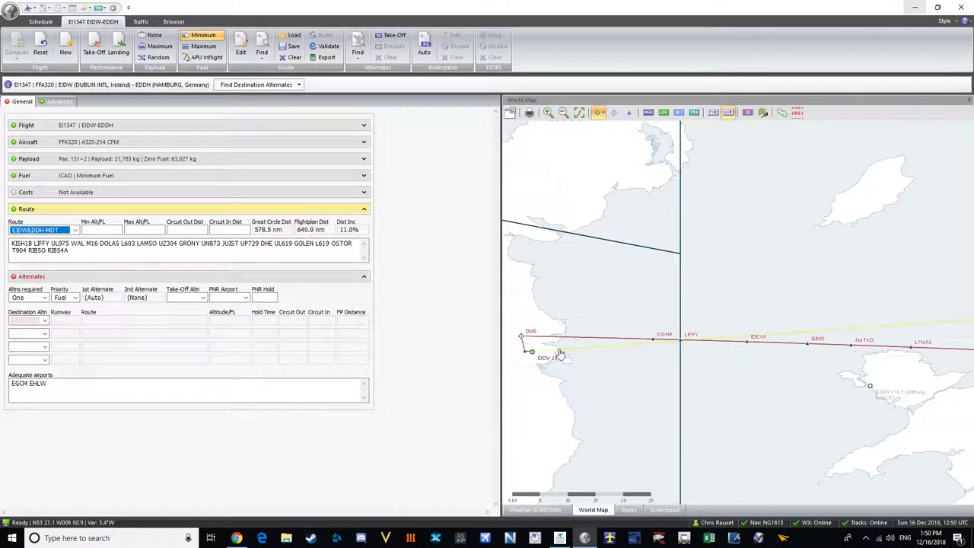
{"action": "scroll", "coordinate": [594, 357], "scroll_direction": "down", "scroll_amount": 4}
{"action": "scroll", "coordinate": [756, 341], "scroll_direction": "up", "scroll_amount": 3}
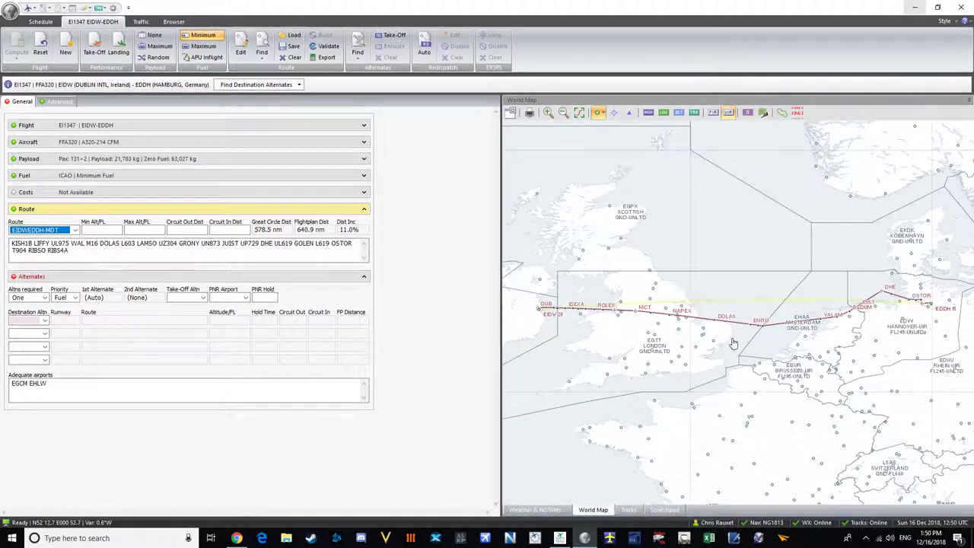
{"action": "scroll", "coordinate": [895, 305], "scroll_direction": "up", "scroll_amount": 1}
{"action": "scroll", "coordinate": [848, 327], "scroll_direction": "up", "scroll_amount": 2}
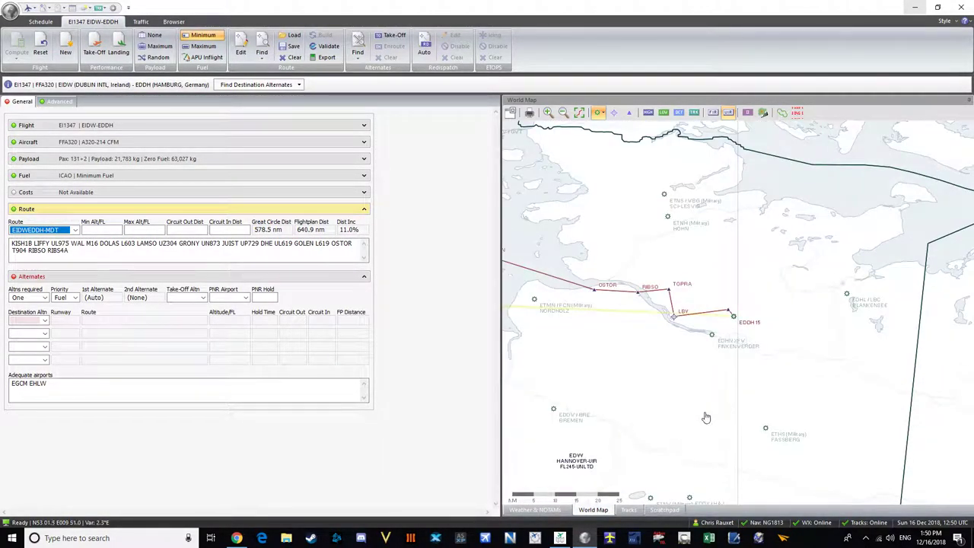
{"action": "scroll", "coordinate": [714, 328], "scroll_direction": "up", "scroll_amount": 1}
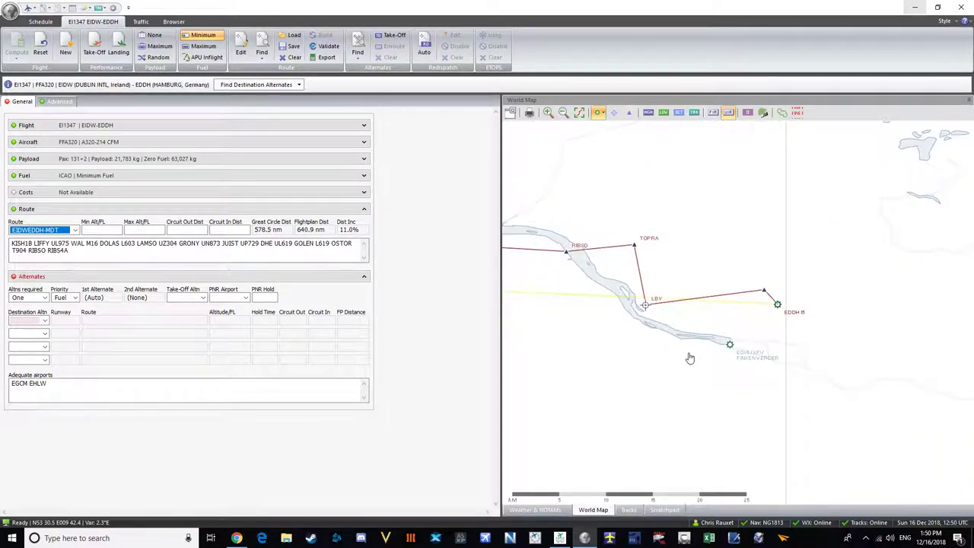
{"action": "scroll", "coordinate": [129, 312], "scroll_direction": "down", "scroll_amount": 2}
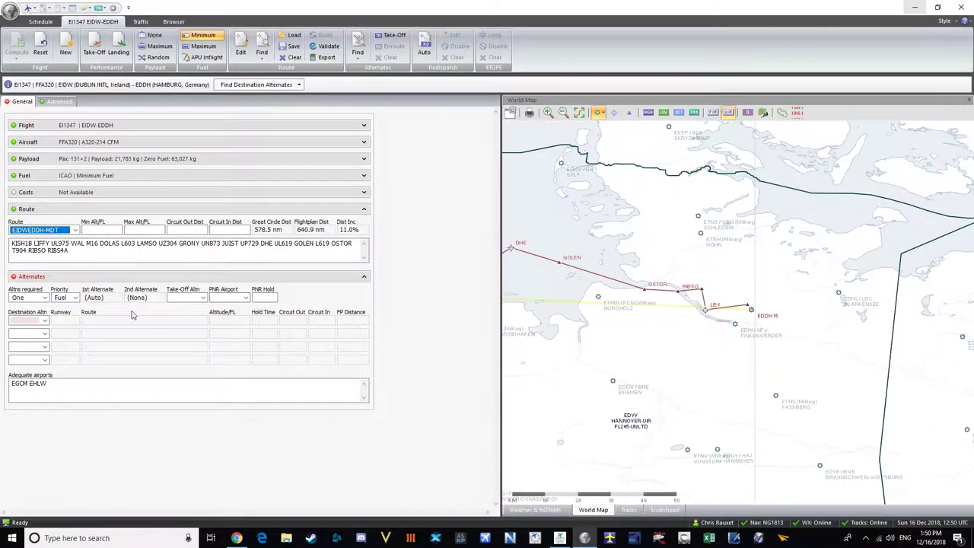
{"action": "left_click", "coordinate": [357, 47]}
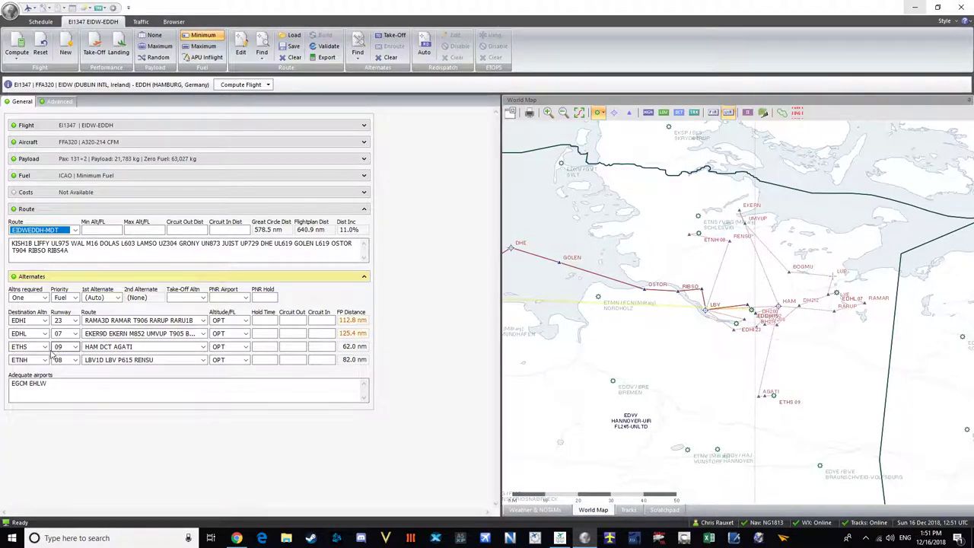
{"action": "mouse_move", "coordinate": [45, 349]}
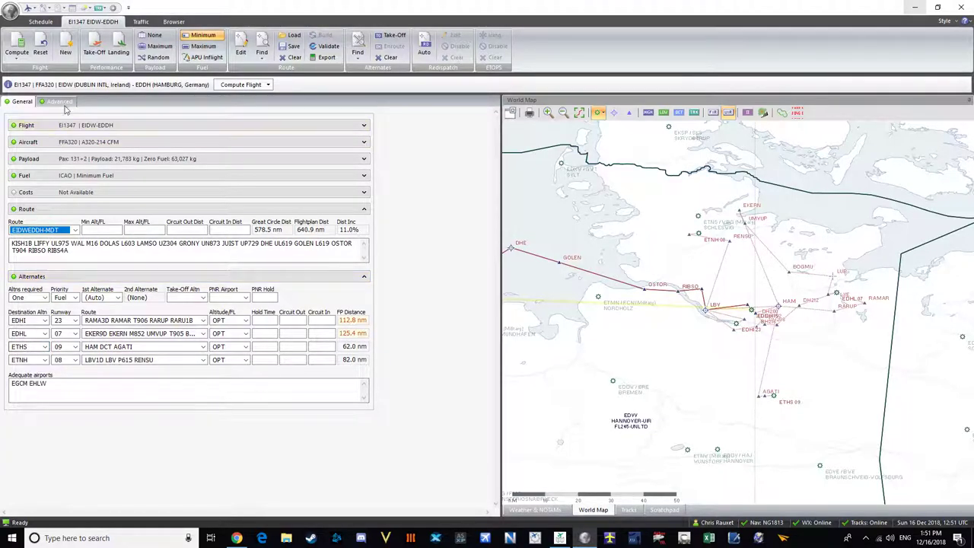
Compute the flight and review the landing-weight error in the results and OFP.
{"action": "left_click", "coordinate": [240, 84]}
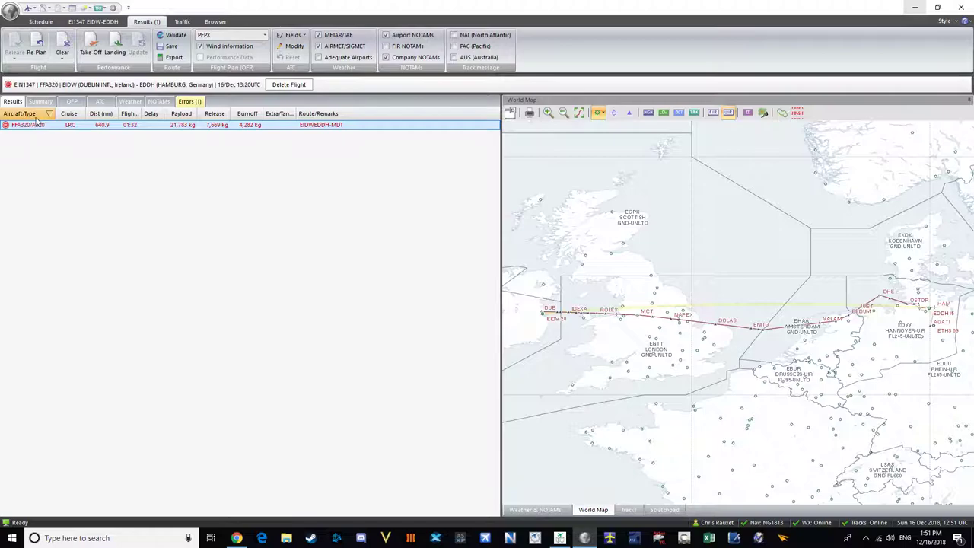
{"action": "left_click", "coordinate": [192, 104]}
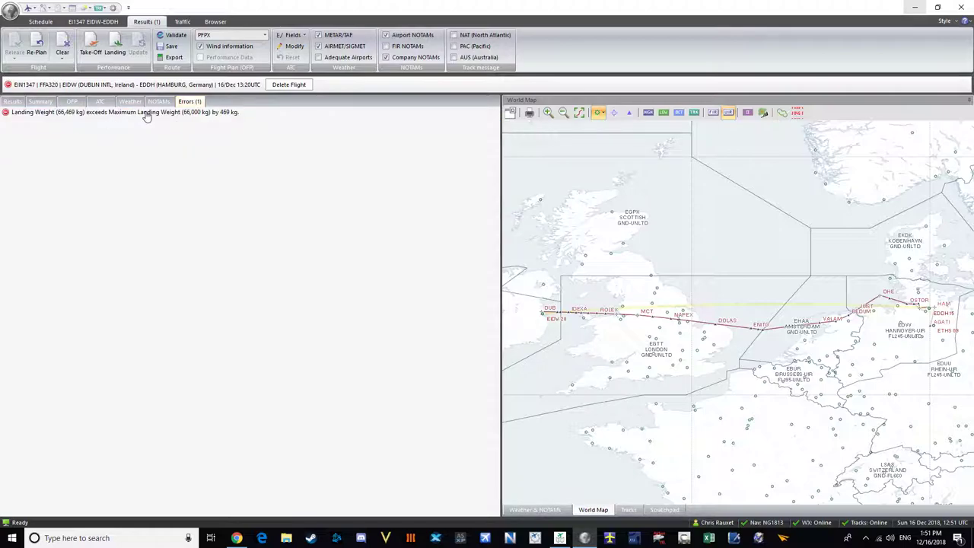
{"action": "left_click", "coordinate": [41, 102]}
{"action": "left_click", "coordinate": [12, 105]}
{"action": "left_click", "coordinate": [74, 107]}
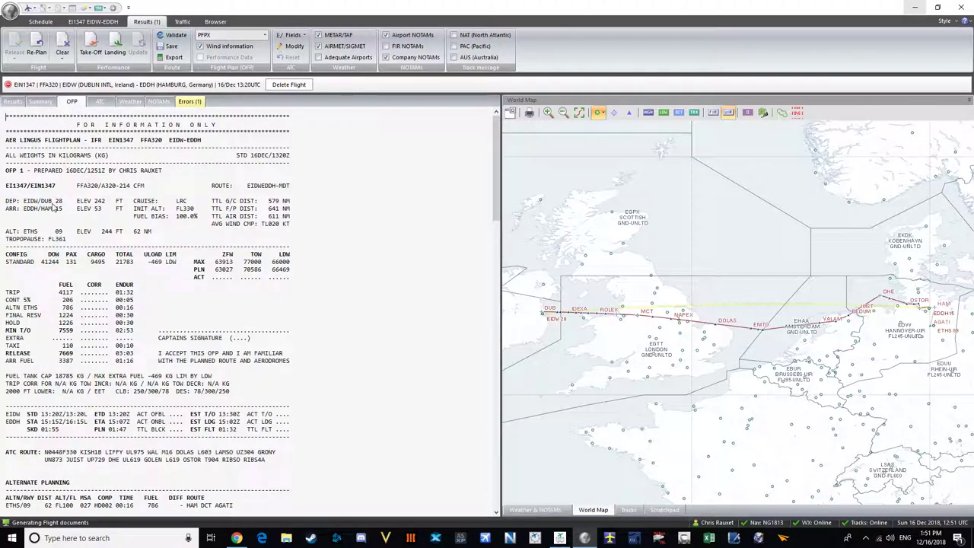
{"action": "left_click", "coordinate": [196, 103]}
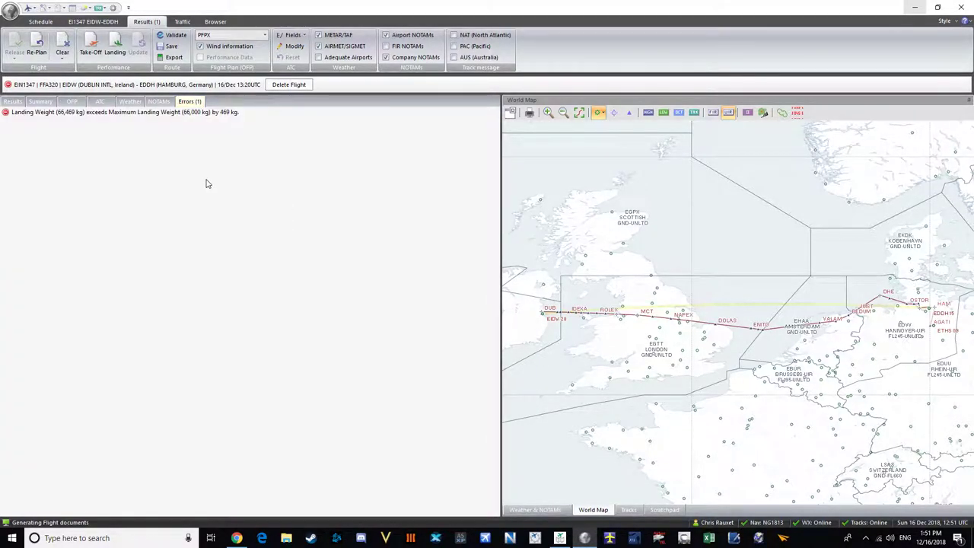
{"action": "left_click", "coordinate": [93, 21]}
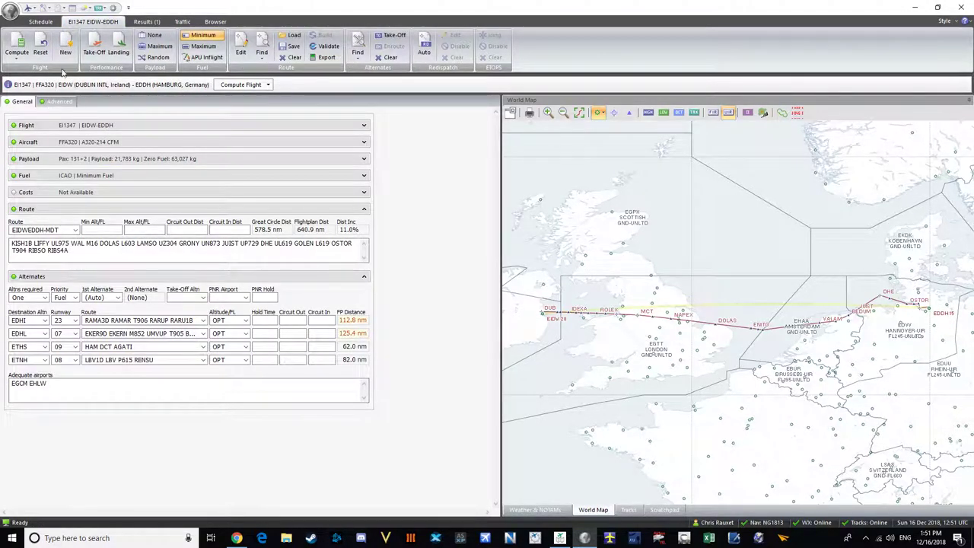
Reduce the payload cargo to 900.
{"action": "left_click", "coordinate": [45, 161]}
{"action": "left_click", "coordinate": [196, 179]}
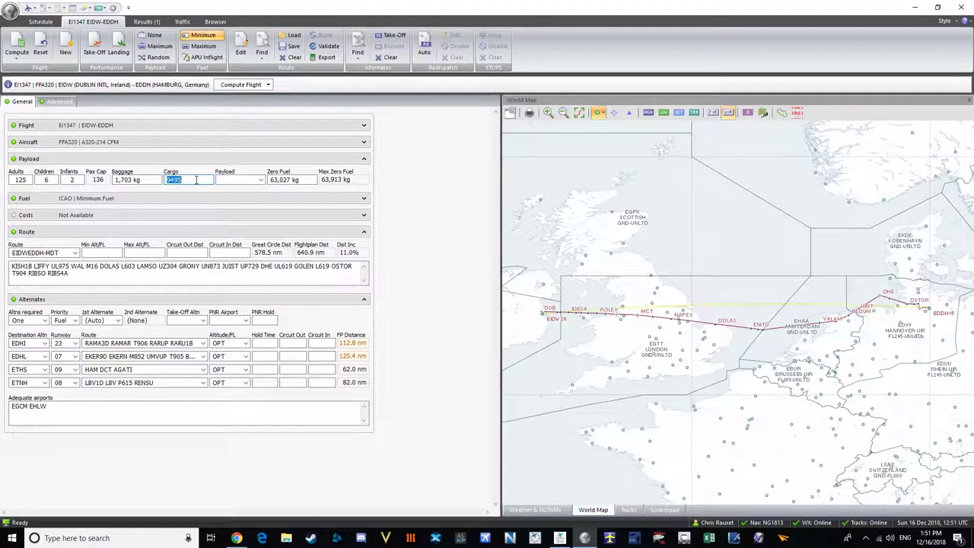
{"action": "left_click", "coordinate": [141, 180]}
{"action": "left_click", "coordinate": [191, 180]}
{"action": "type", "text": "9002"}
Recompute the flight for a 4,248 kg burnoff and delete the extra computed plan.
{"action": "left_click", "coordinate": [241, 84]}
{"action": "left_click", "coordinate": [186, 135]}
{"action": "key", "text": "Delete"}
{"action": "left_click", "coordinate": [92, 49]}
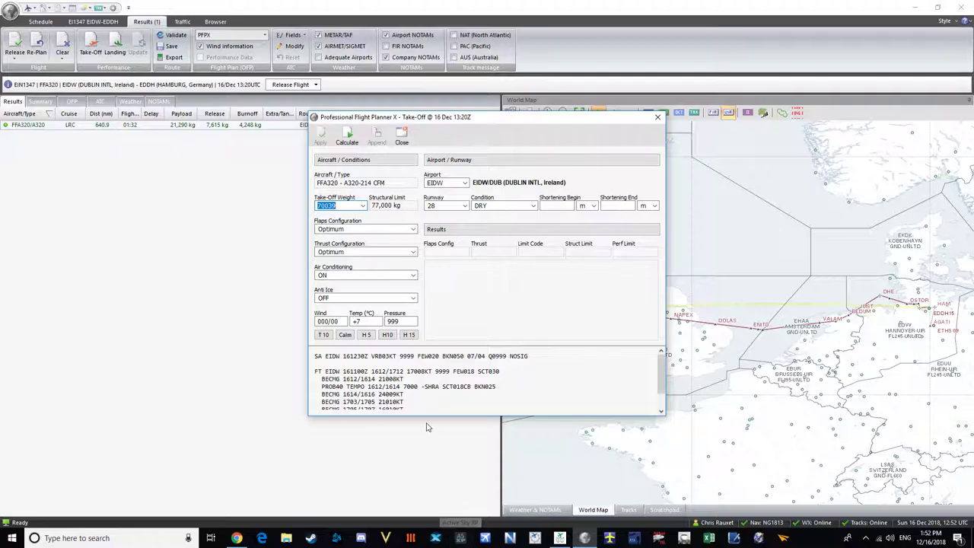
Review the EIDW METAR/TAF and enter wind 210/3 for the runway 28 take-off.
{"action": "left_click", "coordinate": [430, 385]}
{"action": "scroll", "coordinate": [434, 388], "scroll_direction": "down", "scroll_amount": 1}
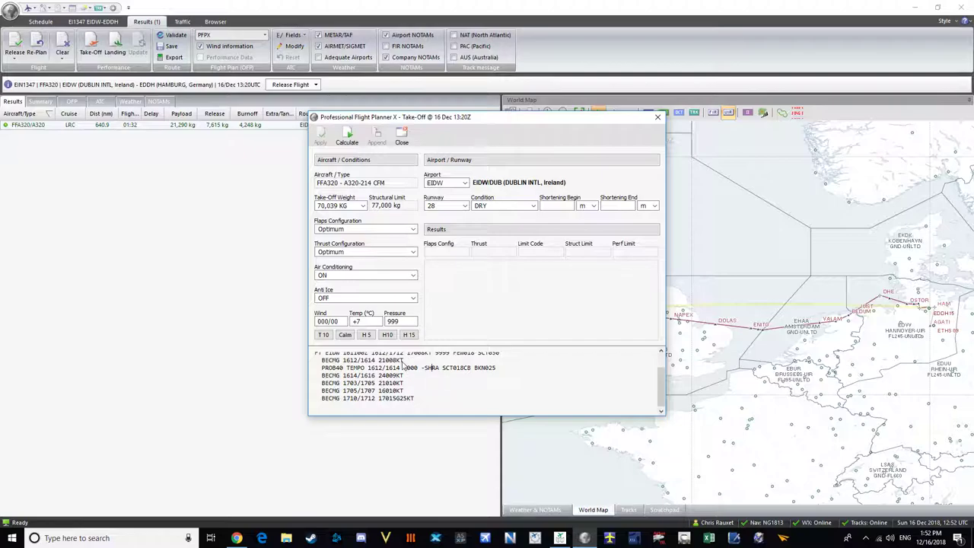
{"action": "scroll", "coordinate": [424, 373], "scroll_direction": "up", "scroll_amount": 1}
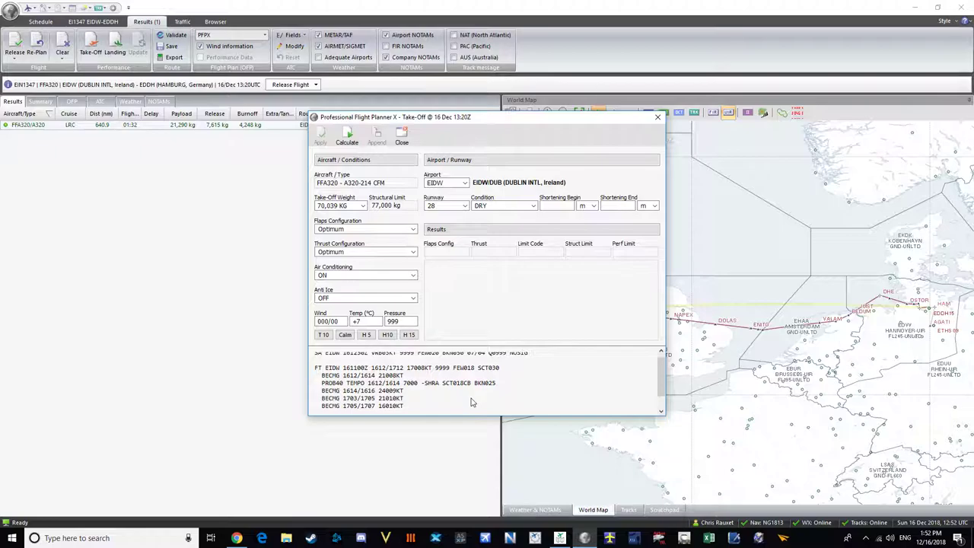
{"action": "left_click", "coordinate": [327, 321]}
{"action": "scroll", "coordinate": [404, 387], "scroll_direction": "up", "scroll_amount": 1}
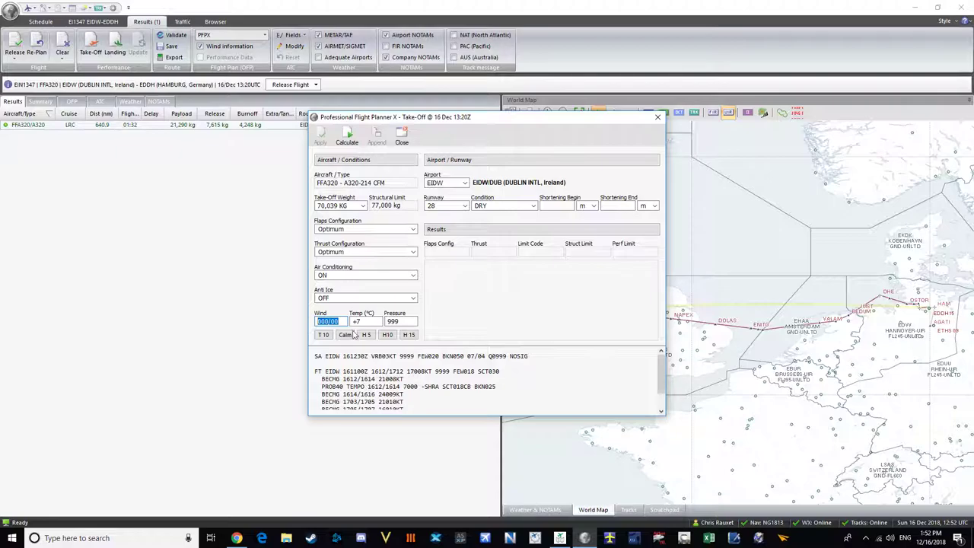
{"action": "type", "text": "210/3"}
Confirm wind 210/03, set take-off anti-ice to ENGINE and air conditioning OFF.
{"action": "left_click", "coordinate": [363, 321]}
{"action": "left_click", "coordinate": [362, 321]}
{"action": "left_click", "coordinate": [357, 298]}
{"action": "left_click", "coordinate": [346, 318]}
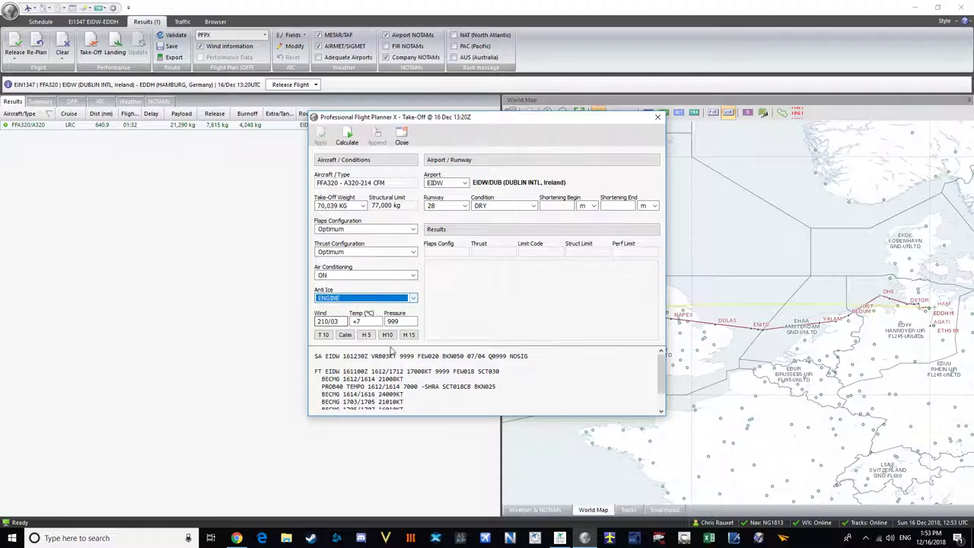
{"action": "left_click", "coordinate": [358, 274]}
{"action": "left_click", "coordinate": [324, 294]}
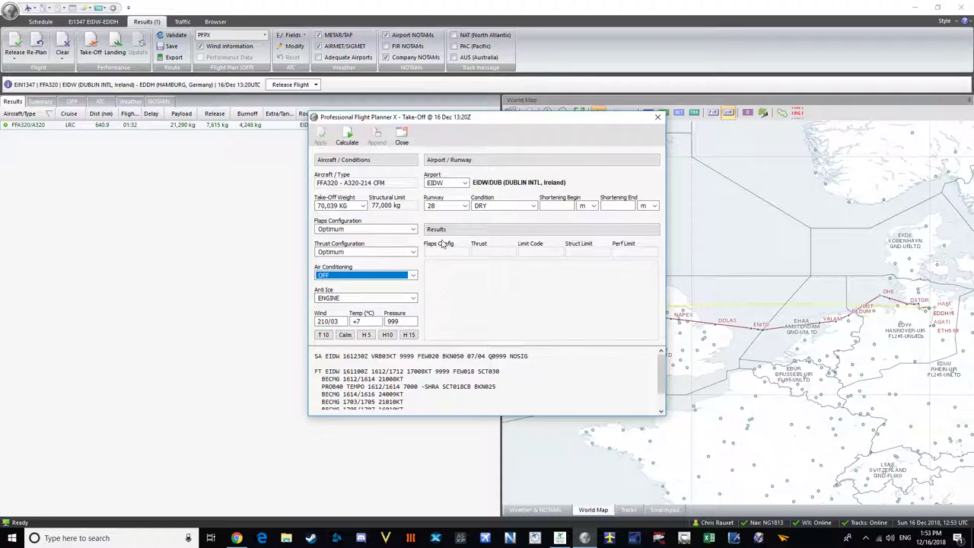
Calculate take-off performance and review the results: CONF 2, FLEX +51C.
{"action": "left_click", "coordinate": [347, 136]}
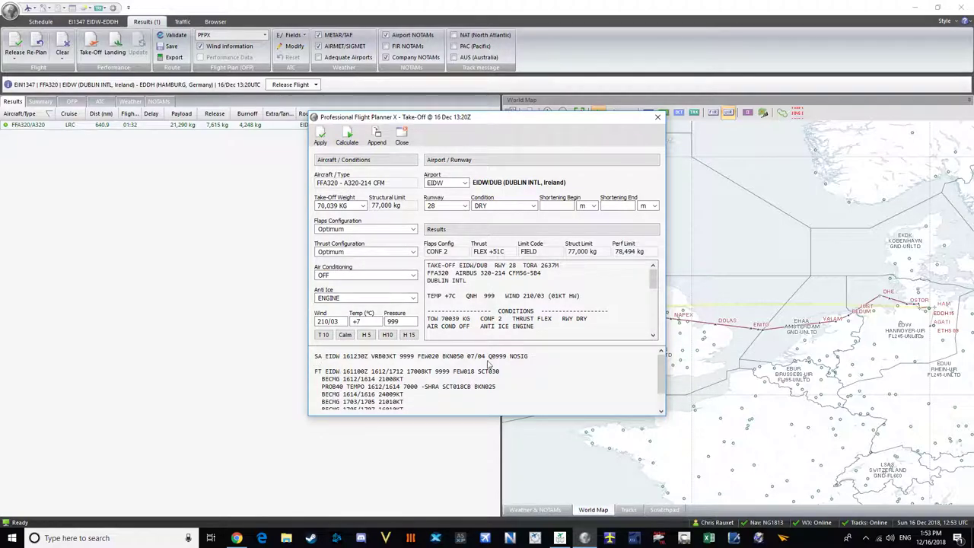
{"action": "scroll", "coordinate": [495, 369], "scroll_direction": "down", "scroll_amount": 2}
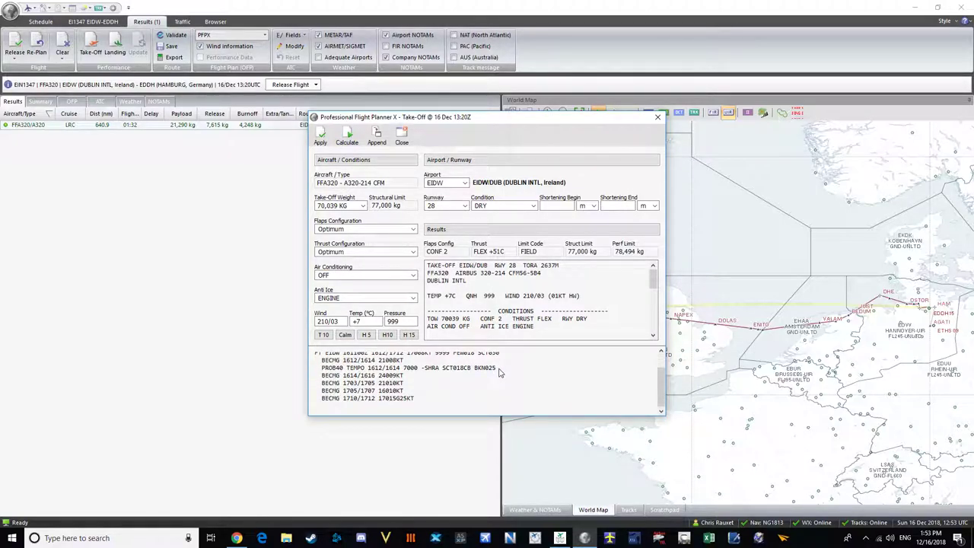
{"action": "scroll", "coordinate": [500, 372], "scroll_direction": "up", "scroll_amount": 2}
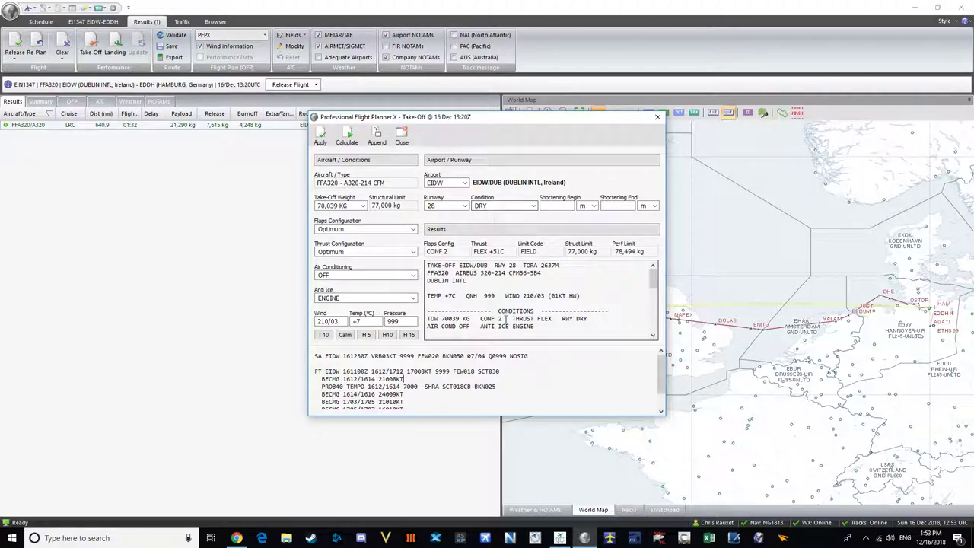
{"action": "scroll", "coordinate": [505, 320], "scroll_direction": "down", "scroll_amount": 2}
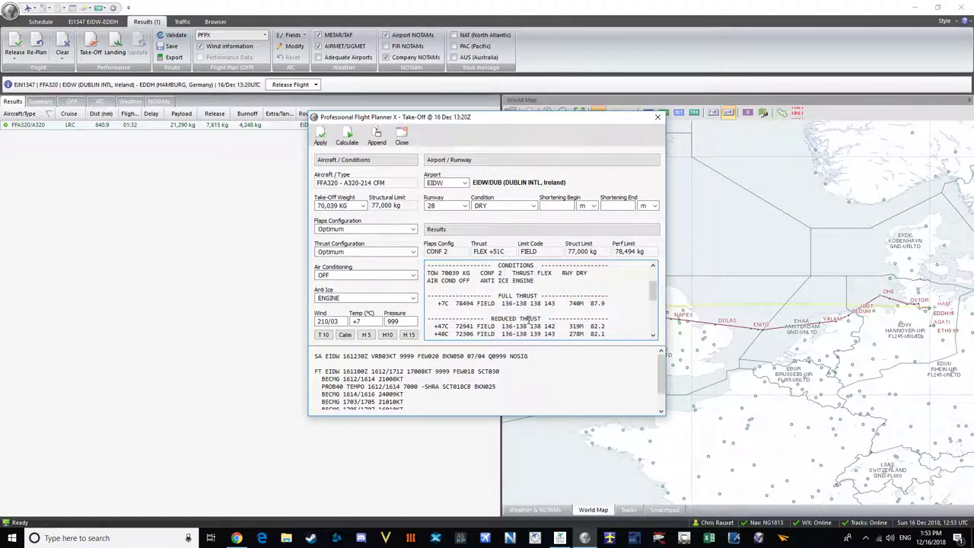
{"action": "scroll", "coordinate": [556, 314], "scroll_direction": "down", "scroll_amount": 1}
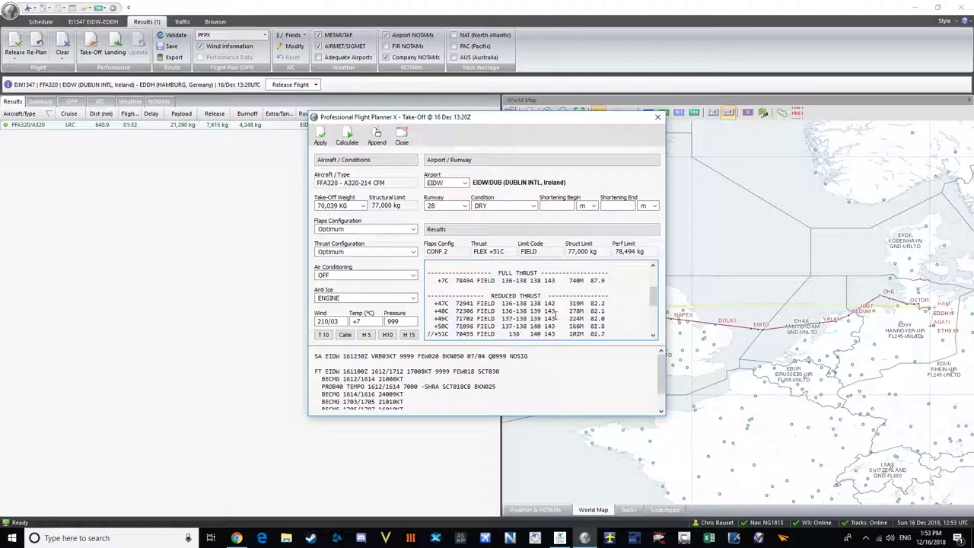
{"action": "scroll", "coordinate": [520, 303], "scroll_direction": "down", "scroll_amount": 1}
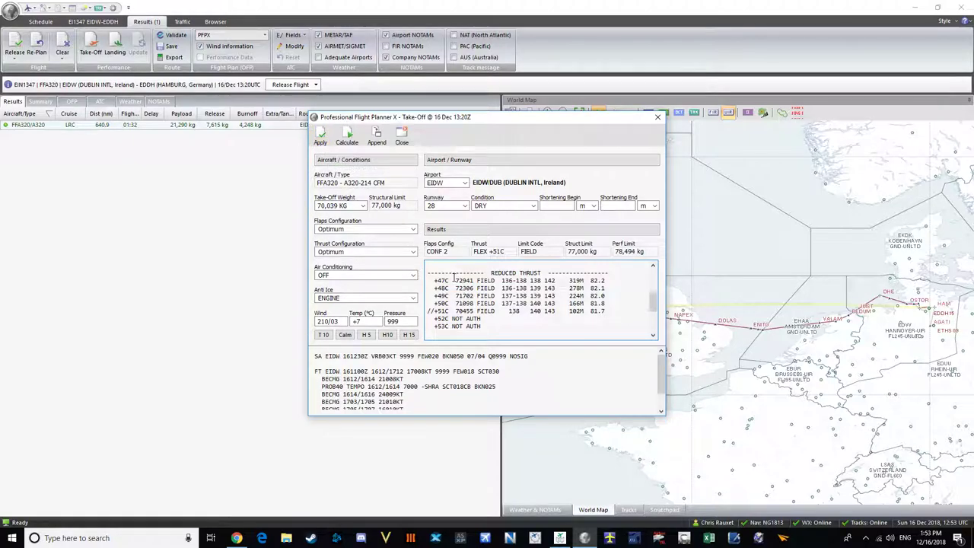
Apply take-off data to the OFP, then calculate EDDH runway 15 landing with ENGINE anti-ice.
{"action": "left_click", "coordinate": [320, 135]}
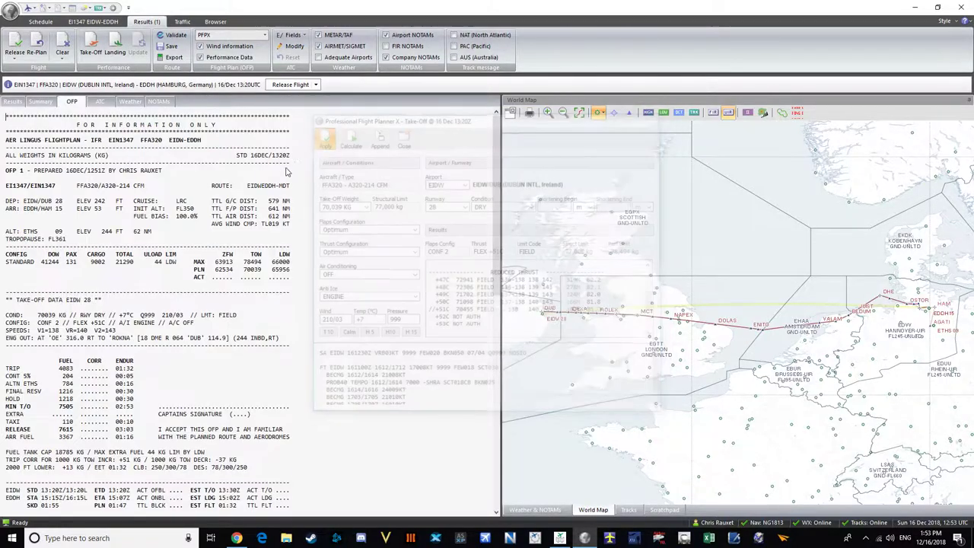
{"action": "left_click", "coordinate": [117, 55]}
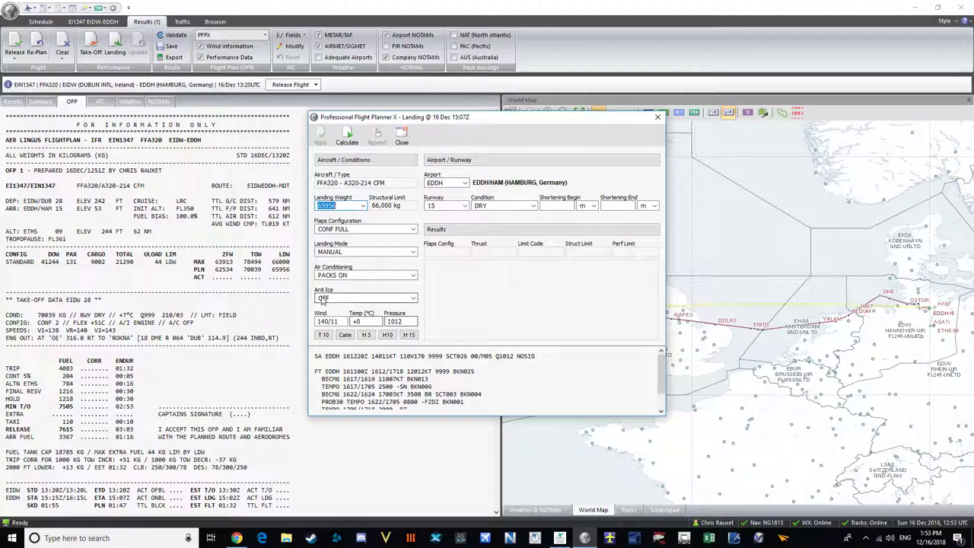
{"action": "left_click", "coordinate": [377, 297]}
{"action": "left_click", "coordinate": [358, 312]}
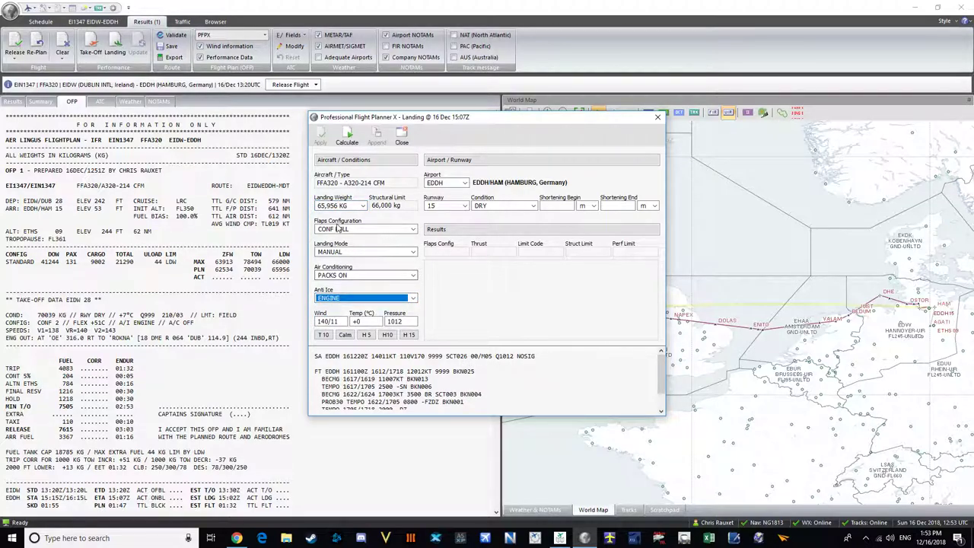
{"action": "left_click", "coordinate": [347, 137]}
{"action": "left_click", "coordinate": [515, 305]}
{"action": "scroll", "coordinate": [517, 304], "scroll_direction": "down", "scroll_amount": 3}
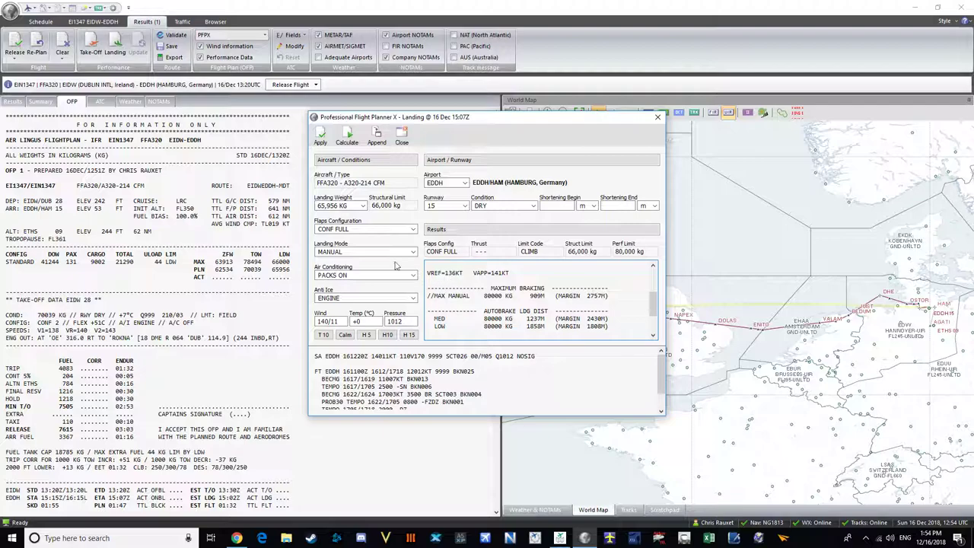
Keep landing flaps at CONF FULL and review the landing report (VAPP 141 kt).
{"action": "left_click", "coordinate": [352, 230]}
{"action": "left_click", "coordinate": [371, 260]}
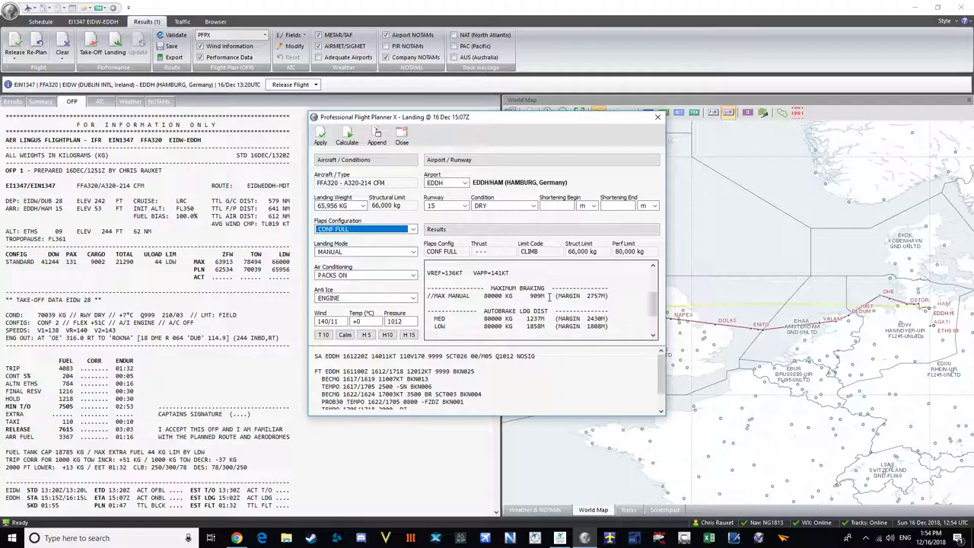
{"action": "left_click", "coordinate": [541, 310]}
{"action": "scroll", "coordinate": [563, 311], "scroll_direction": "down", "scroll_amount": 1}
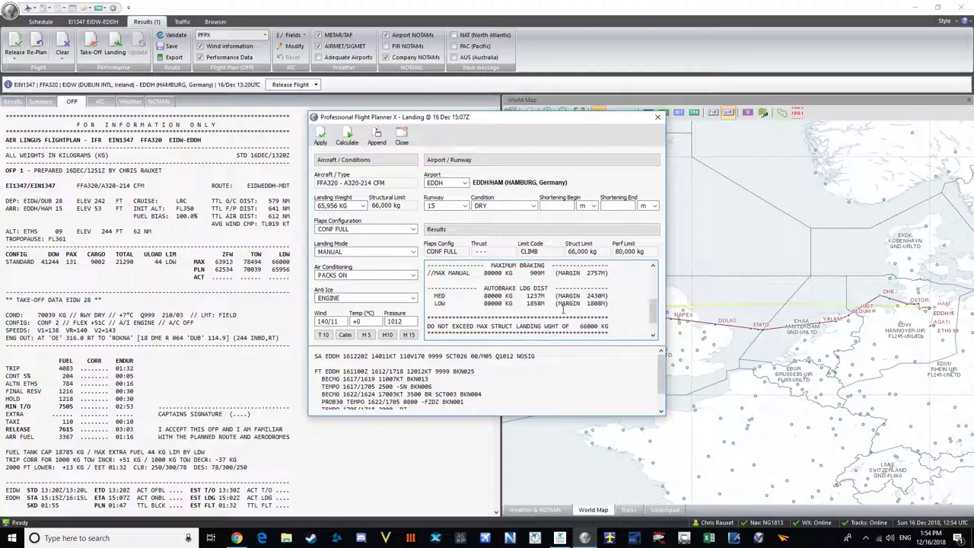
{"action": "scroll", "coordinate": [554, 299], "scroll_direction": "up", "scroll_amount": 1}
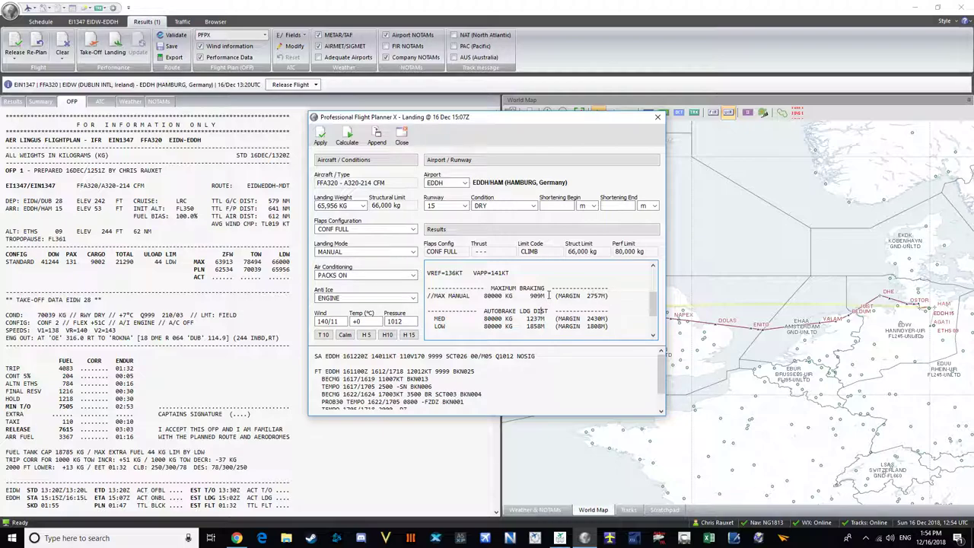
{"action": "scroll", "coordinate": [584, 299], "scroll_direction": "down", "scroll_amount": 1}
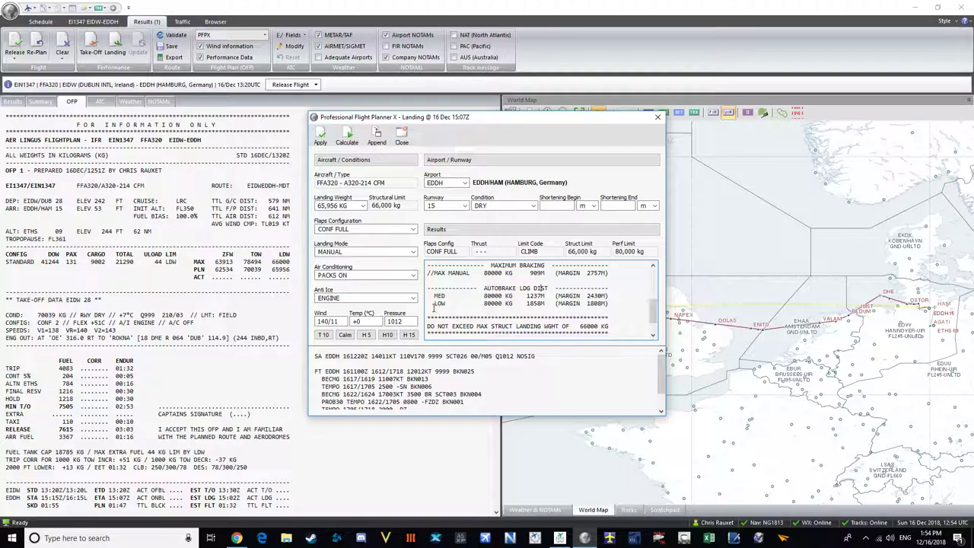
In Navigraph, page through the EDDH 10-1P to 10-1P4 briefings and pin the 10-9 airport chart.
{"action": "mouse_move", "coordinate": [561, 538]}
{"action": "left_click", "coordinate": [557, 507]}
{"action": "scroll", "coordinate": [216, 197], "scroll_direction": "up", "scroll_amount": 2}
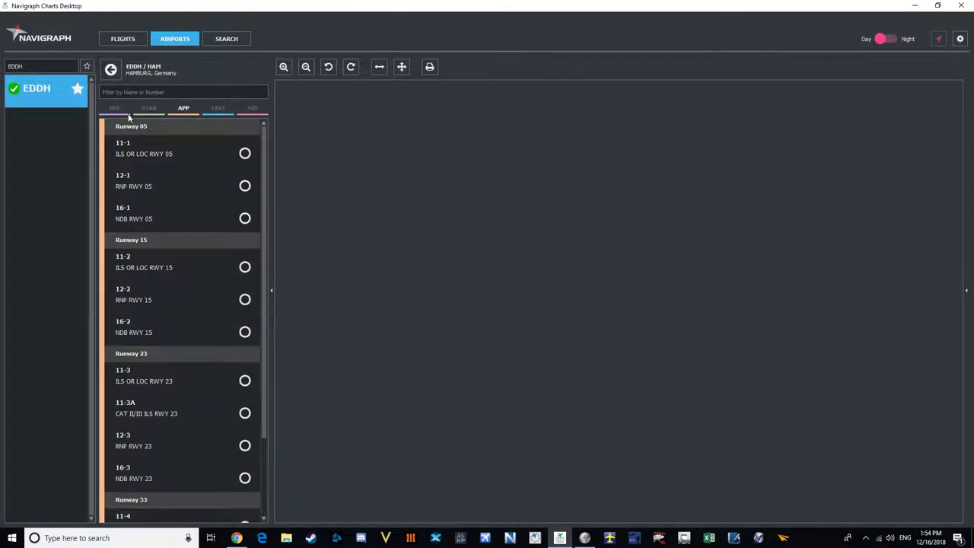
{"action": "left_click", "coordinate": [218, 108]}
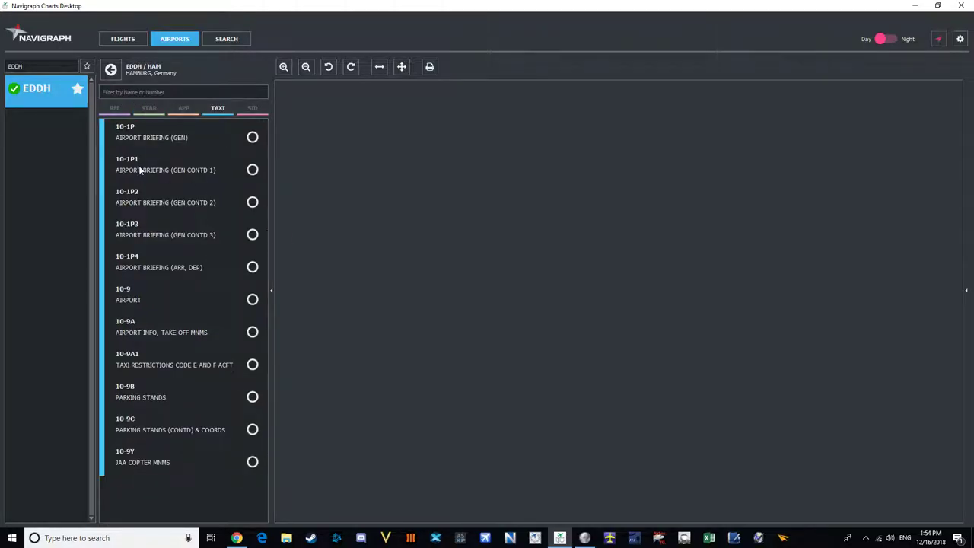
{"action": "left_click", "coordinate": [187, 140]}
{"action": "left_click", "coordinate": [182, 169]}
{"action": "left_click", "coordinate": [179, 201]}
{"action": "left_click", "coordinate": [176, 235]}
{"action": "left_click", "coordinate": [175, 257]}
{"action": "left_click", "coordinate": [182, 293]}
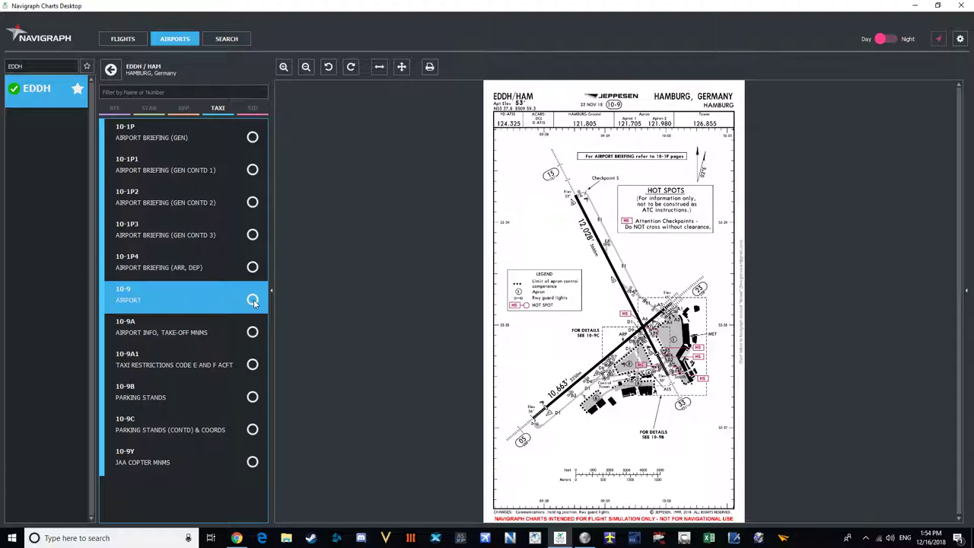
{"action": "left_click", "coordinate": [253, 299]}
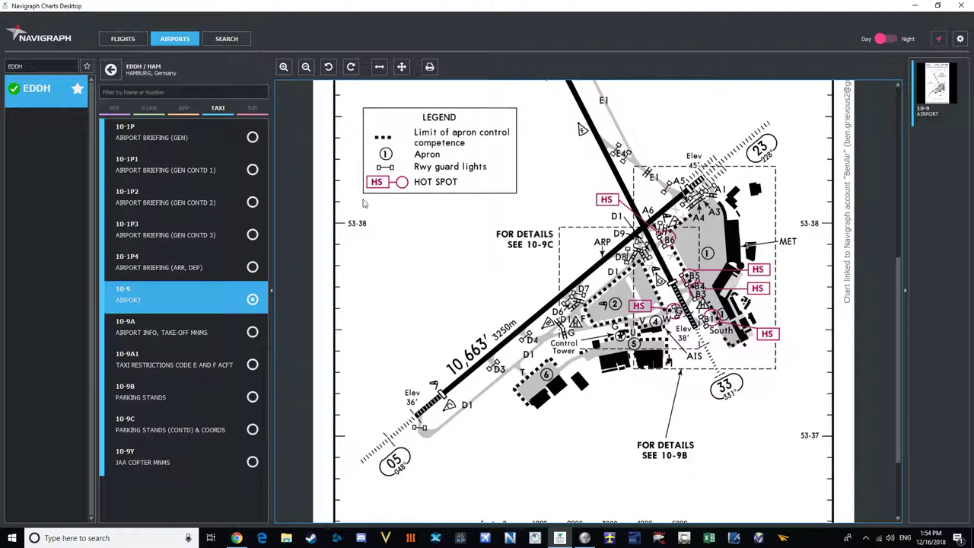
Zoom and pan the 10-9 chart to show the northern runway and Hot Spots box.
{"action": "scroll", "coordinate": [658, 325], "scroll_direction": "up", "scroll_amount": 2}
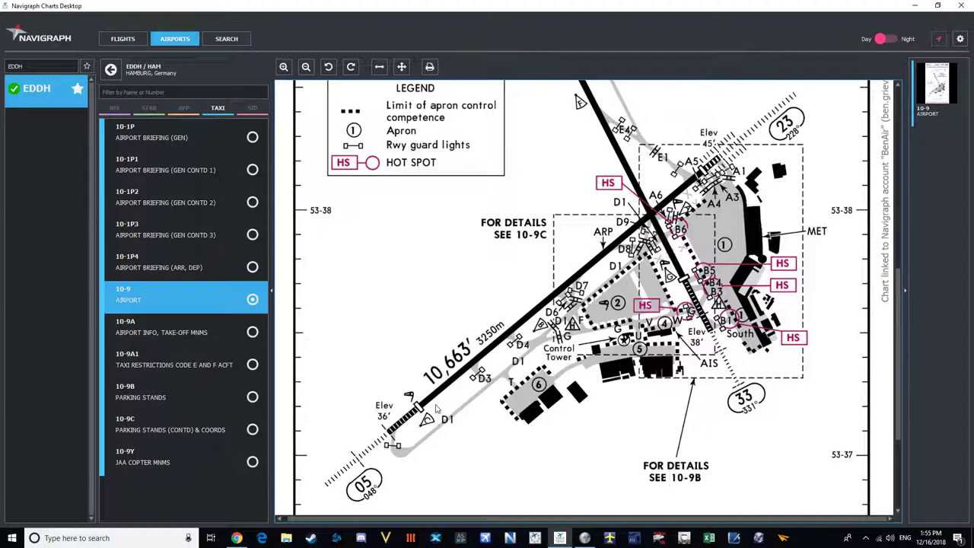
{"action": "scroll", "coordinate": [437, 408], "scroll_direction": "down", "scroll_amount": 1}
{"action": "left_click_drag", "start_coordinate": [648, 198], "coordinate": [616, 336]}
{"action": "scroll", "coordinate": [616, 336], "scroll_direction": "up", "scroll_amount": 1}
{"action": "scroll", "coordinate": [614, 333], "scroll_direction": "down", "scroll_amount": 1}
{"action": "scroll", "coordinate": [537, 260], "scroll_direction": "up", "scroll_amount": 1}
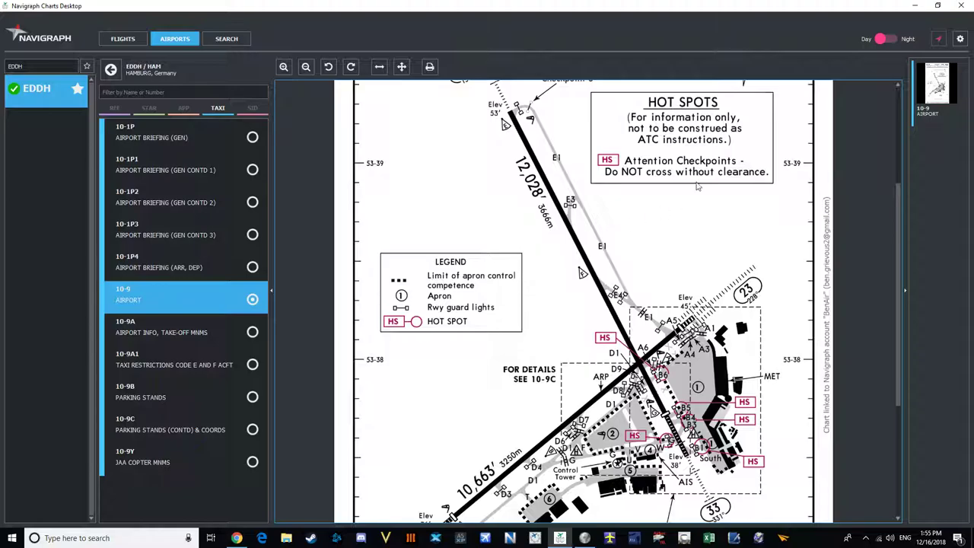
Apply the EDDH runway 15 landing data to the OFP and release the flight.
{"action": "left_click", "coordinate": [936, 6]}
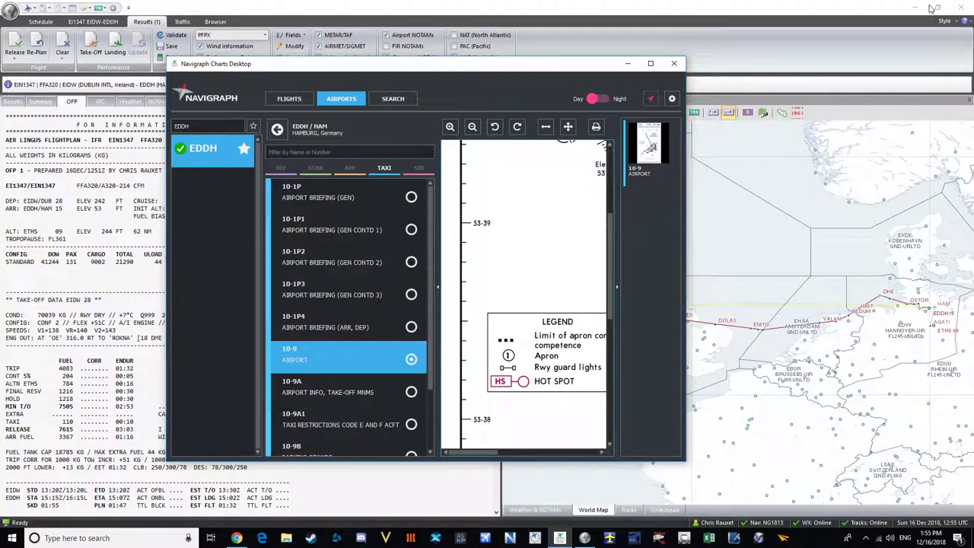
{"action": "left_click", "coordinate": [651, 63]}
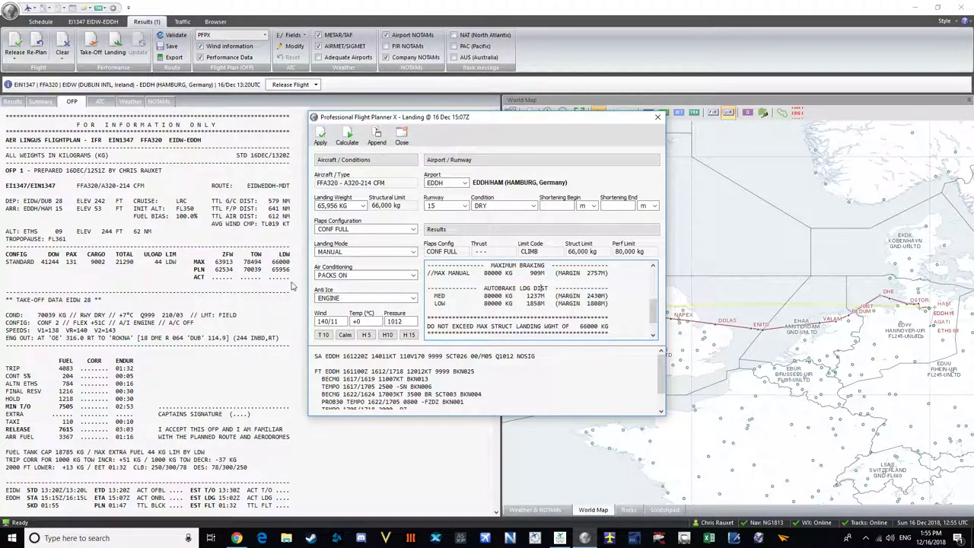
{"action": "left_click", "coordinate": [321, 136]}
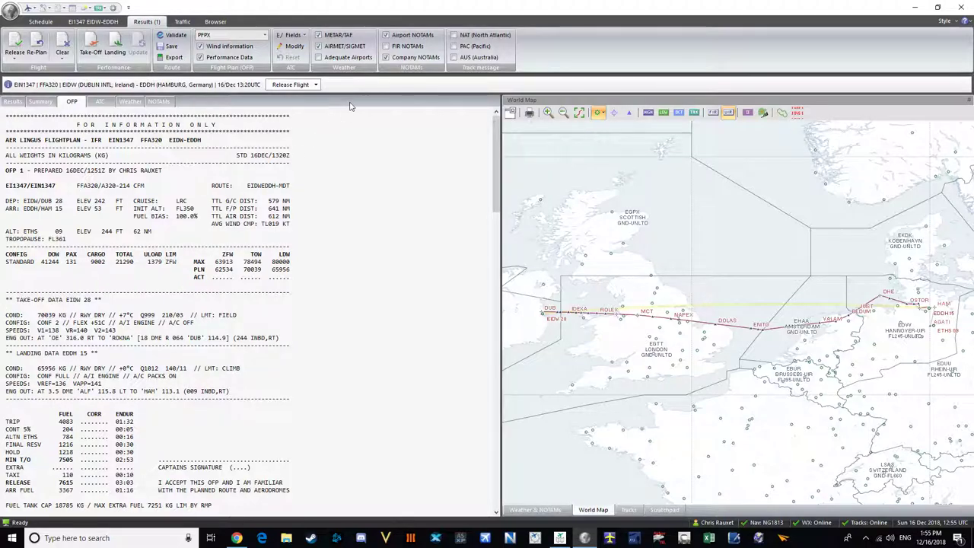
{"action": "left_click", "coordinate": [290, 84]}
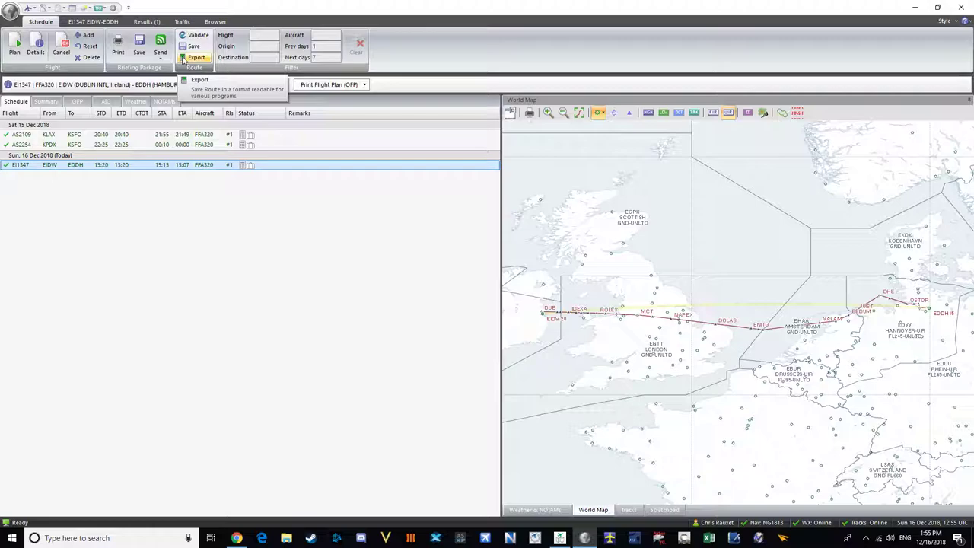
Export the route file as EIDWEDDH01.fms.
{"action": "left_click", "coordinate": [184, 59]}
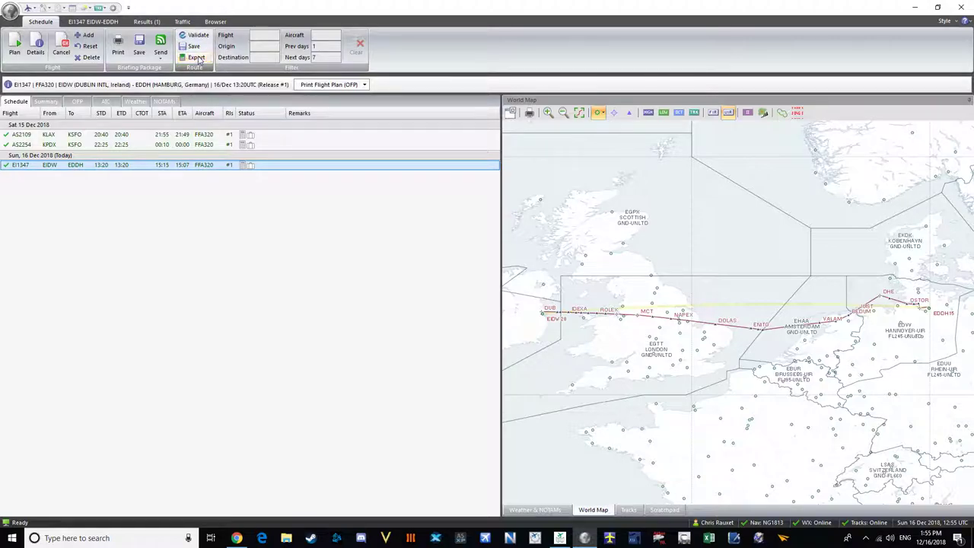
{"action": "left_click", "coordinate": [337, 126]}
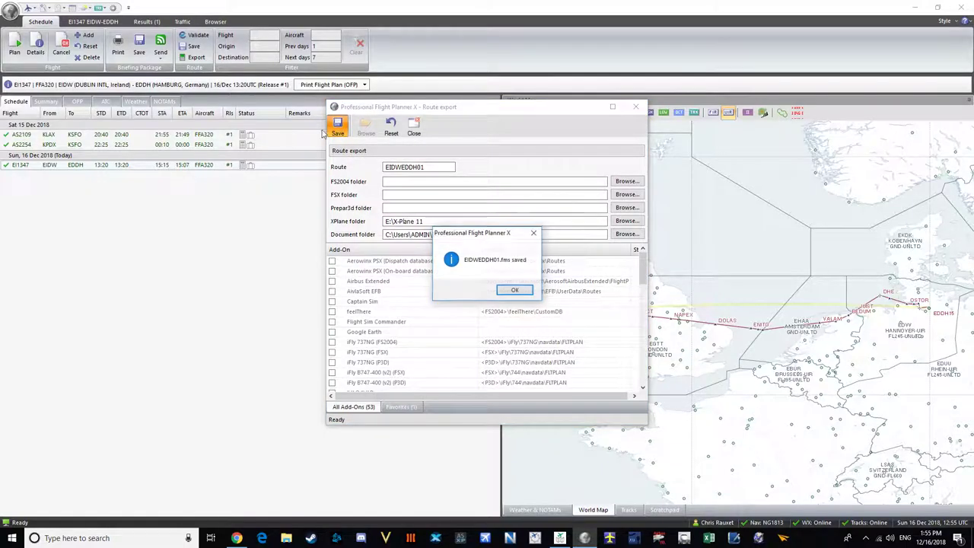
{"action": "left_click", "coordinate": [512, 290]}
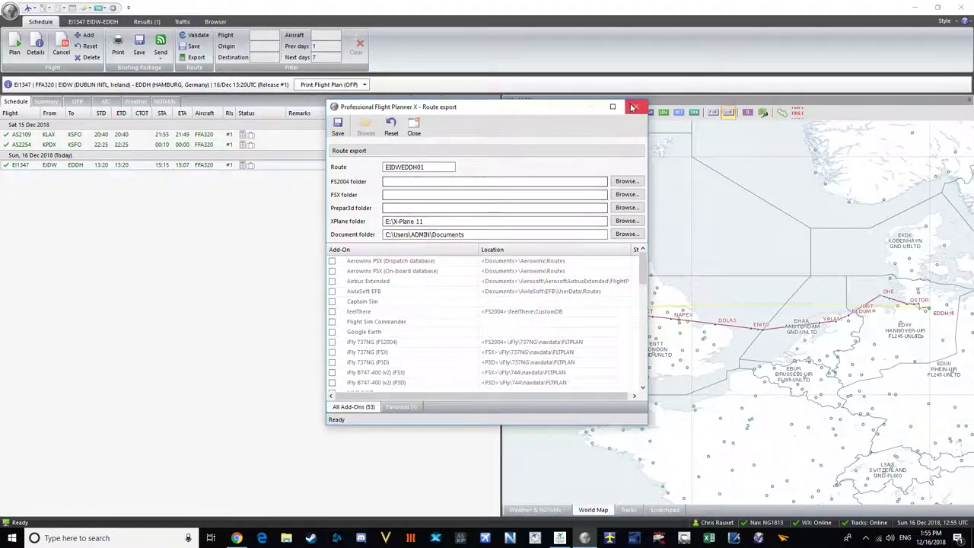
Send the flight data to TOPCAT and save the OFP as a text file on the Desktop.
{"action": "left_click", "coordinate": [160, 45]}
{"action": "left_click", "coordinate": [228, 134]}
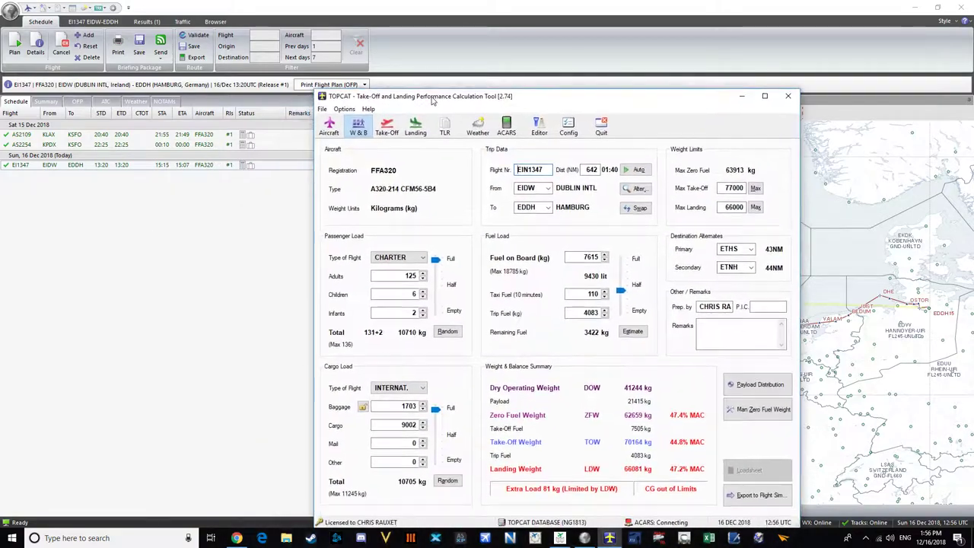
{"action": "left_click", "coordinate": [138, 47]}
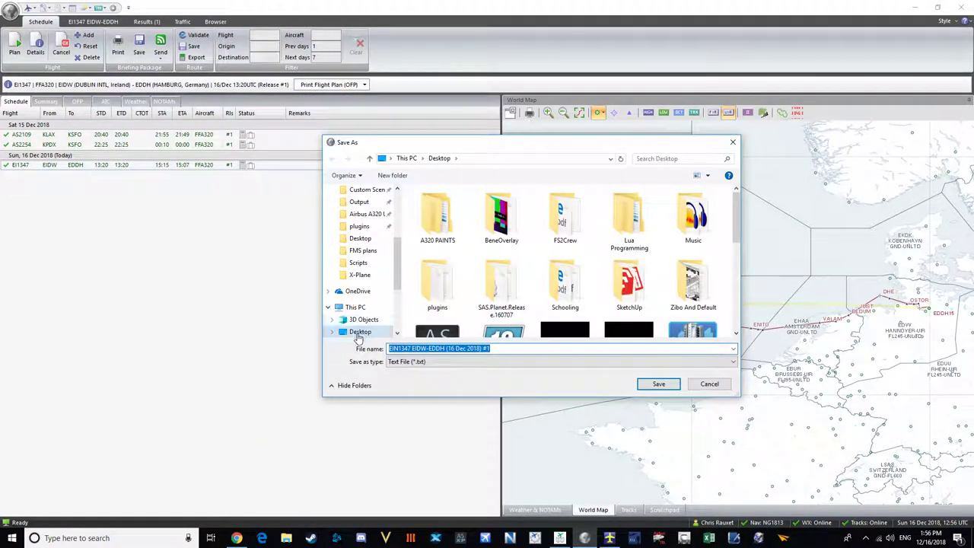
{"action": "left_click", "coordinate": [654, 384]}
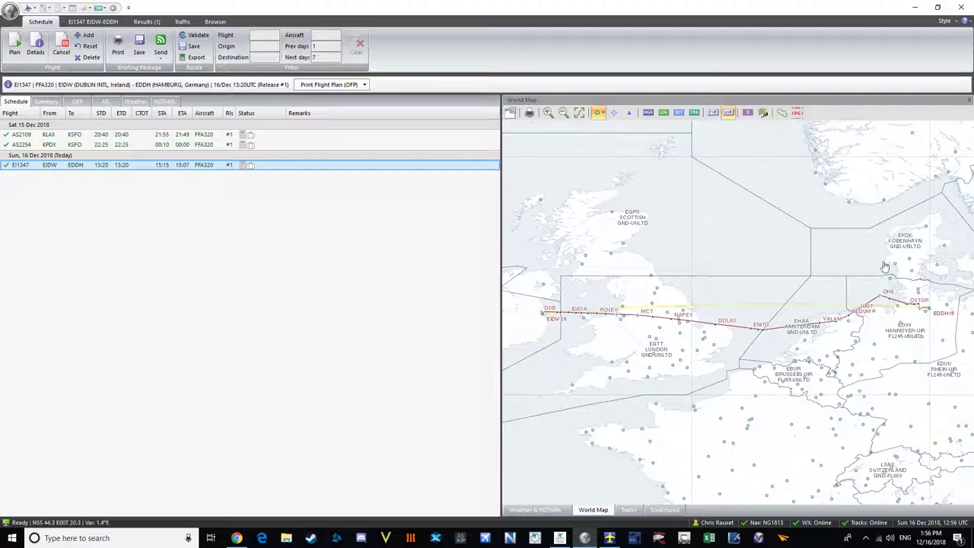
Minimize PFPX, close the FlightAware page, and move TOPCAT to the right.
{"action": "left_click", "coordinate": [960, 7]}
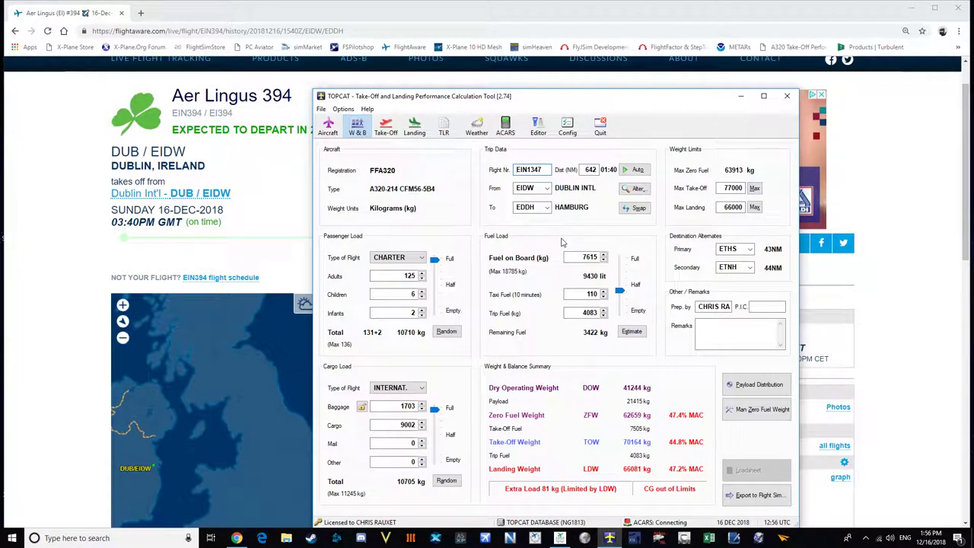
{"action": "left_click", "coordinate": [924, 42]}
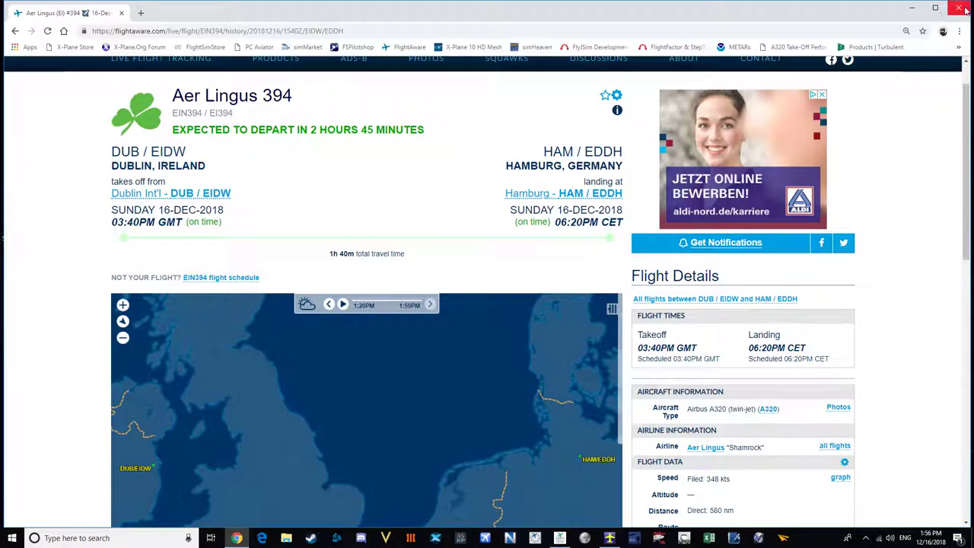
{"action": "left_click", "coordinate": [958, 7]}
{"action": "left_click_drag", "start_coordinate": [517, 104], "coordinate": [493, 47]}
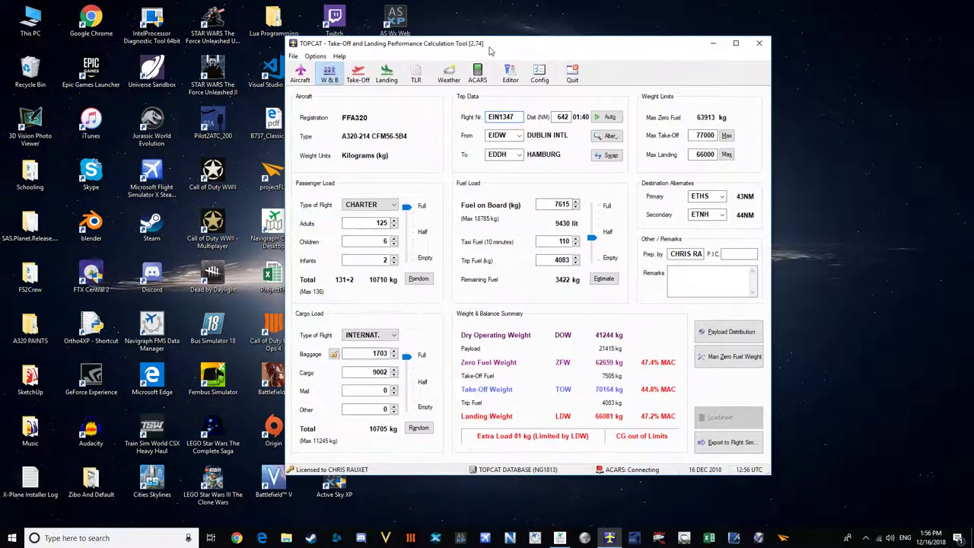
{"action": "left_click_drag", "start_coordinate": [407, 49], "coordinate": [577, 51]}
{"action": "left_click", "coordinate": [395, 72]}
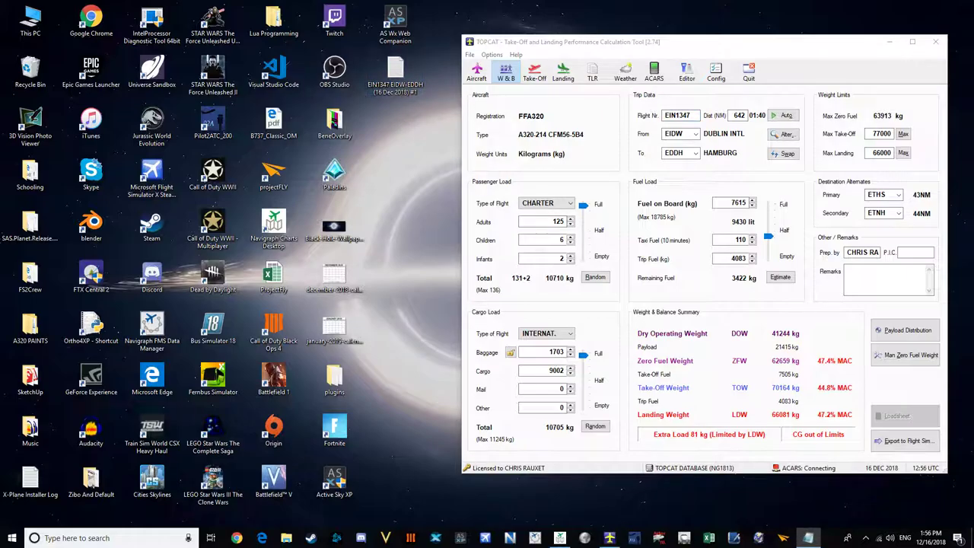
Open the OFP text file in Notepad on the left, select cargo 9002, and return to TOPCAT.
{"action": "double_click", "coordinate": [395, 72]}
{"action": "left_click_drag", "start_coordinate": [228, 196], "coordinate": [217, 21]}
{"action": "left_click_drag", "start_coordinate": [109, 309], "coordinate": [21, 309]}
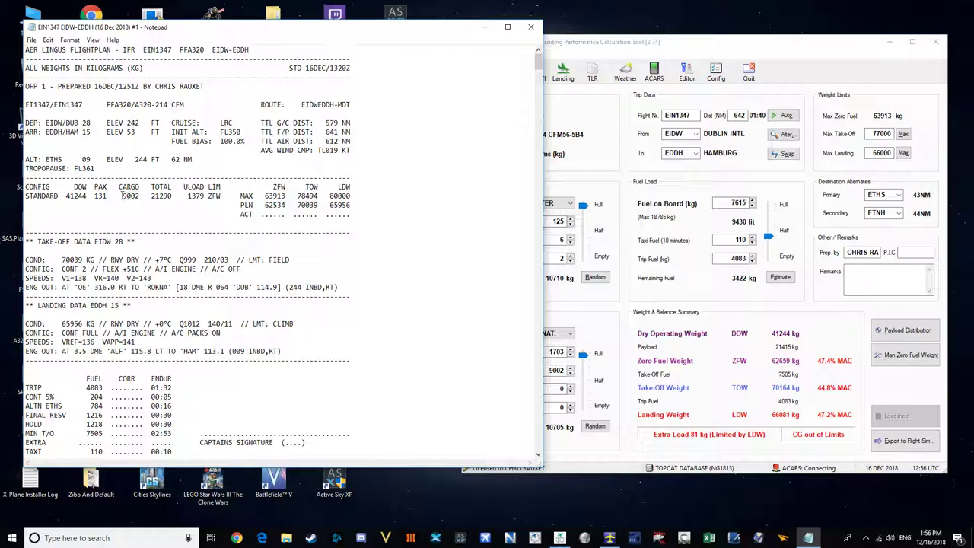
{"action": "left_click_drag", "start_coordinate": [122, 195], "coordinate": [137, 195]}
{"action": "left_click", "coordinate": [567, 47]}
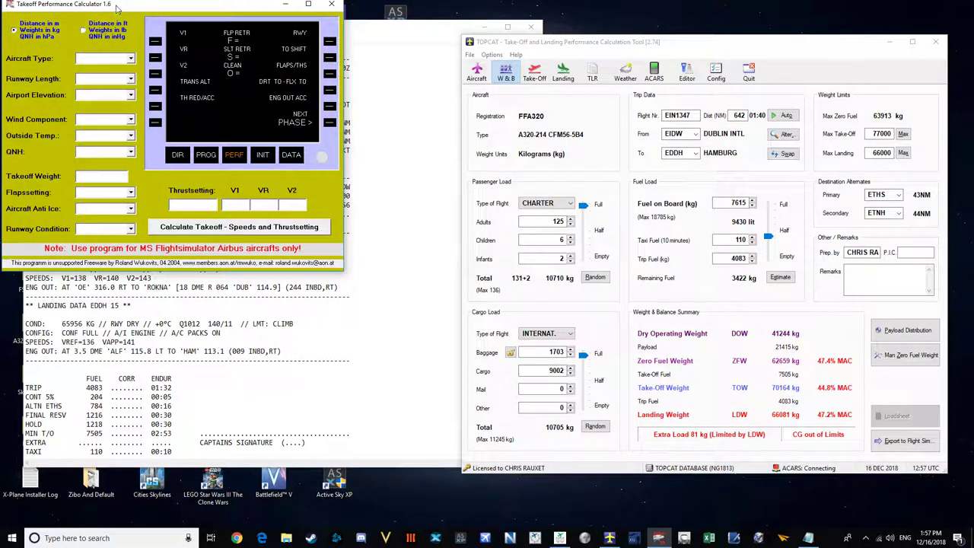
Reposition the takeoff calculator and choose A 320 as the aircraft type.
{"action": "left_click_drag", "start_coordinate": [118, 9], "coordinate": [328, 68]}
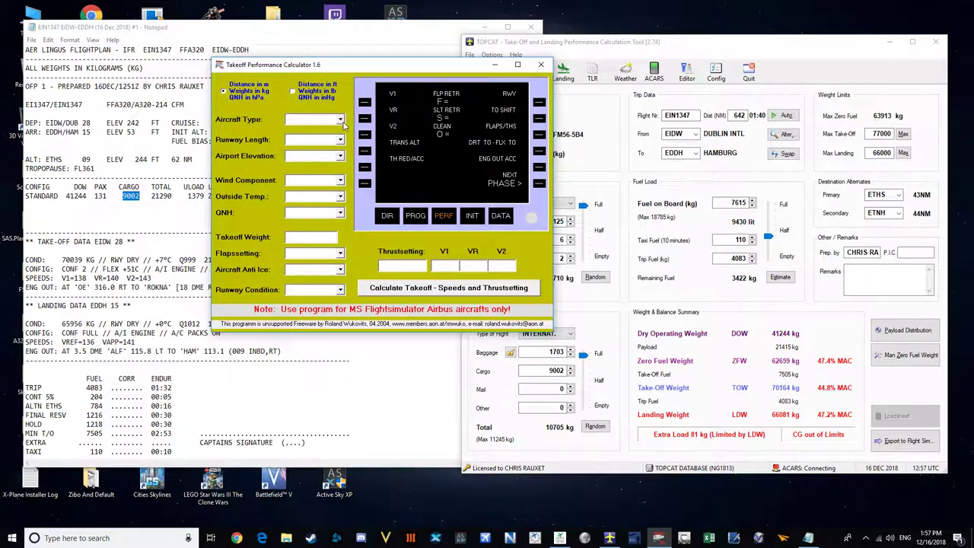
{"action": "left_click", "coordinate": [340, 120]}
{"action": "left_click", "coordinate": [311, 138]}
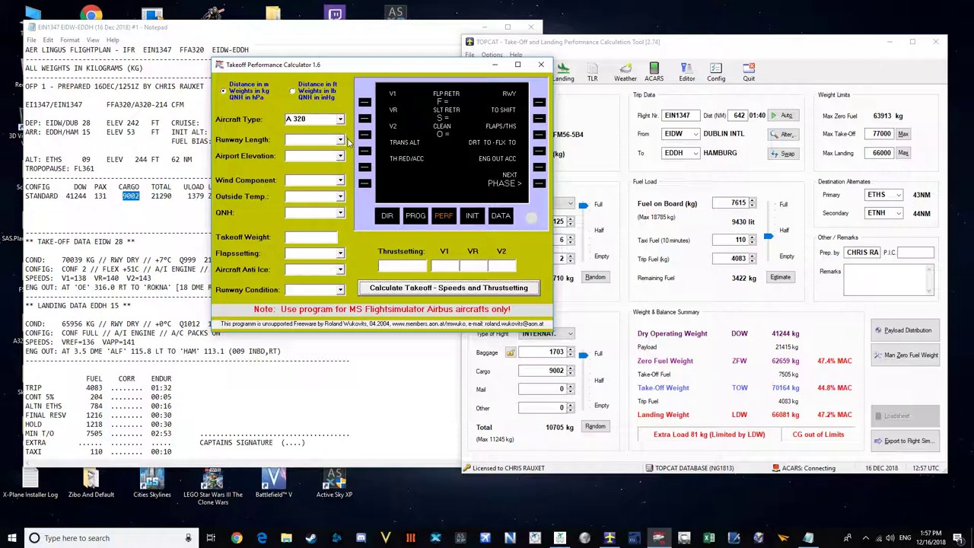
{"action": "left_click", "coordinate": [340, 141]}
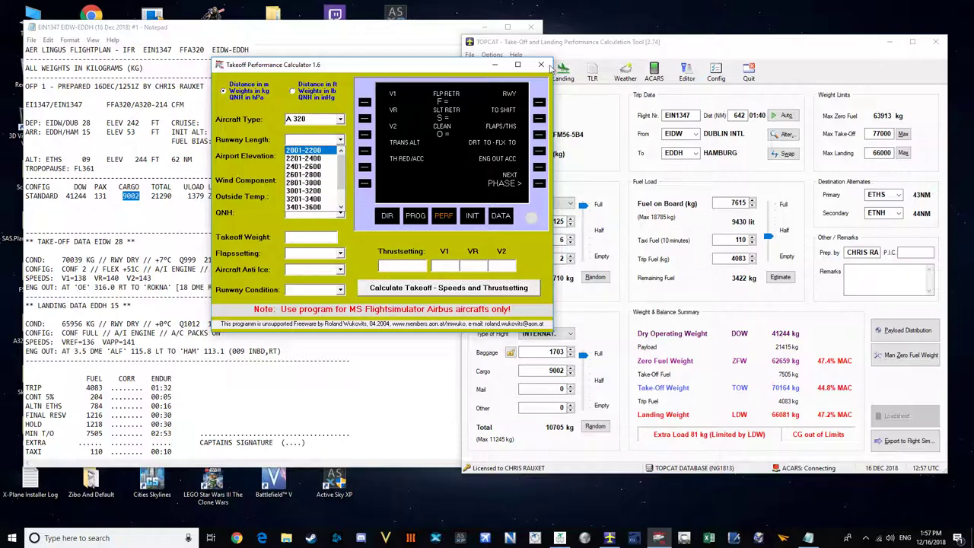
In TOPCAT's take-off page, download departure weather and set wind direction to 210.
{"action": "left_click", "coordinate": [545, 70]}
{"action": "left_click", "coordinate": [540, 71]}
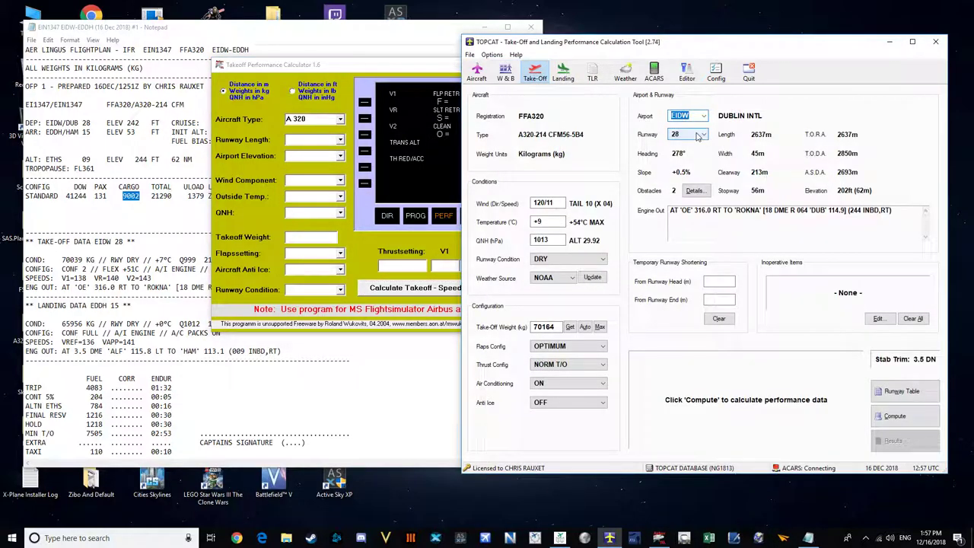
{"action": "left_click", "coordinate": [593, 278]}
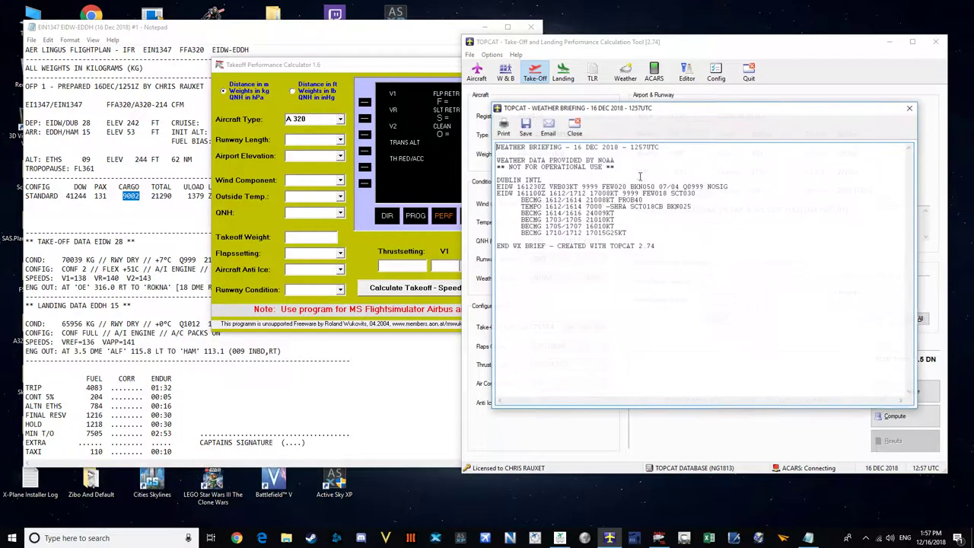
{"action": "left_click", "coordinate": [575, 130]}
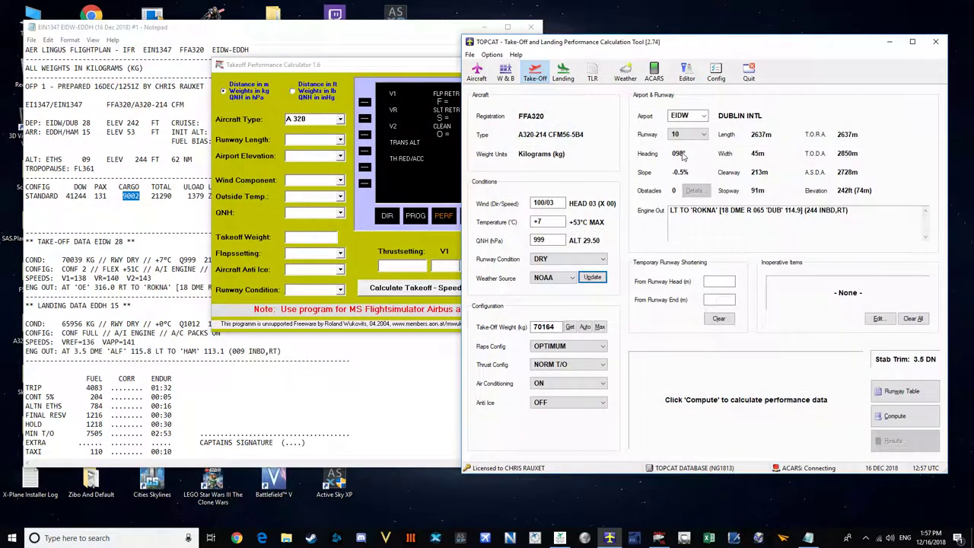
{"action": "left_click_drag", "start_coordinate": [544, 203], "coordinate": [521, 207]}
{"action": "type", "text": "210"}
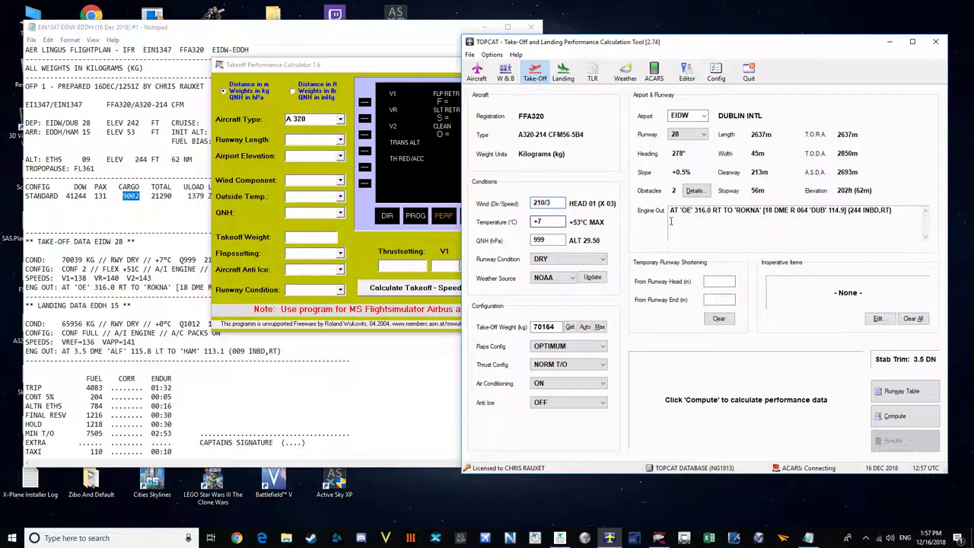
Set runway length 2601-2800, airport elevation < 1000ft, and wind component Head 0-5kt.
{"action": "left_click", "coordinate": [339, 140]}
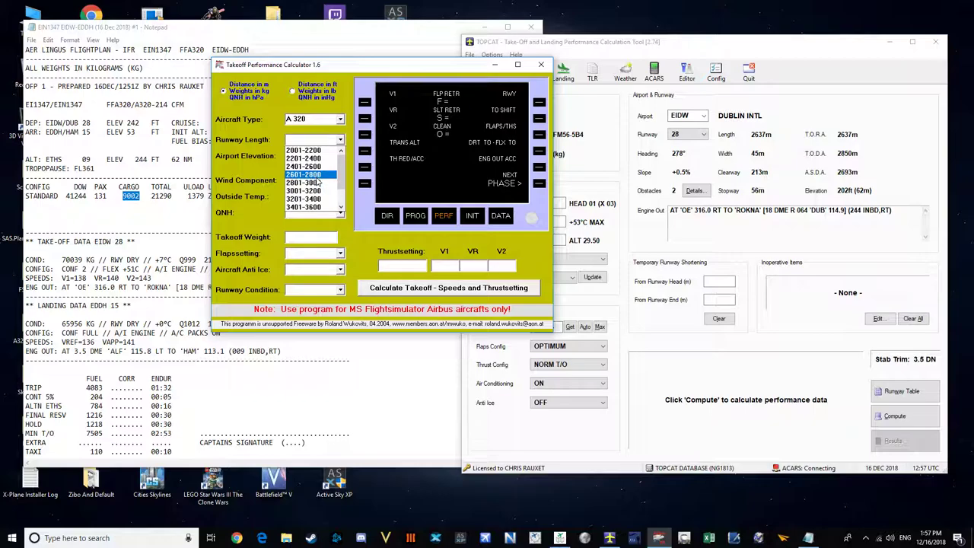
{"action": "left_click", "coordinate": [312, 175]}
{"action": "left_click", "coordinate": [339, 156]}
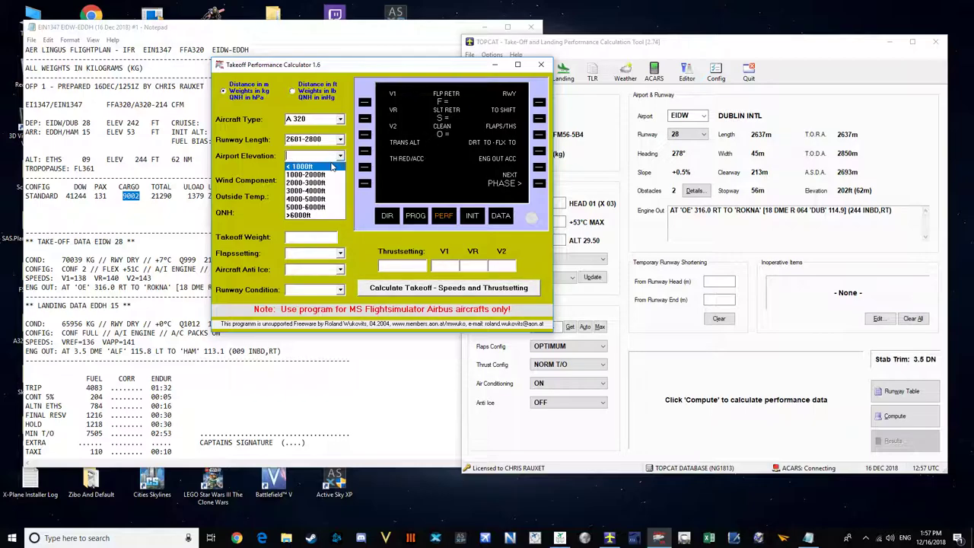
{"action": "left_click", "coordinate": [331, 167]}
{"action": "left_click", "coordinate": [339, 180]}
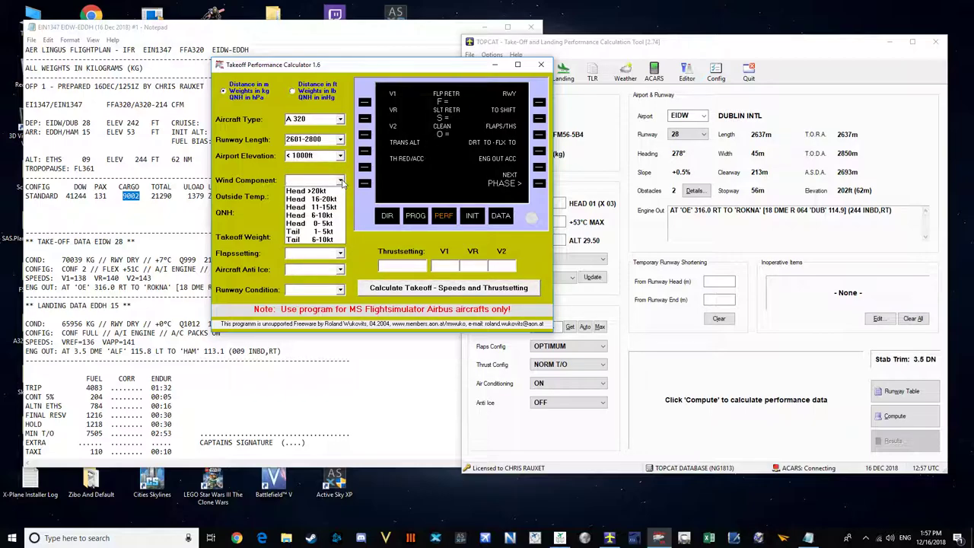
{"action": "left_click", "coordinate": [331, 223]}
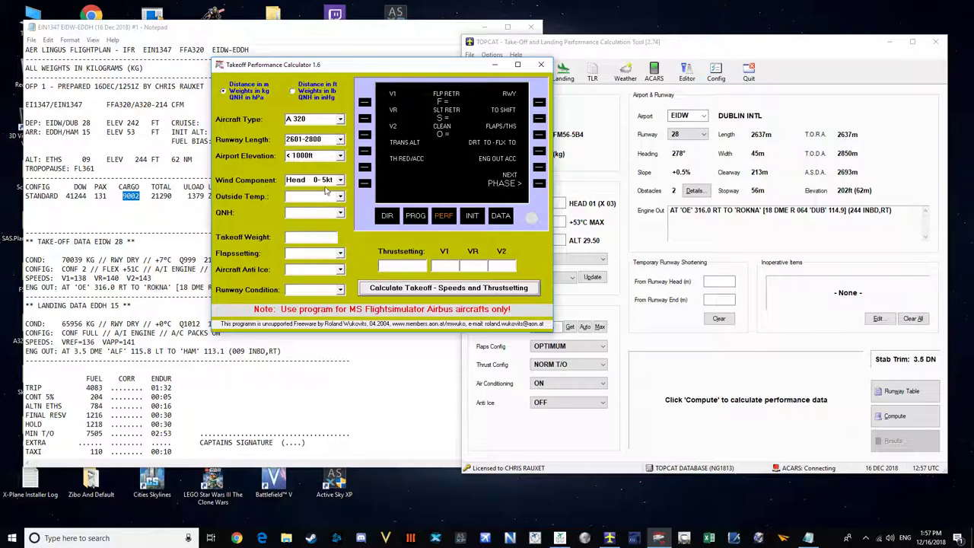
Set outside temp 3-7°C, QNH 998-1002, flaps 2, anti-ice engine only, runway dry.
{"action": "left_click_drag", "start_coordinate": [362, 73], "coordinate": [254, 78]}
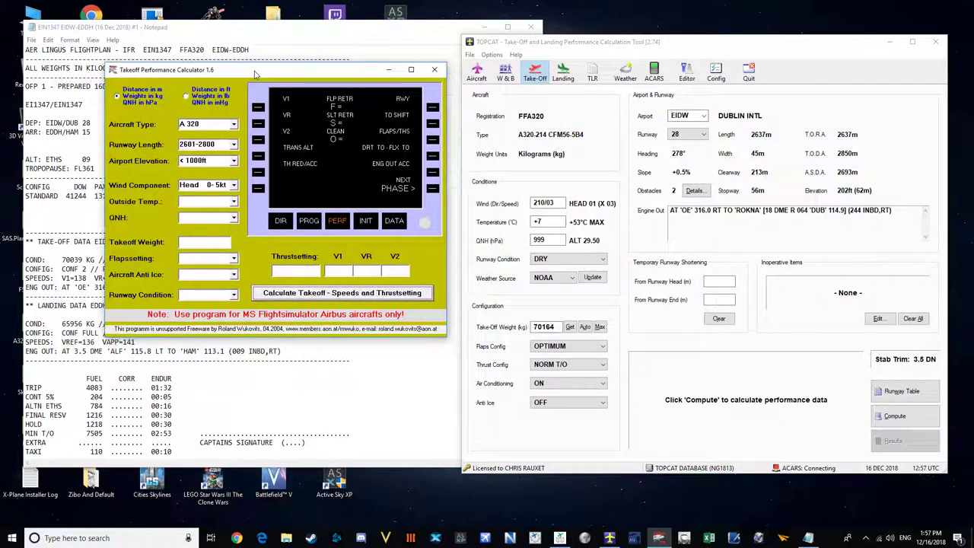
{"action": "left_click", "coordinate": [234, 202]}
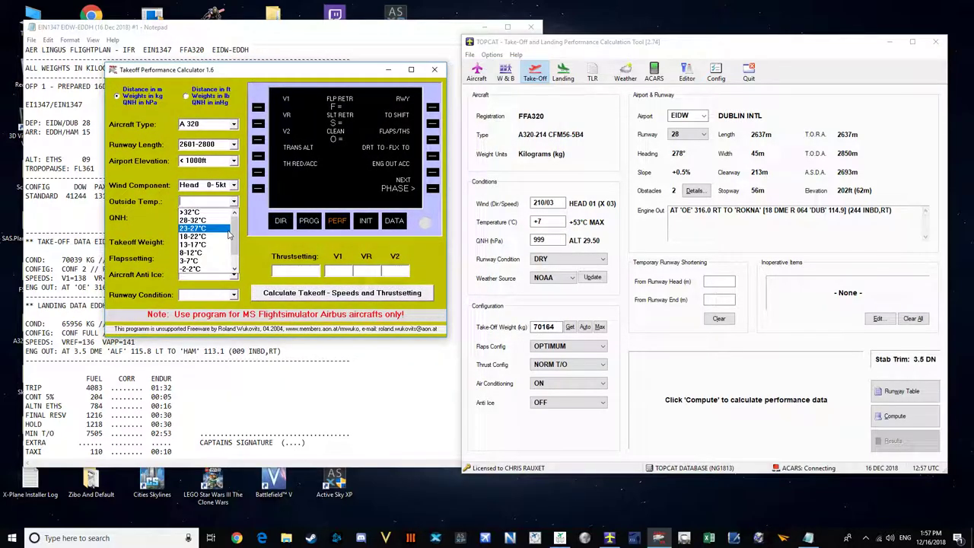
{"action": "left_click", "coordinate": [207, 263]}
{"action": "left_click", "coordinate": [236, 219]}
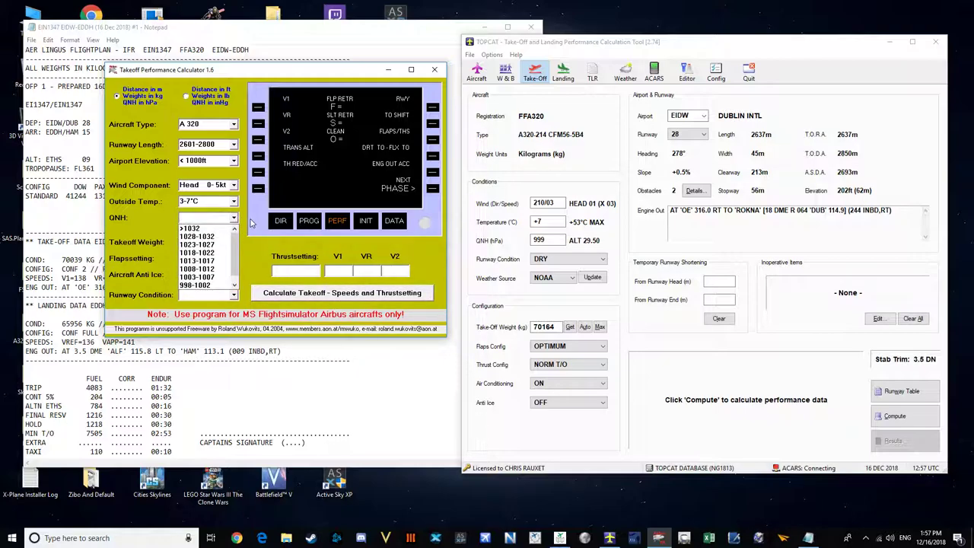
{"action": "left_click", "coordinate": [204, 286]}
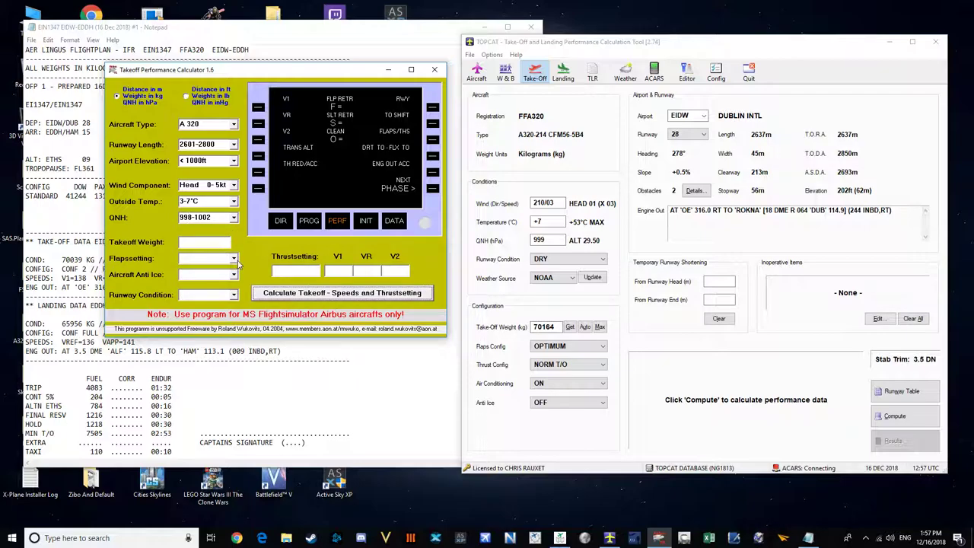
{"action": "left_click", "coordinate": [234, 259]}
{"action": "left_click", "coordinate": [211, 279]}
{"action": "left_click", "coordinate": [234, 274]}
{"action": "left_click", "coordinate": [199, 293]}
{"action": "left_click", "coordinate": [233, 294]}
{"action": "left_click", "coordinate": [194, 306]}
Move the calculator off screen, snap the OFP notes left and Navigraph right.
{"action": "key", "text": "alt+Tab"}
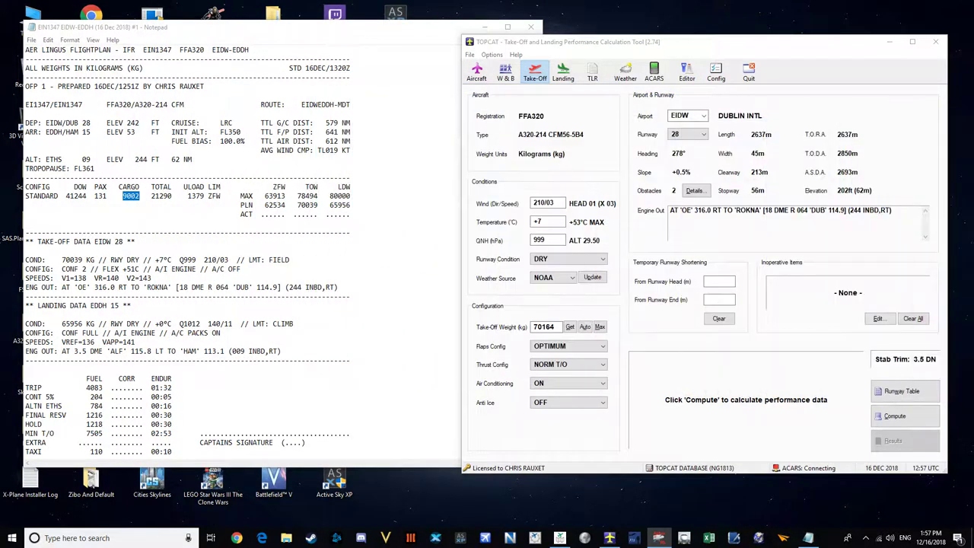
{"action": "key", "text": "alt+Tab"}
{"action": "left_click_drag", "start_coordinate": [228, 169], "coordinate": [973, 133]}
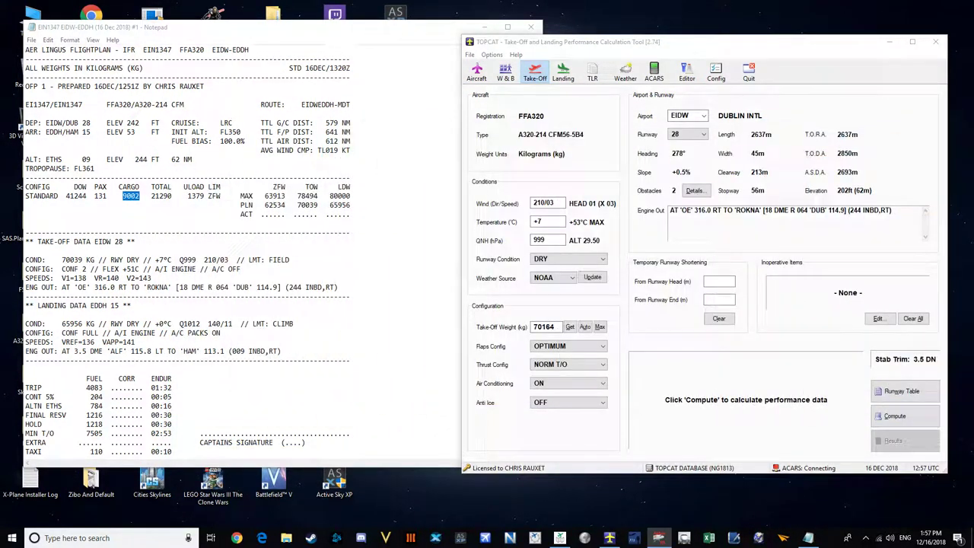
{"action": "left_click", "coordinate": [560, 538]}
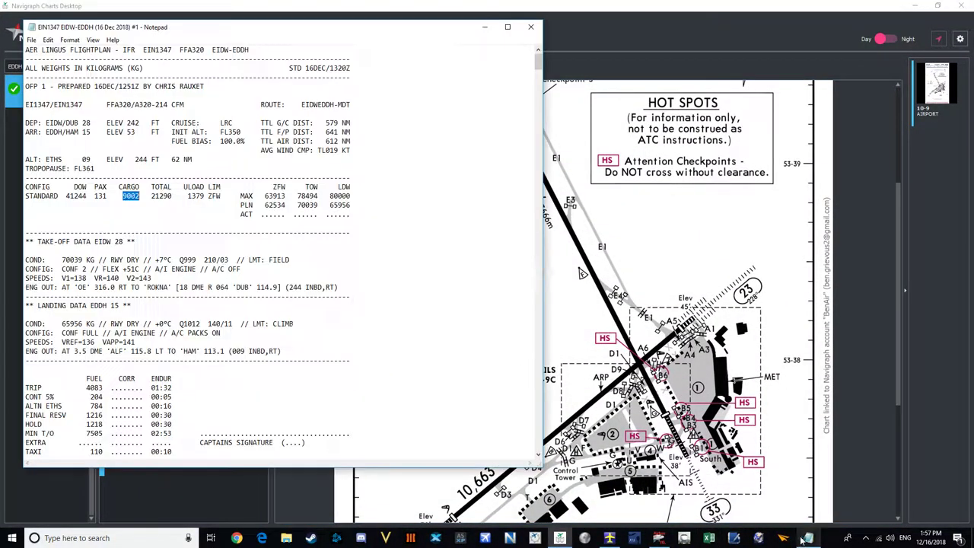
{"action": "left_click", "coordinate": [808, 538]}
{"action": "key", "text": "super+Left"}
{"action": "left_click", "coordinate": [671, 227]}
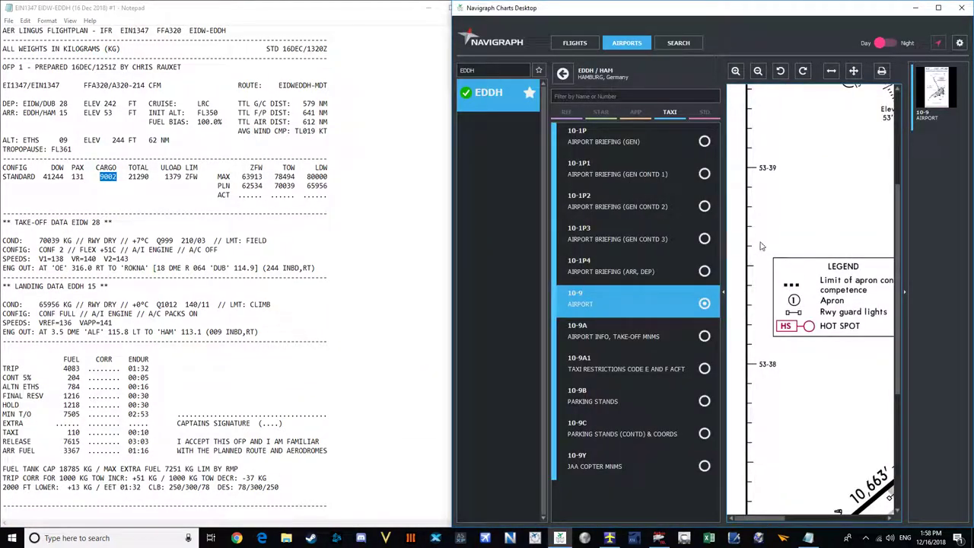
Page through EDDH 10-1P to 10-1P4, return to 10-1P, and maximize Navigraph.
{"action": "left_click", "coordinate": [616, 152]}
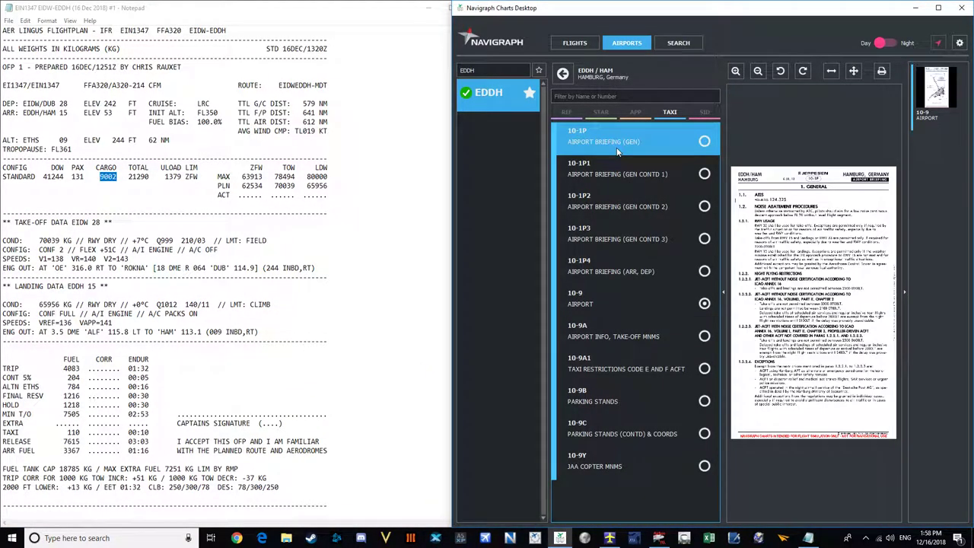
{"action": "left_click", "coordinate": [613, 172]}
{"action": "left_click", "coordinate": [618, 204]}
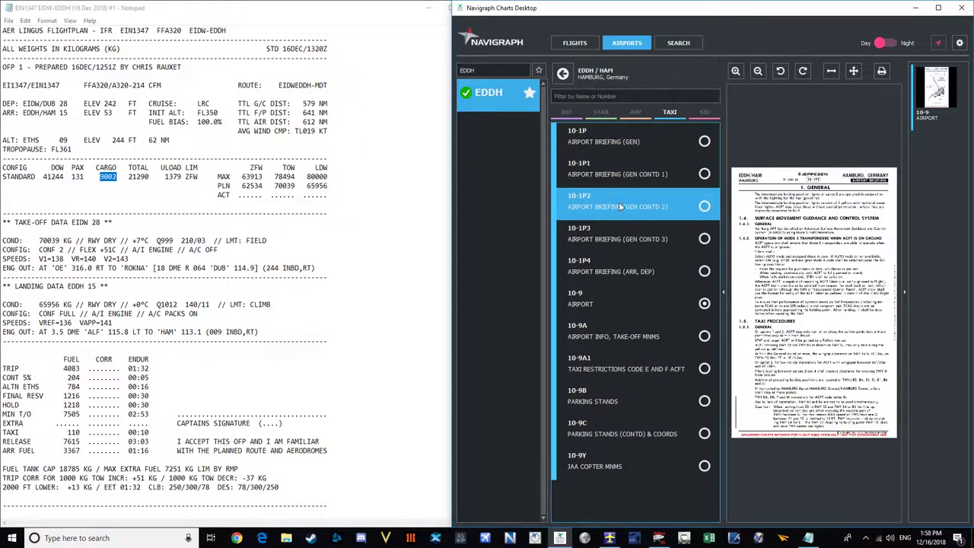
{"action": "left_click", "coordinate": [620, 235]}
{"action": "left_click", "coordinate": [625, 269]}
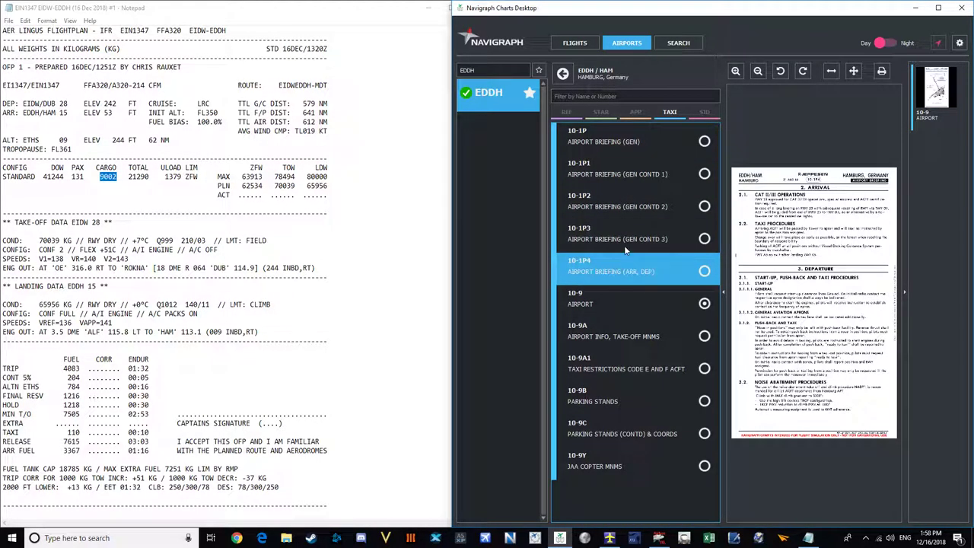
{"action": "left_click", "coordinate": [624, 150]}
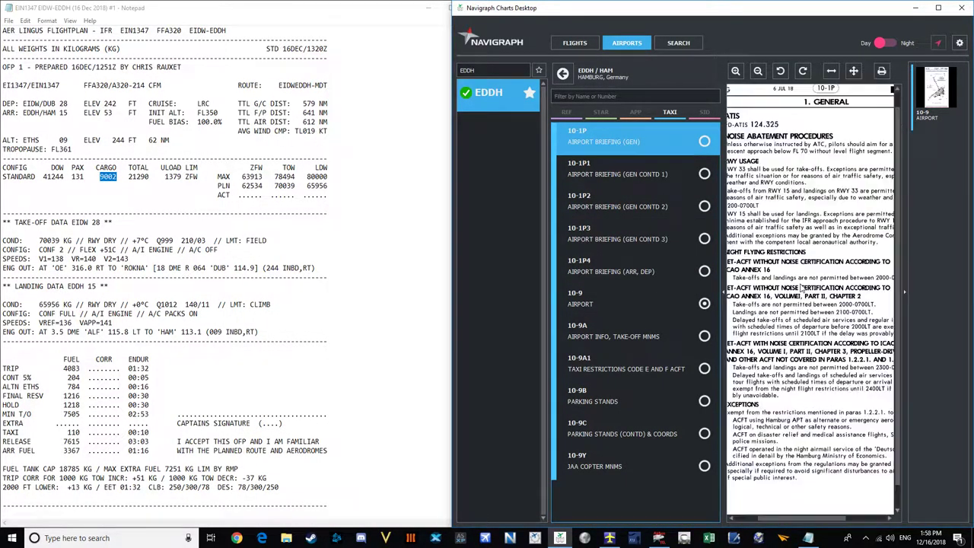
{"action": "double_click", "coordinate": [564, 8]}
{"action": "scroll", "coordinate": [567, 292], "scroll_direction": "up", "scroll_amount": 3}
{"action": "scroll", "coordinate": [567, 293], "scroll_direction": "down", "scroll_amount": 2}
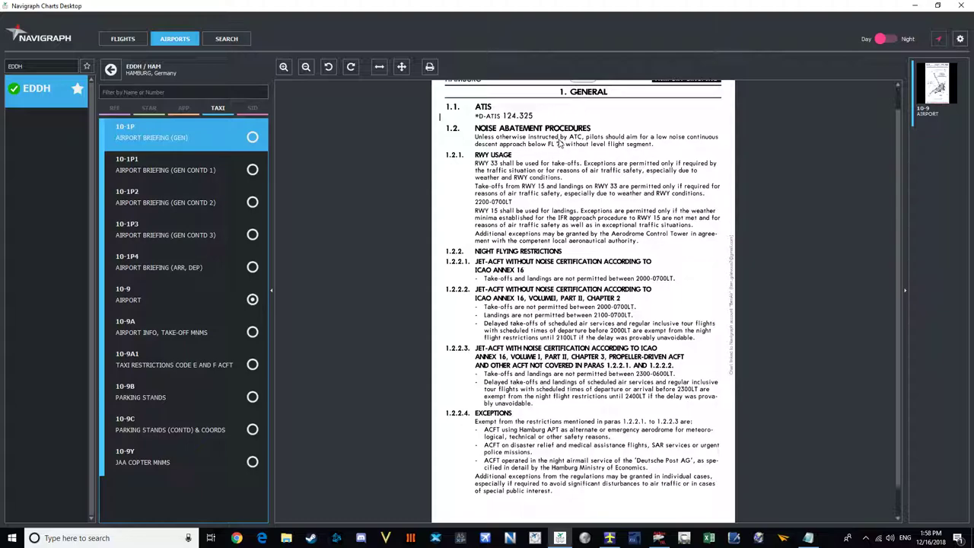
Zoom out and move from the 10-1P1 page to the EDDH 10-1P4 arrival/departure briefing.
{"action": "scroll", "coordinate": [559, 143], "scroll_direction": "down", "scroll_amount": 2}
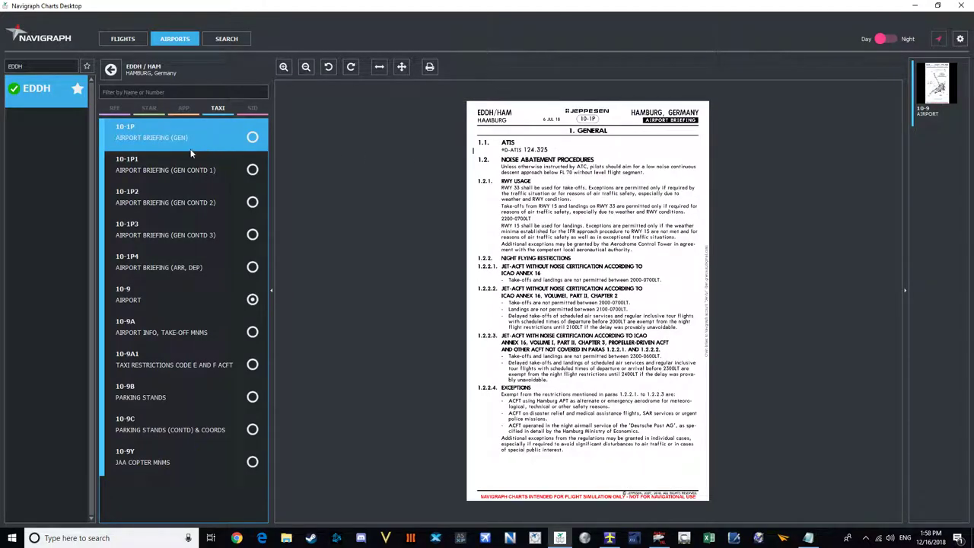
{"action": "left_click", "coordinate": [161, 172]}
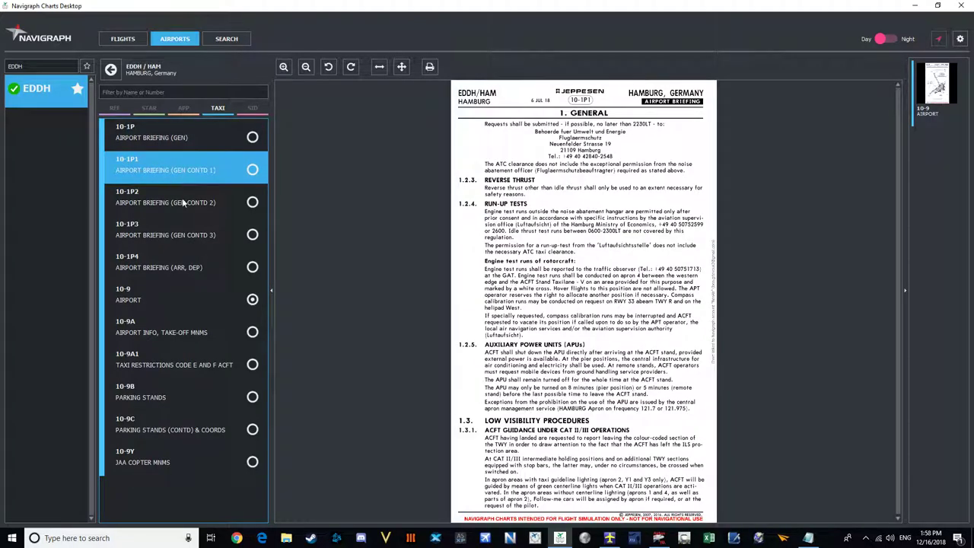
{"action": "left_click", "coordinate": [184, 265]}
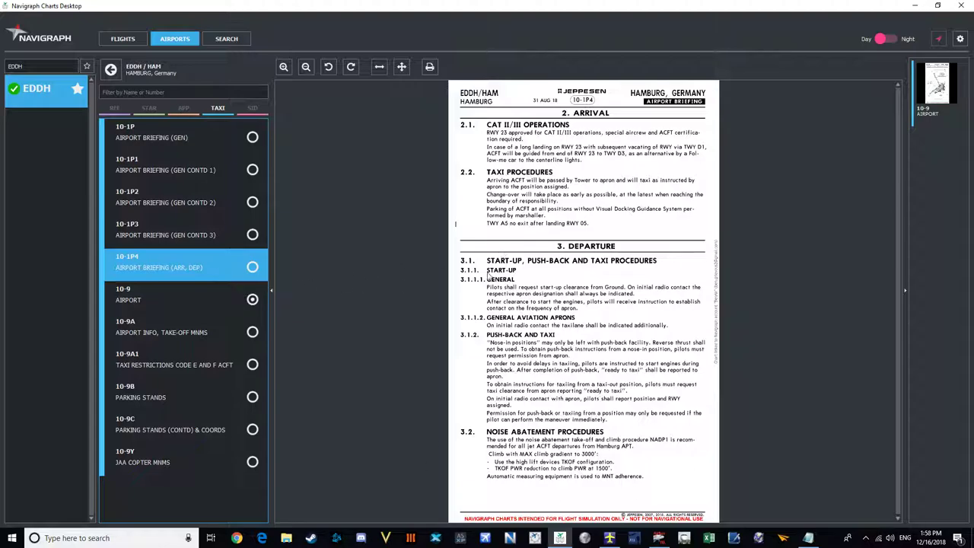
Page through EDDH 10-9, 10-9A1, 10-9A, 10-9B, 10-9C and pin the 10-9C parking chart.
{"action": "left_click", "coordinate": [140, 306]}
{"action": "left_click", "coordinate": [144, 365]}
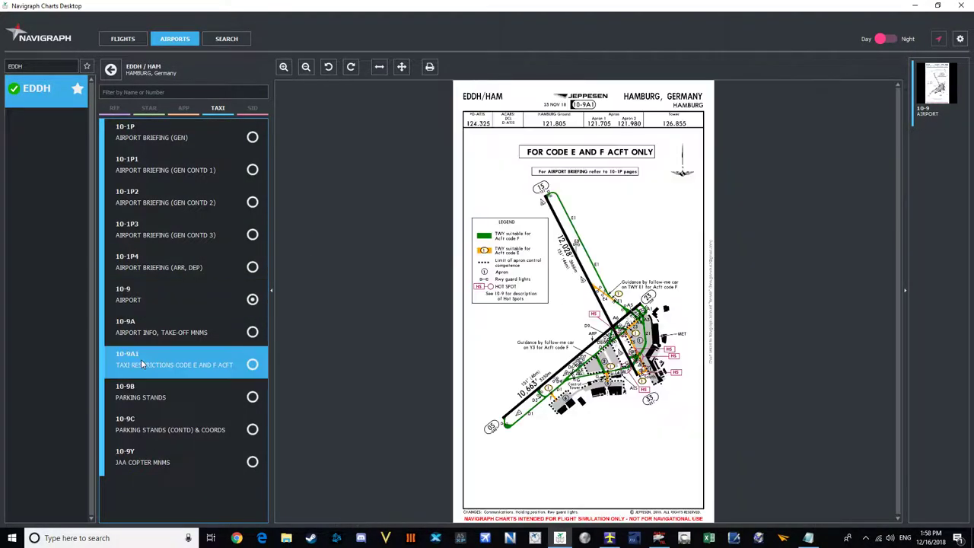
{"action": "left_click", "coordinate": [162, 340]}
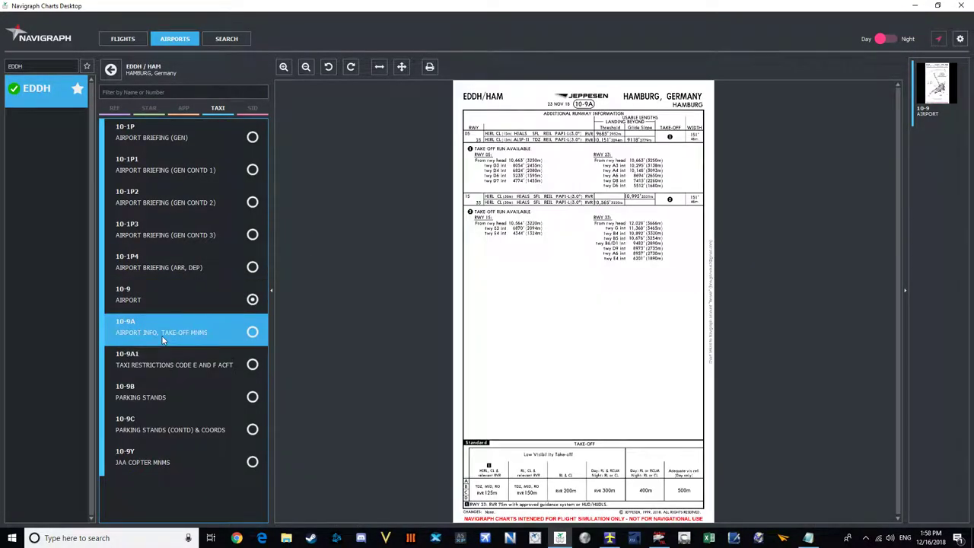
{"action": "left_click", "coordinate": [154, 395]}
{"action": "left_click", "coordinate": [149, 430]}
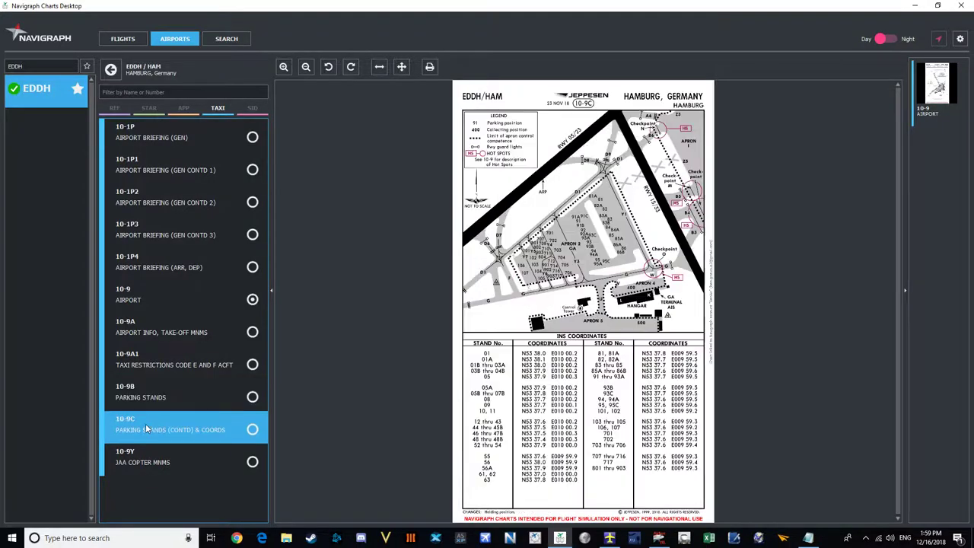
{"action": "left_click", "coordinate": [253, 429]}
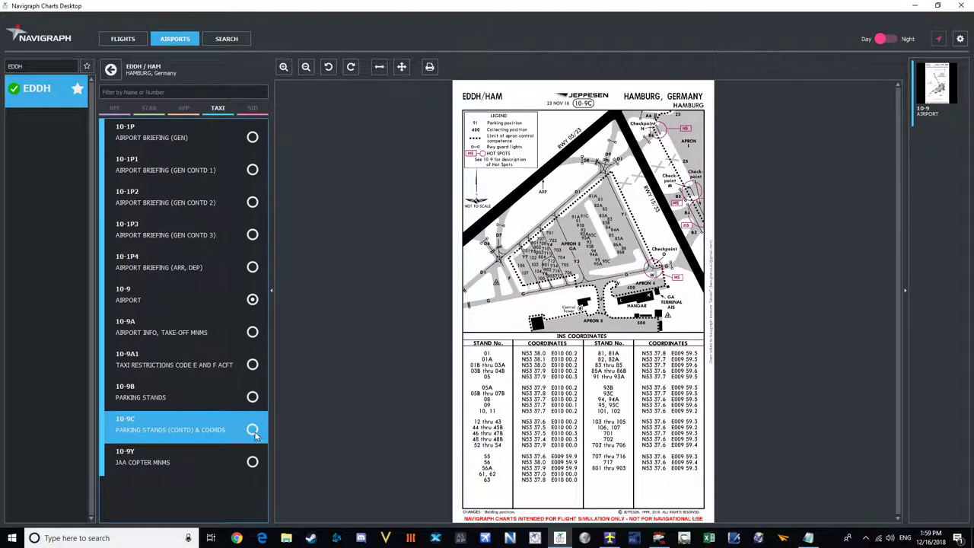
Mark EDDH as a favourite and list its SID charts.
{"action": "left_click", "coordinate": [77, 90]}
{"action": "left_click", "coordinate": [252, 107]}
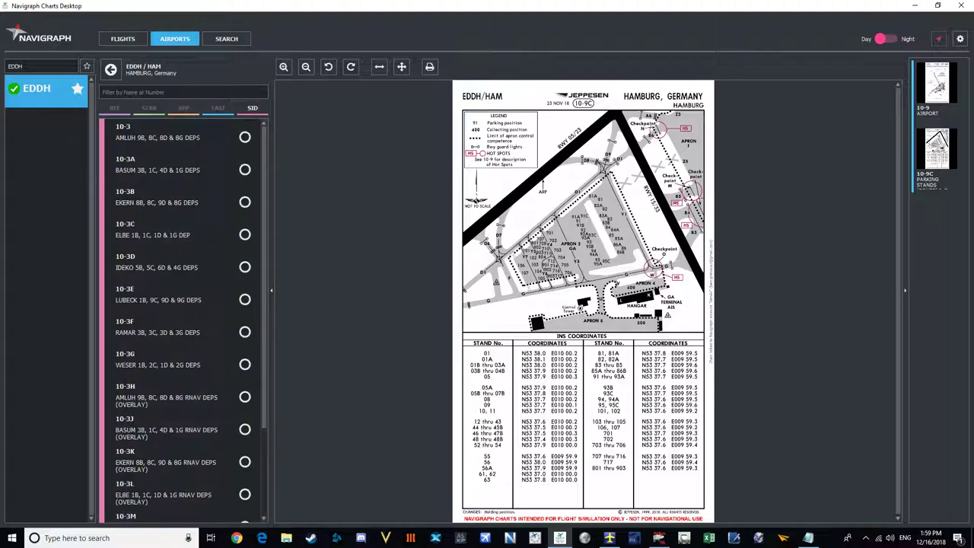
{"action": "key", "text": "alt+Tab"}
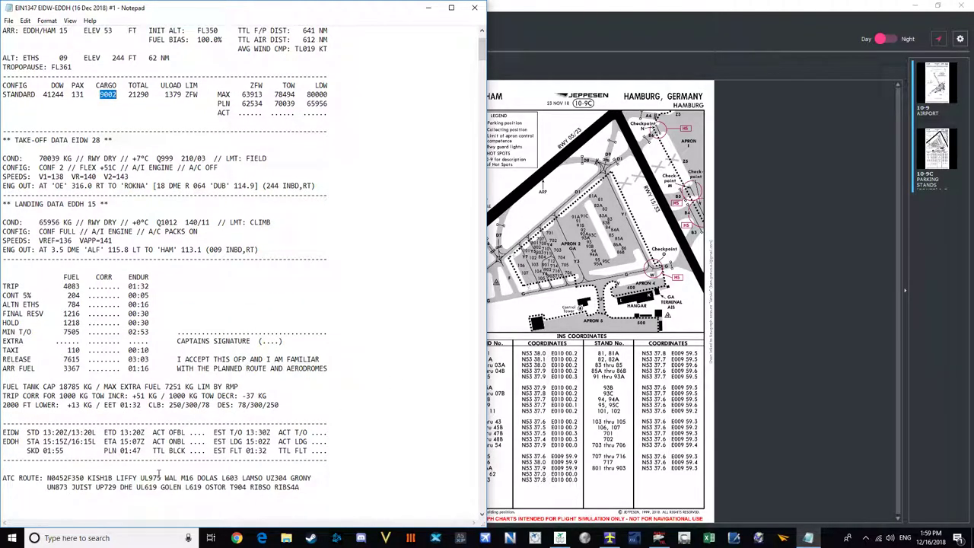
{"action": "key", "text": "alt+Tab"}
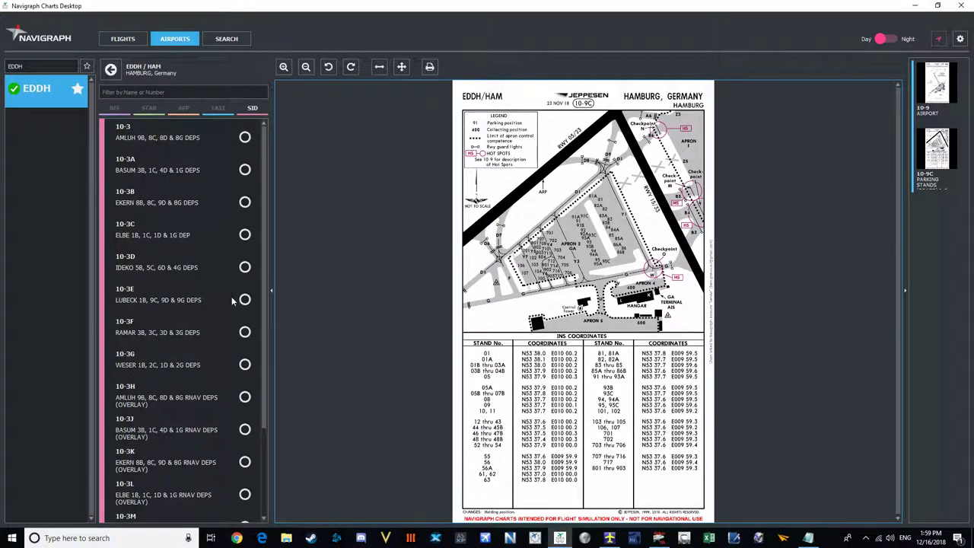
{"action": "scroll", "coordinate": [235, 300], "scroll_direction": "down", "scroll_amount": 3}
{"action": "scroll", "coordinate": [233, 382], "scroll_direction": "down", "scroll_amount": 1}
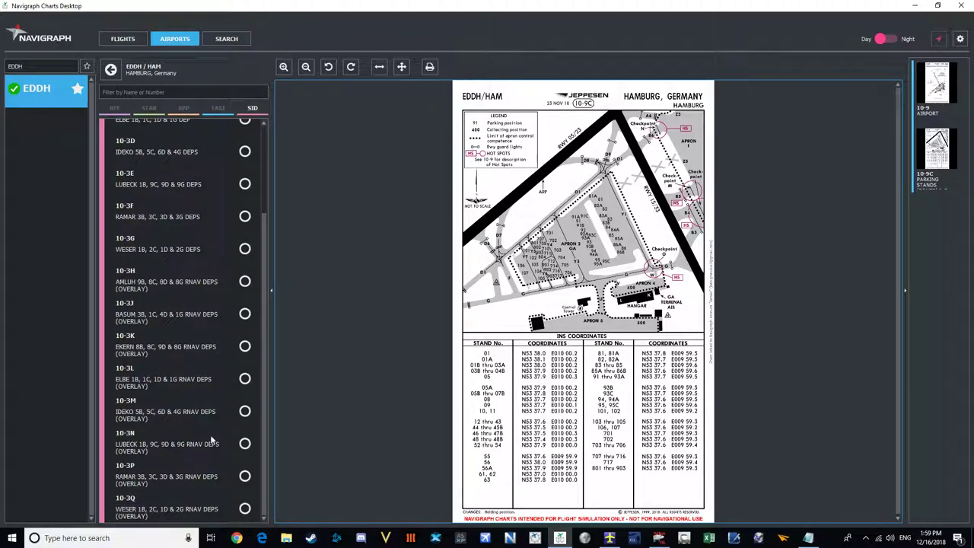
{"action": "scroll", "coordinate": [213, 457], "scroll_direction": "up", "scroll_amount": 3}
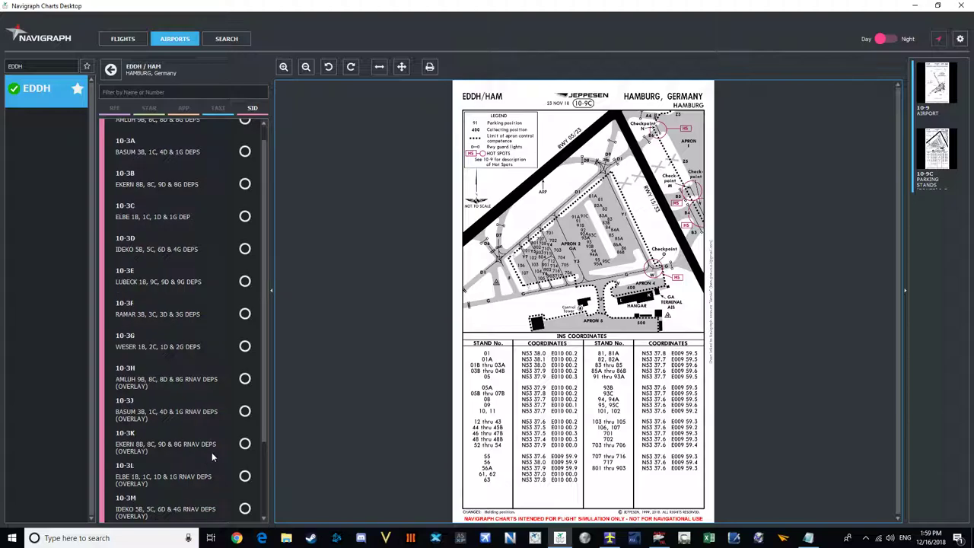
{"action": "scroll", "coordinate": [211, 456], "scroll_direction": "up", "scroll_amount": 1}
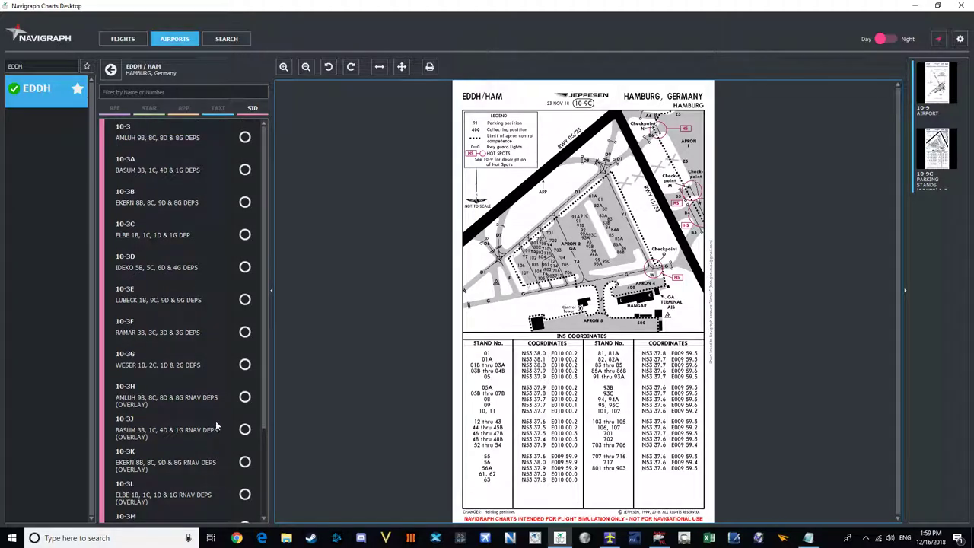
{"action": "scroll", "coordinate": [215, 423], "scroll_direction": "down", "scroll_amount": 4}
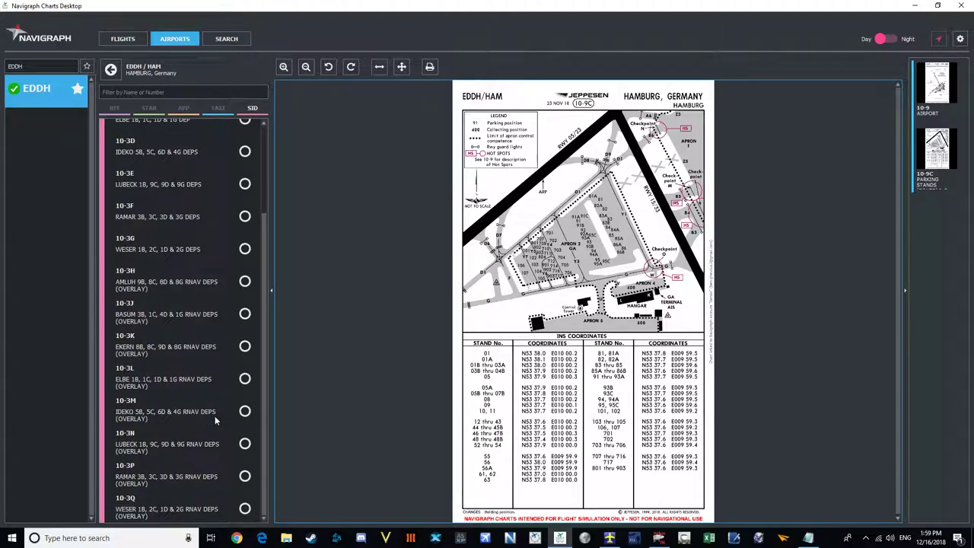
Close the web browser and bring Navigraph Charts back to the front.
{"action": "left_click", "coordinate": [236, 538]}
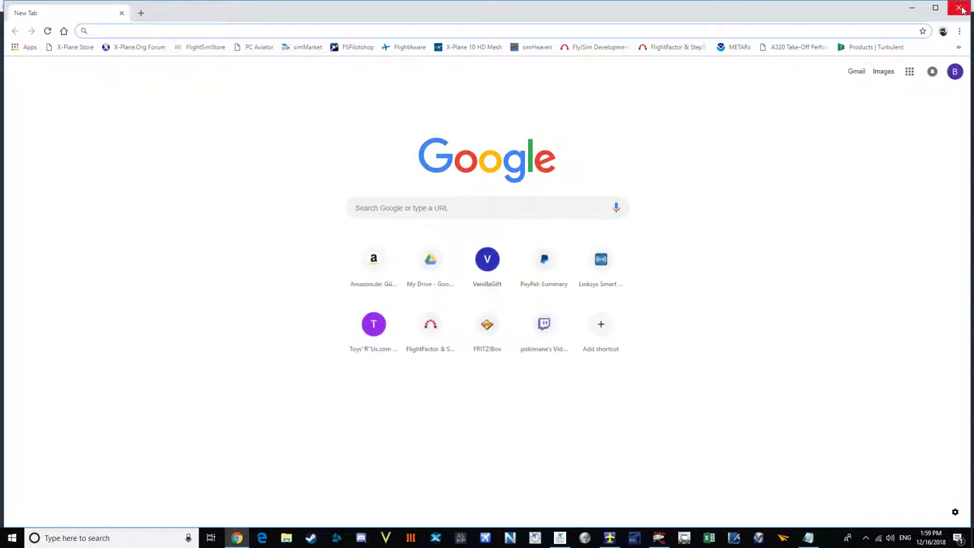
{"action": "left_click", "coordinate": [485, 538]}
{"action": "left_click", "coordinate": [804, 540]}
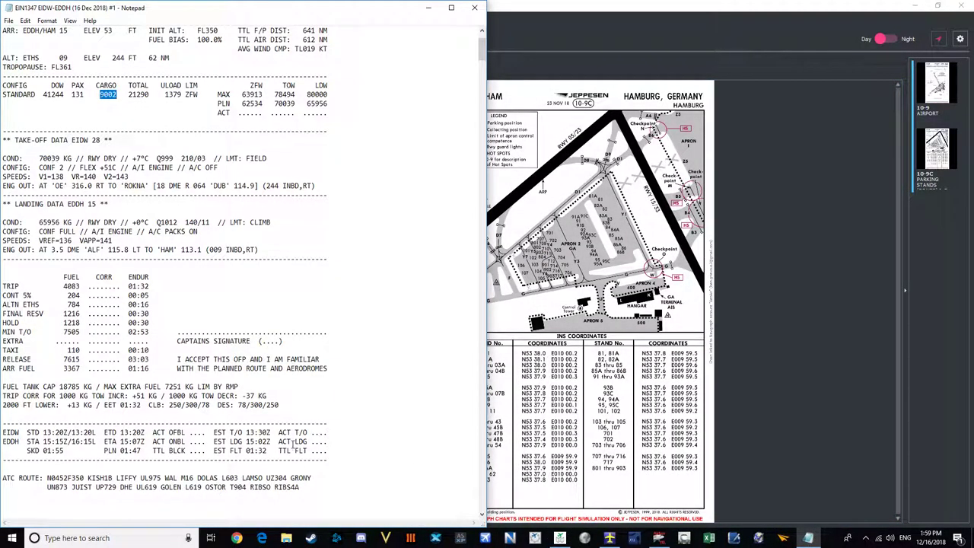
{"action": "left_click", "coordinate": [751, 377]}
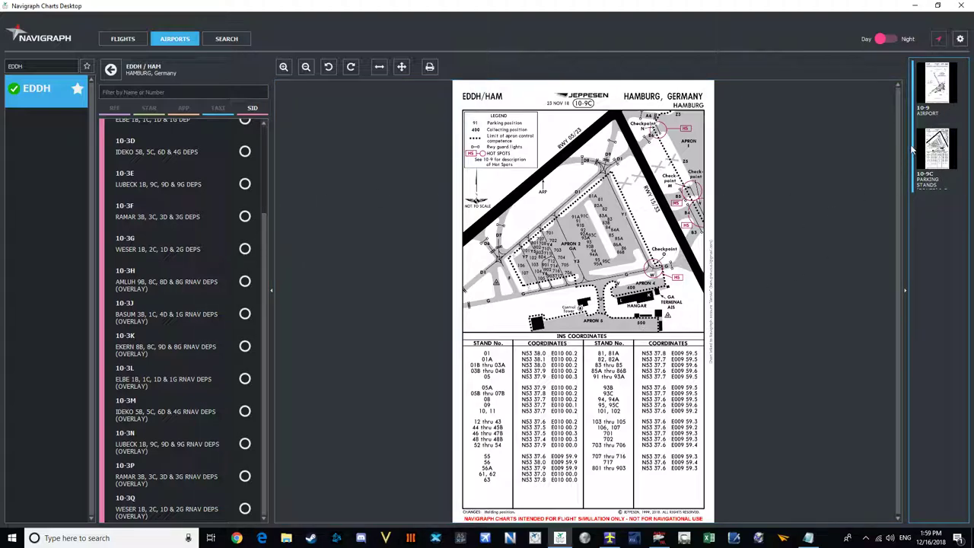
Search for Dublin EIDW and show its TAXI chart list.
{"action": "left_click_drag", "start_coordinate": [40, 69], "coordinate": [2, 80]}
{"action": "type", "text": "eidw"}
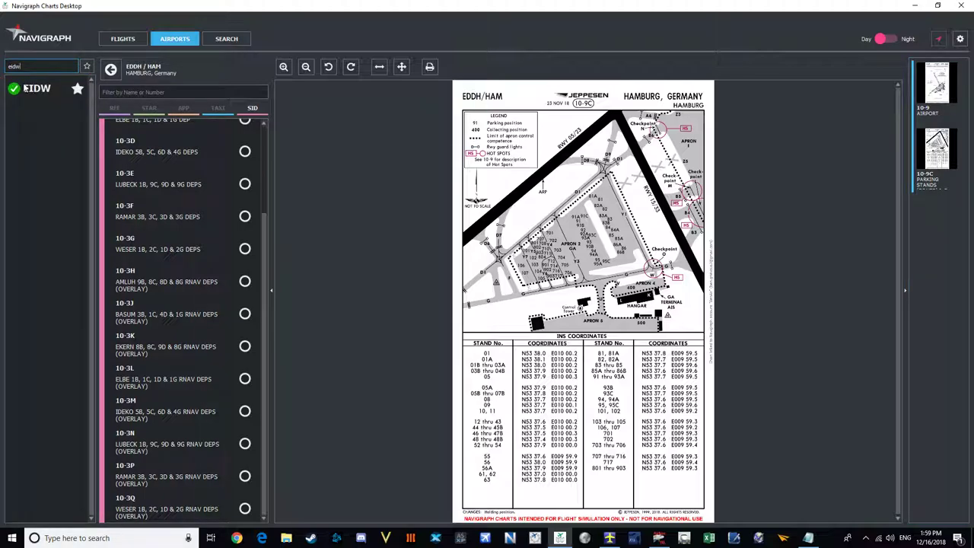
{"action": "key", "text": "Return"}
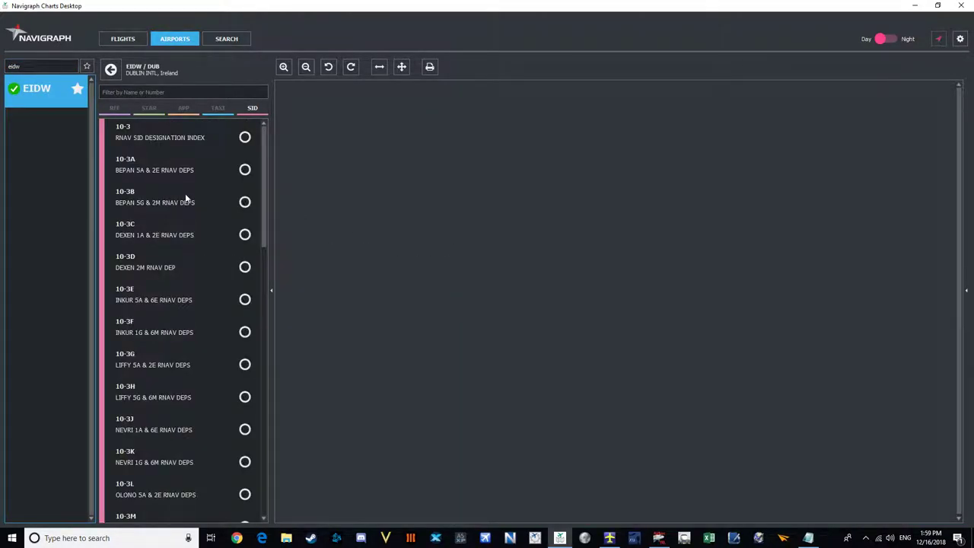
{"action": "left_click", "coordinate": [217, 109]}
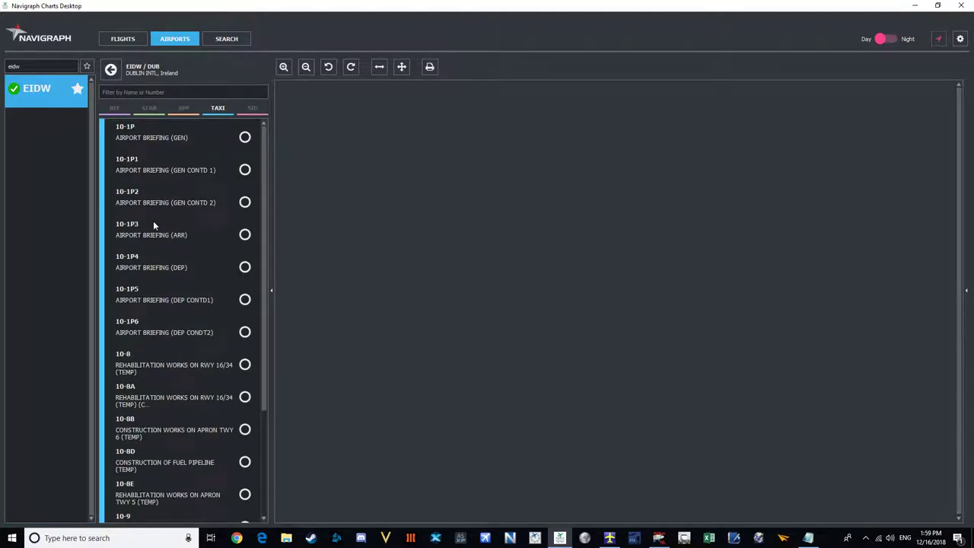
Read through briefing pages 10-1P, 10-1P1, 10-1P2, 10-1P3, 10-1P4 and 10-1P5.
{"action": "left_click", "coordinate": [161, 142]}
{"action": "left_click", "coordinate": [171, 169]}
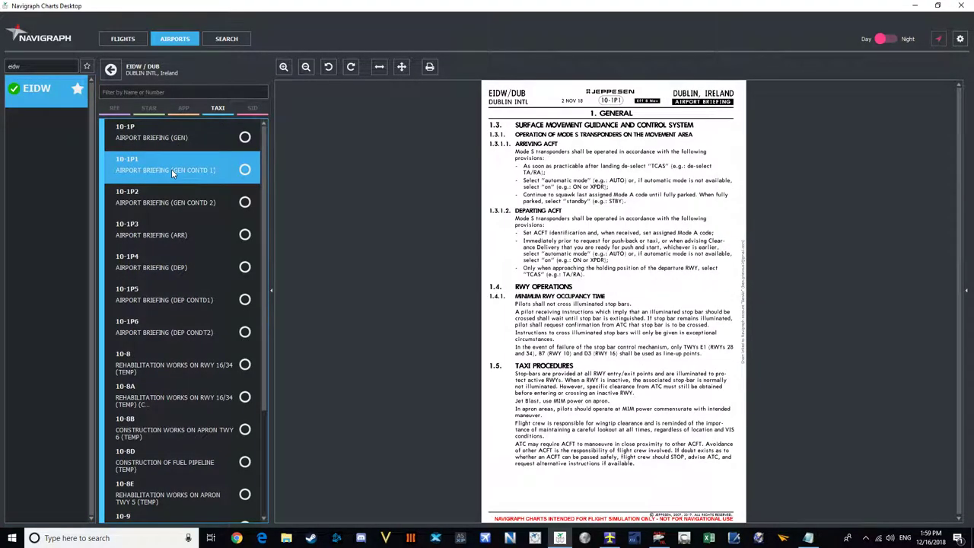
{"action": "left_click", "coordinate": [169, 198]}
{"action": "left_click", "coordinate": [172, 232]}
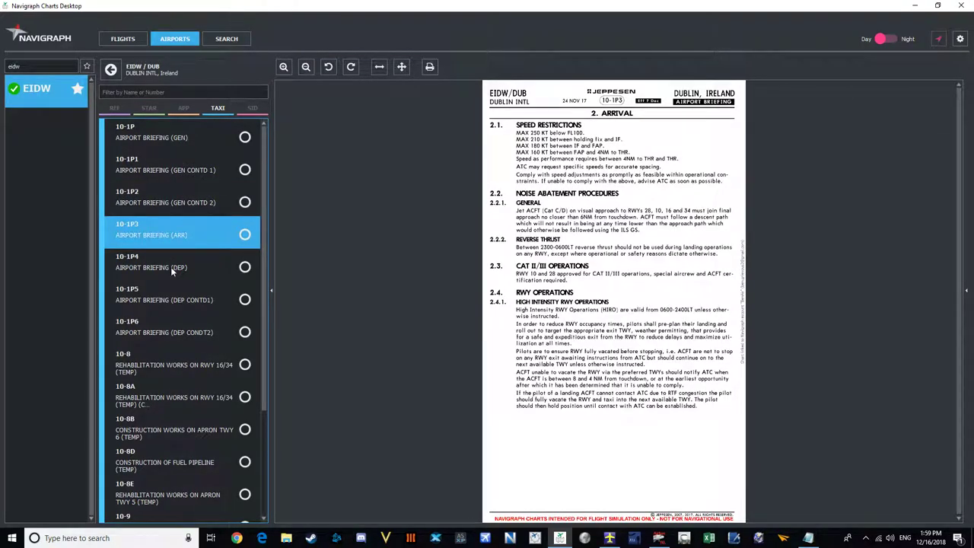
{"action": "left_click", "coordinate": [170, 266]}
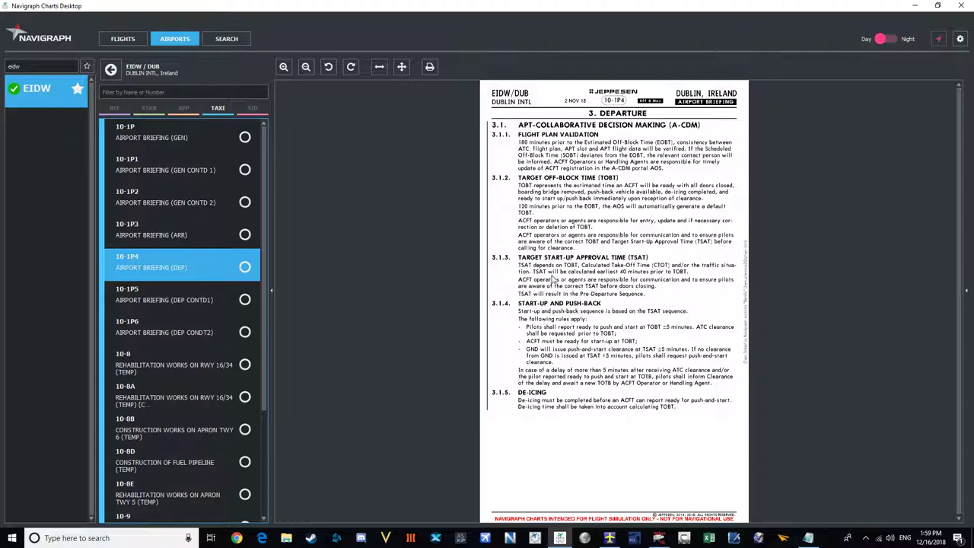
{"action": "left_click", "coordinate": [167, 296]}
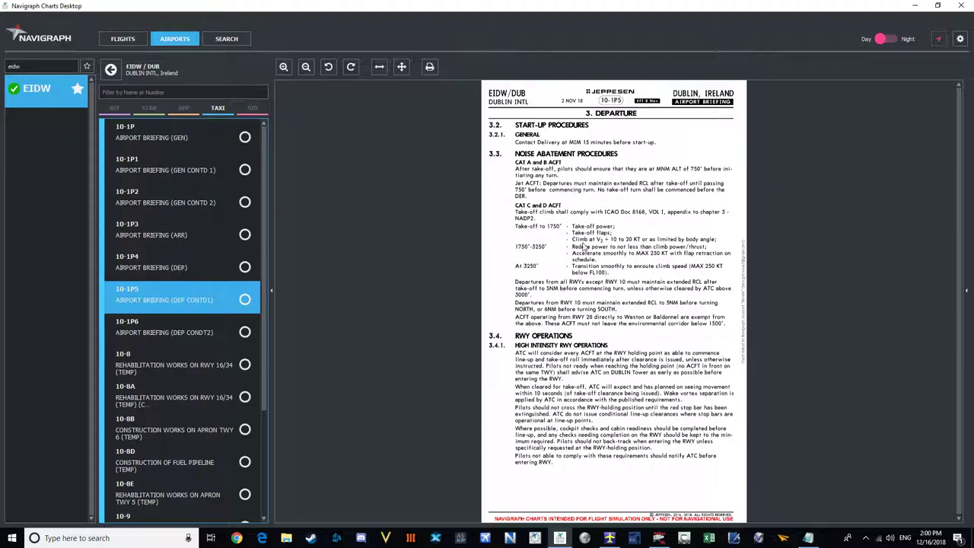
Pin the 10-1P5 departure briefing and browse the 10-8 to 10-8E works charts.
{"action": "left_click", "coordinate": [245, 300]}
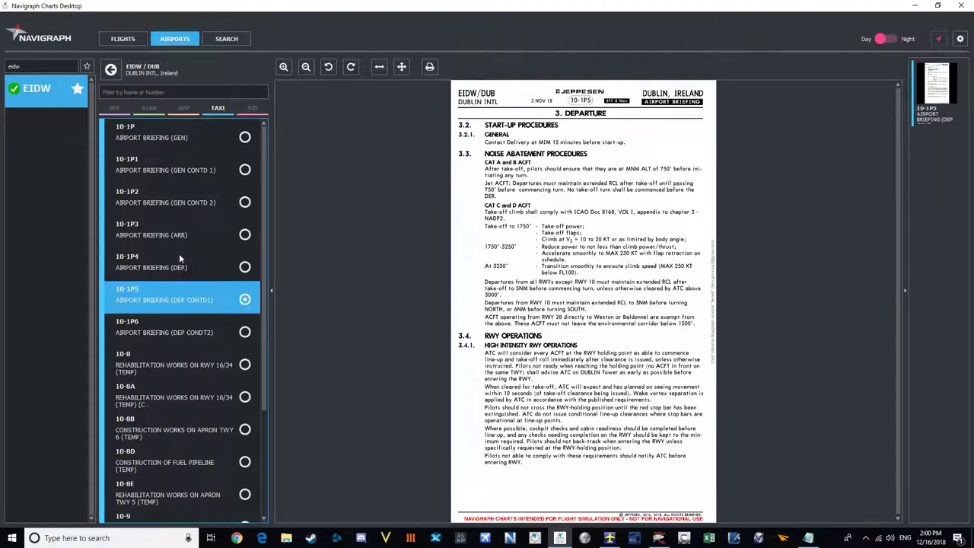
{"action": "scroll", "coordinate": [186, 234], "scroll_direction": "down", "scroll_amount": 2}
{"action": "left_click", "coordinate": [165, 217]}
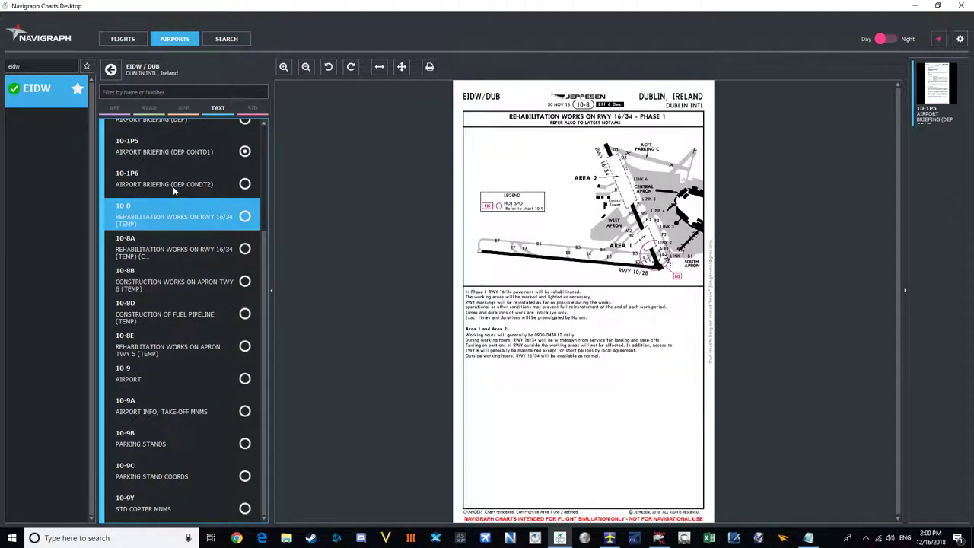
{"action": "left_click", "coordinate": [160, 259]}
{"action": "left_click", "coordinate": [183, 279]}
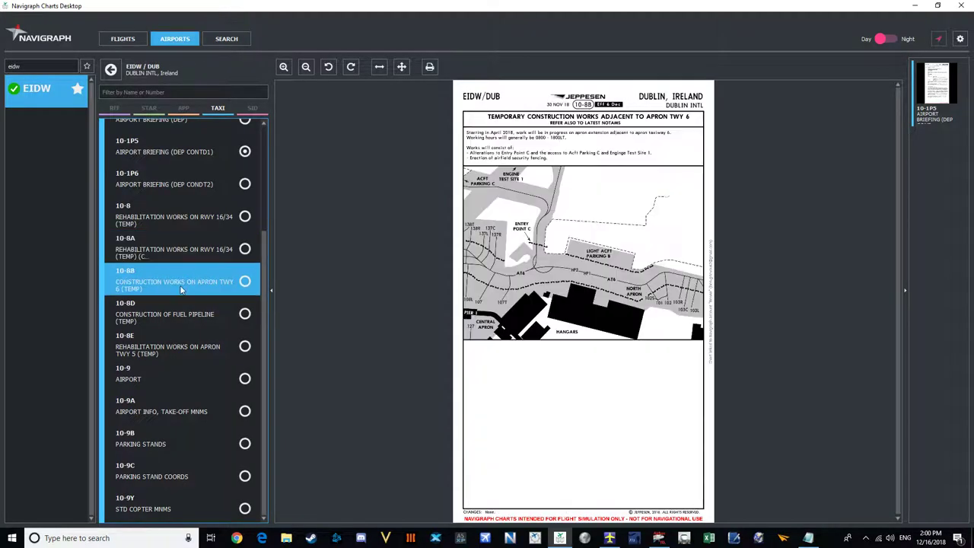
{"action": "left_click", "coordinate": [181, 312]}
{"action": "left_click", "coordinate": [171, 345]}
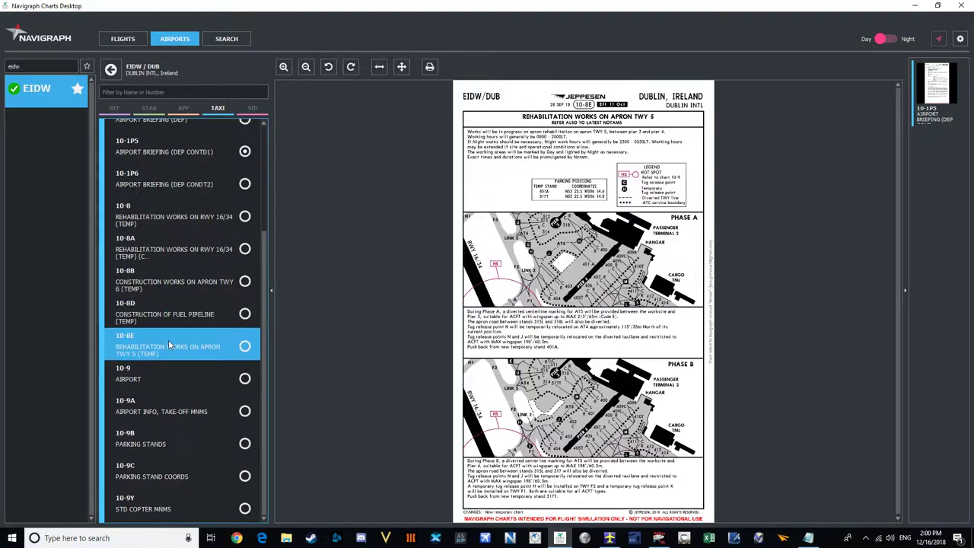
View the 10-9 airport chart, then open and pin the 10-9C parking stand coordinates.
{"action": "left_click", "coordinate": [153, 382]}
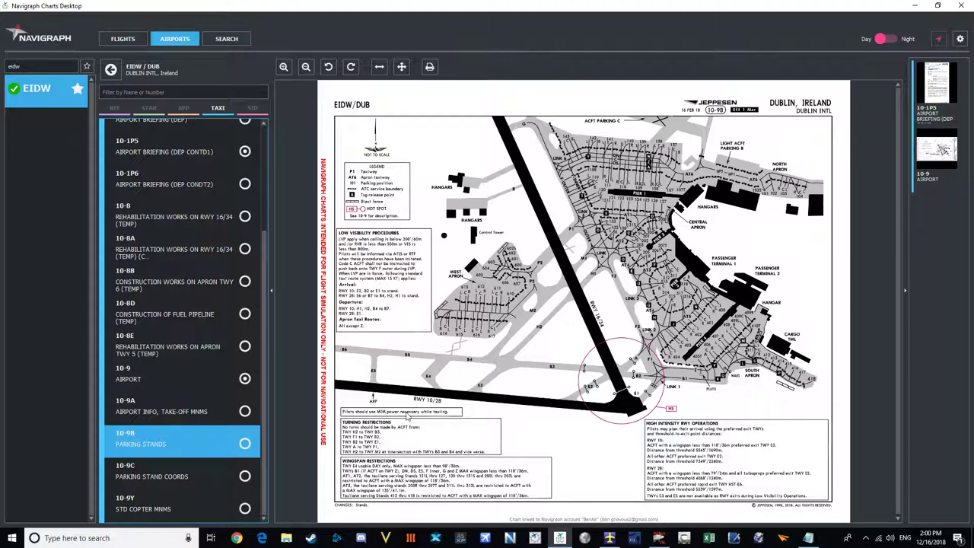
{"action": "left_click", "coordinate": [158, 474]}
{"action": "left_click", "coordinate": [244, 475]}
Re-browse the 10-8 works charts, 10-1P6 and 10-9A, ending on the 10-9B parking stands chart.
{"action": "scroll", "coordinate": [207, 426], "scroll_direction": "up", "scroll_amount": 3}
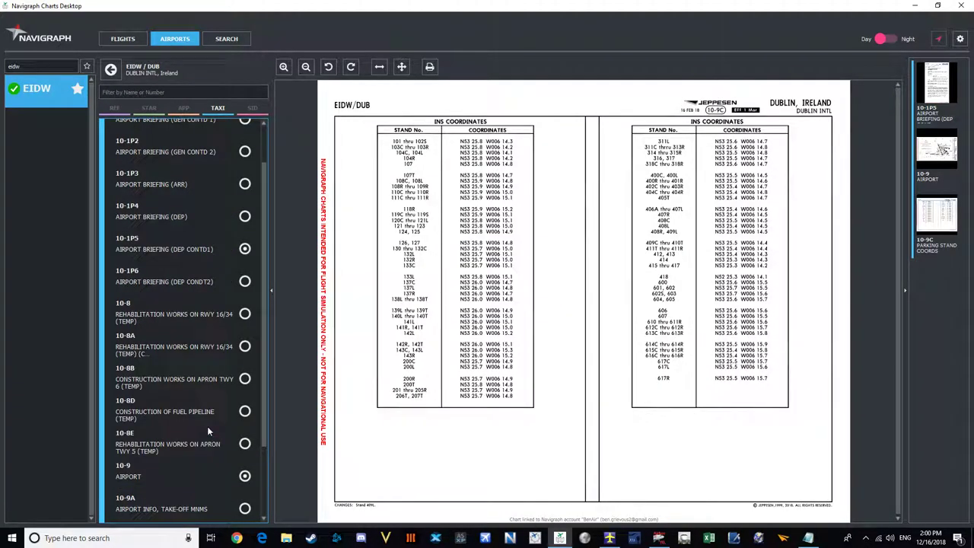
{"action": "left_click", "coordinate": [178, 329]}
{"action": "left_click", "coordinate": [194, 341]}
{"action": "left_click", "coordinate": [180, 255]}
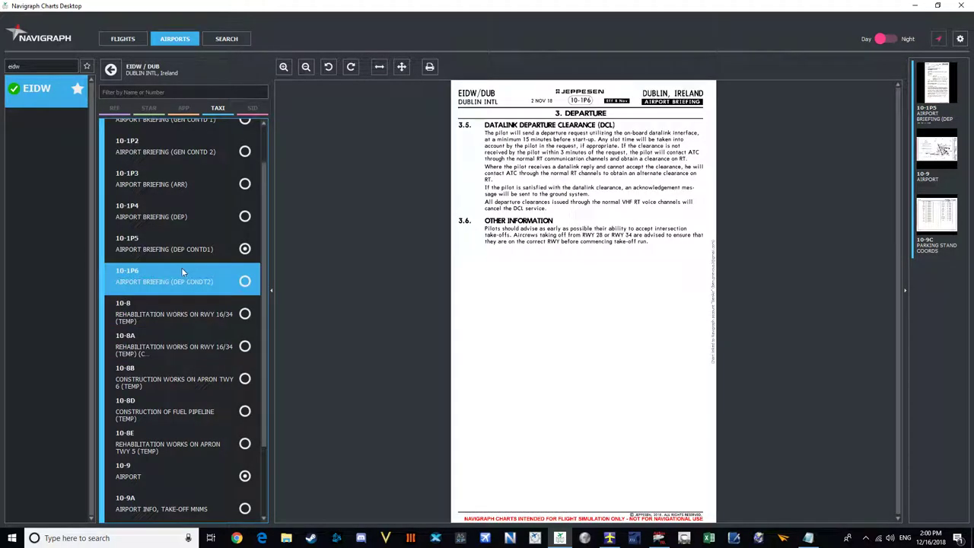
{"action": "scroll", "coordinate": [186, 258], "scroll_direction": "down", "scroll_amount": 3}
{"action": "left_click", "coordinate": [174, 346]}
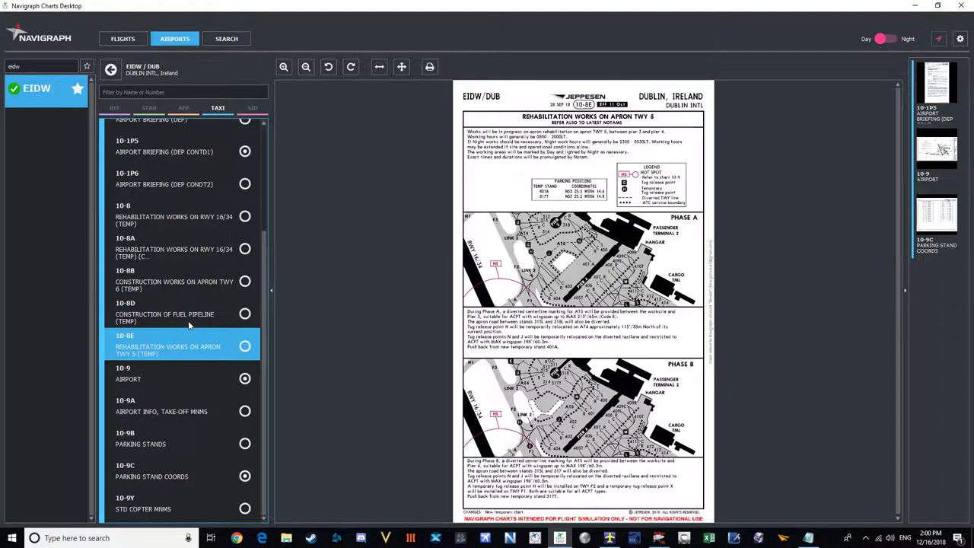
{"action": "left_click", "coordinate": [187, 316]}
{"action": "left_click", "coordinate": [197, 283]}
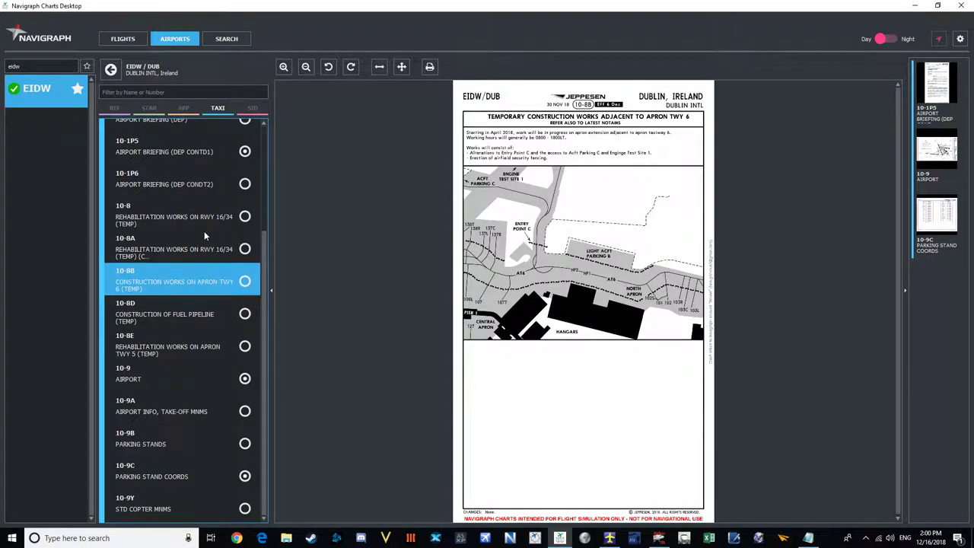
{"action": "left_click", "coordinate": [196, 410]}
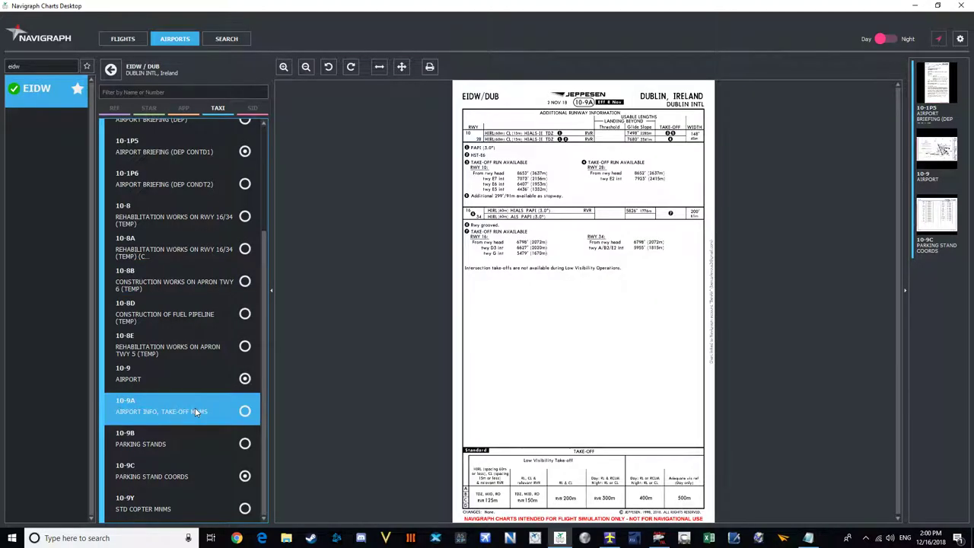
{"action": "left_click", "coordinate": [159, 436]}
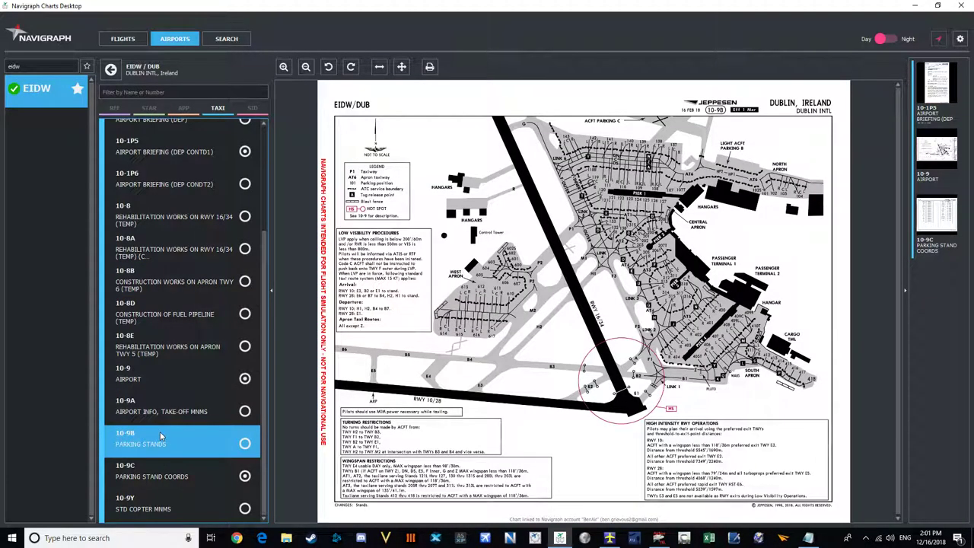
{"action": "left_click", "coordinate": [190, 401]}
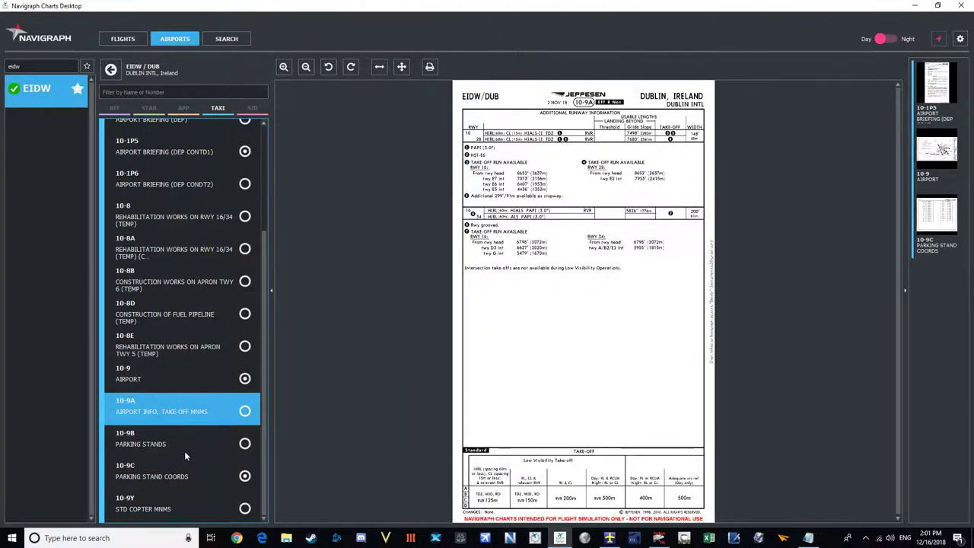
{"action": "left_click", "coordinate": [184, 450]}
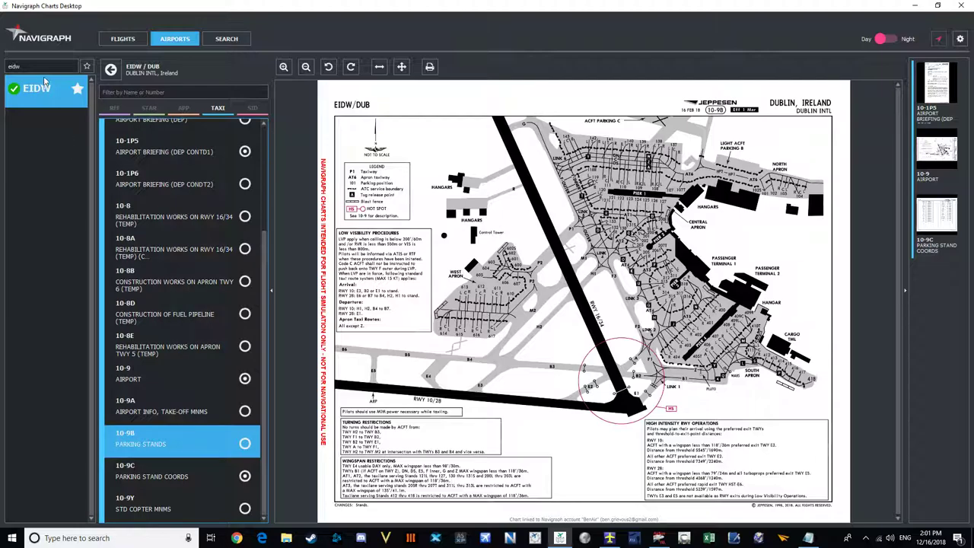
Pin the 10-3V8 KISHA 1B & 2F departure from Dublin's SID chart list.
{"action": "left_click", "coordinate": [252, 108]}
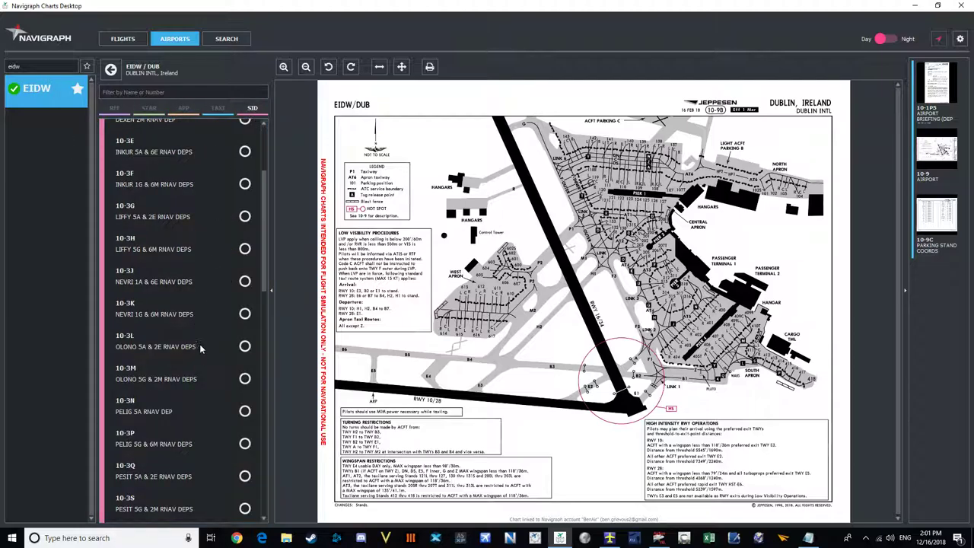
{"action": "scroll", "coordinate": [189, 357], "scroll_direction": "up", "scroll_amount": 3}
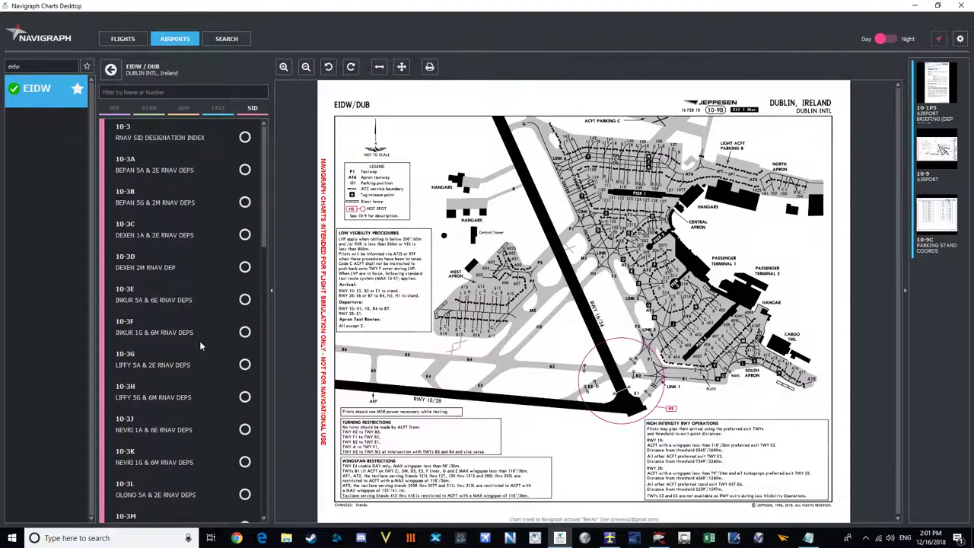
{"action": "scroll", "coordinate": [200, 346], "scroll_direction": "down", "scroll_amount": 8}
{"action": "scroll", "coordinate": [200, 346], "scroll_direction": "down", "scroll_amount": 10}
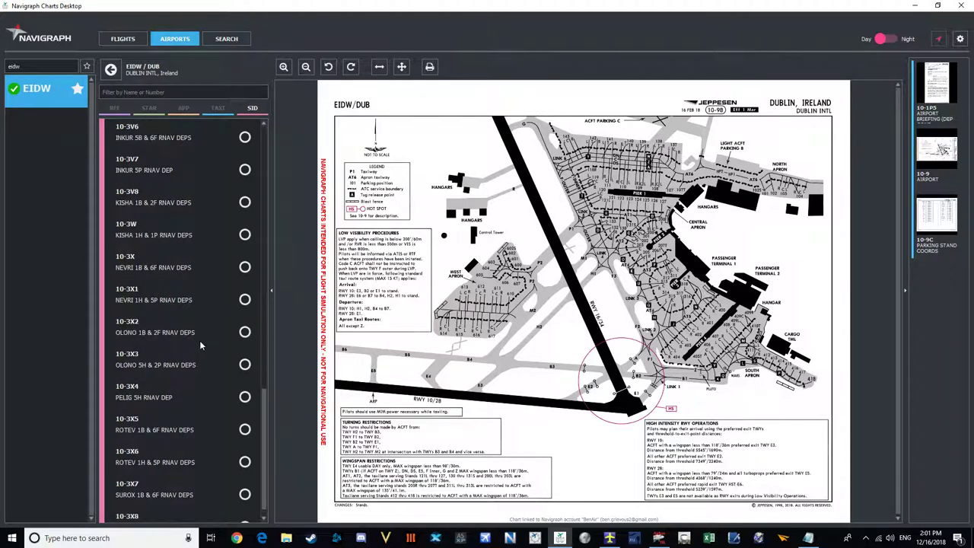
{"action": "scroll", "coordinate": [200, 346], "scroll_direction": "down", "scroll_amount": 1}
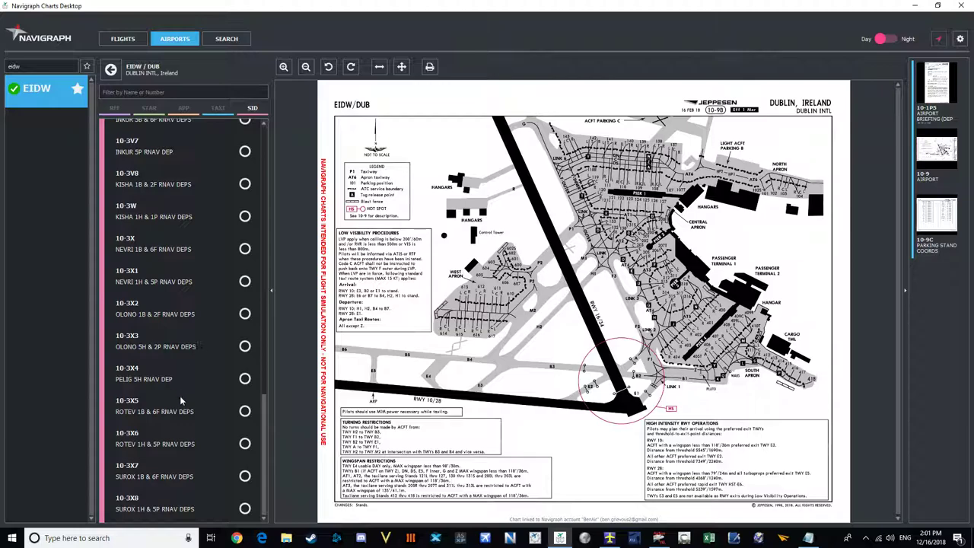
{"action": "scroll", "coordinate": [186, 373], "scroll_direction": "up", "scroll_amount": 4}
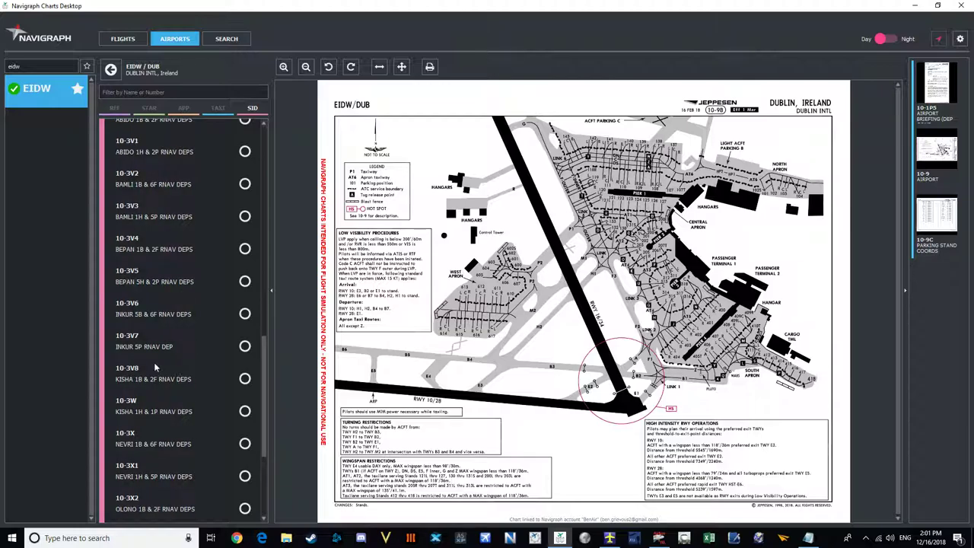
{"action": "left_click", "coordinate": [245, 380]}
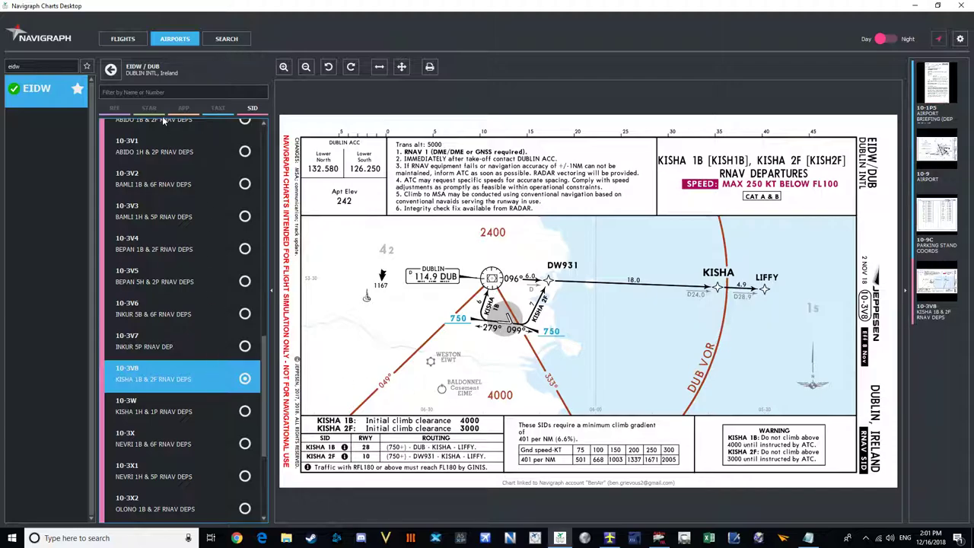
Return to the TAXI chart list and select the airport search text.
{"action": "left_click", "coordinate": [114, 108]}
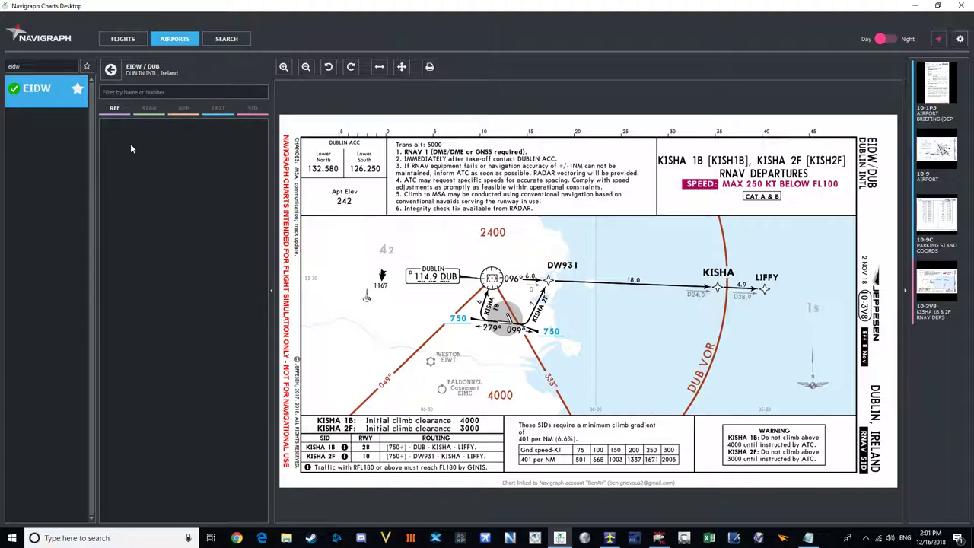
{"action": "left_click", "coordinate": [211, 113]}
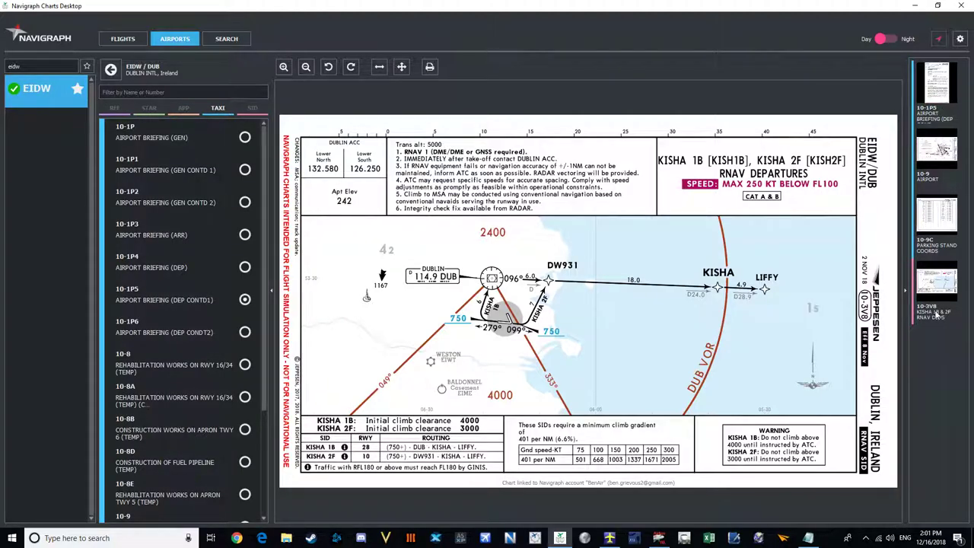
{"action": "left_click_drag", "start_coordinate": [43, 67], "coordinate": [2, 79]}
Load Hamburg EDDH and pin its 10-9B parking stands chart in place of 10-9C.
{"action": "type", "text": "eddh"}
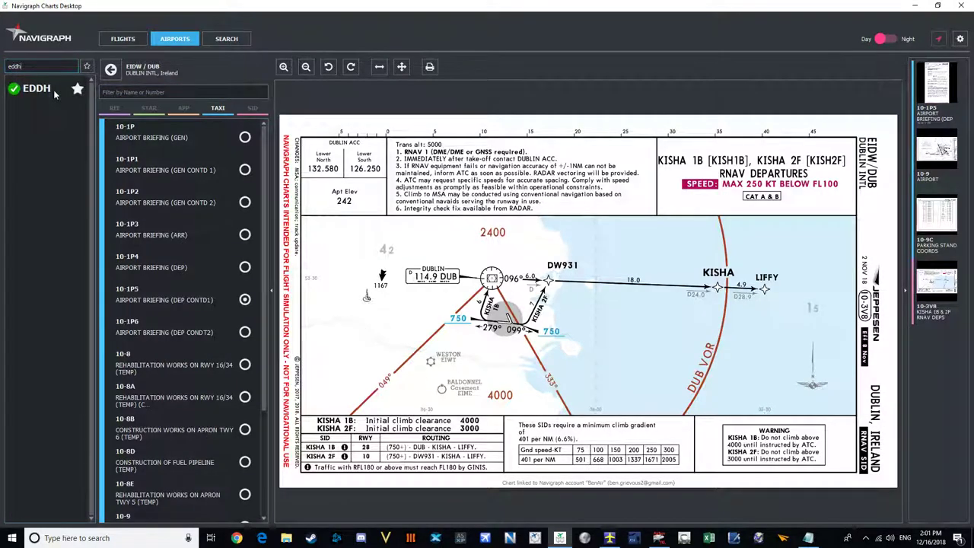
{"action": "left_click", "coordinate": [45, 89]}
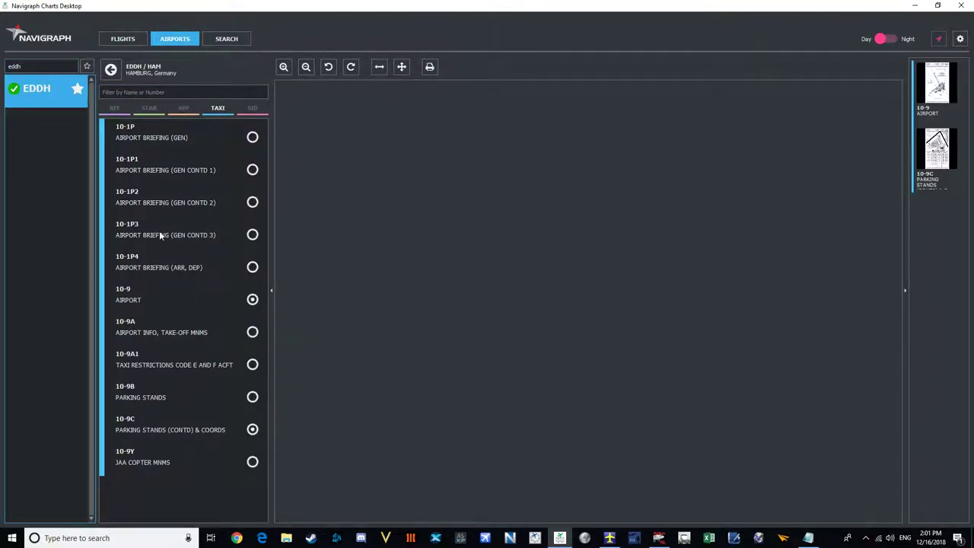
{"action": "left_click", "coordinate": [159, 231]}
{"action": "left_click", "coordinate": [165, 171]}
{"action": "left_click", "coordinate": [177, 327]}
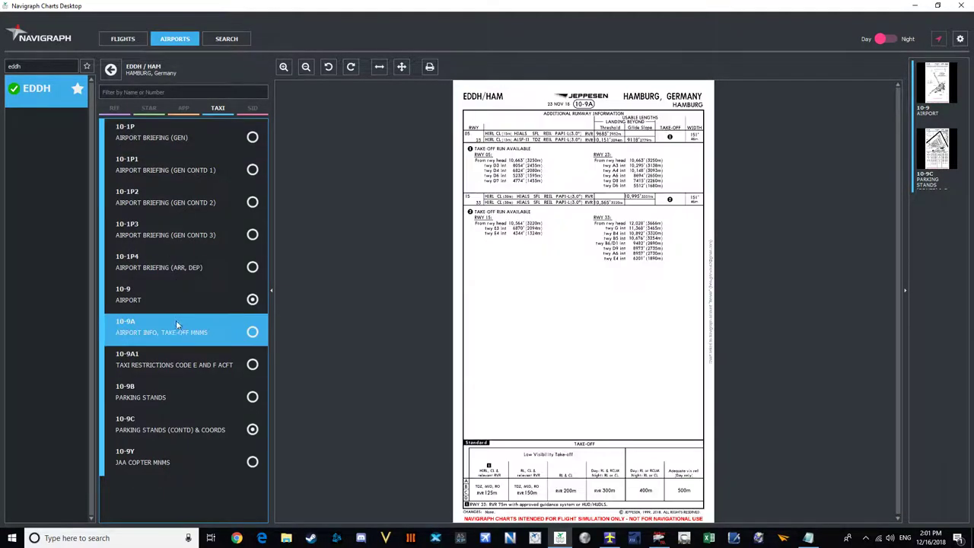
{"action": "left_click", "coordinate": [151, 396]}
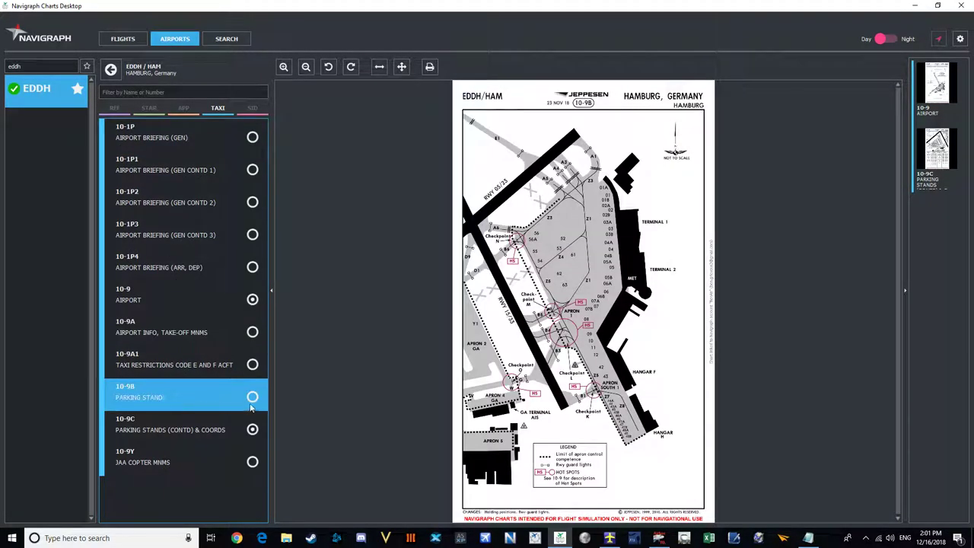
{"action": "left_click", "coordinate": [252, 396]}
{"action": "left_click", "coordinate": [252, 429]}
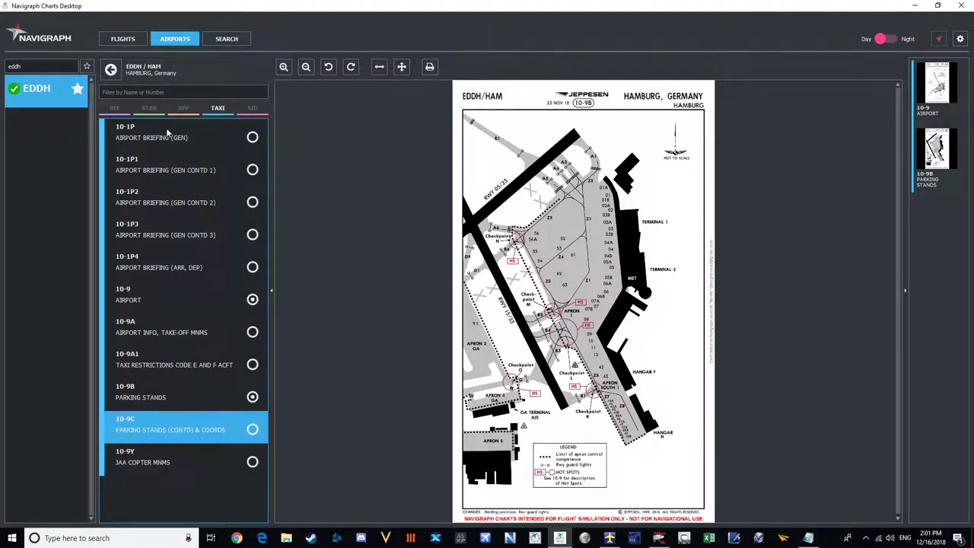
Show Hamburg's arrival charts and move the OFP Notepad window to the right half.
{"action": "left_click", "coordinate": [148, 108]}
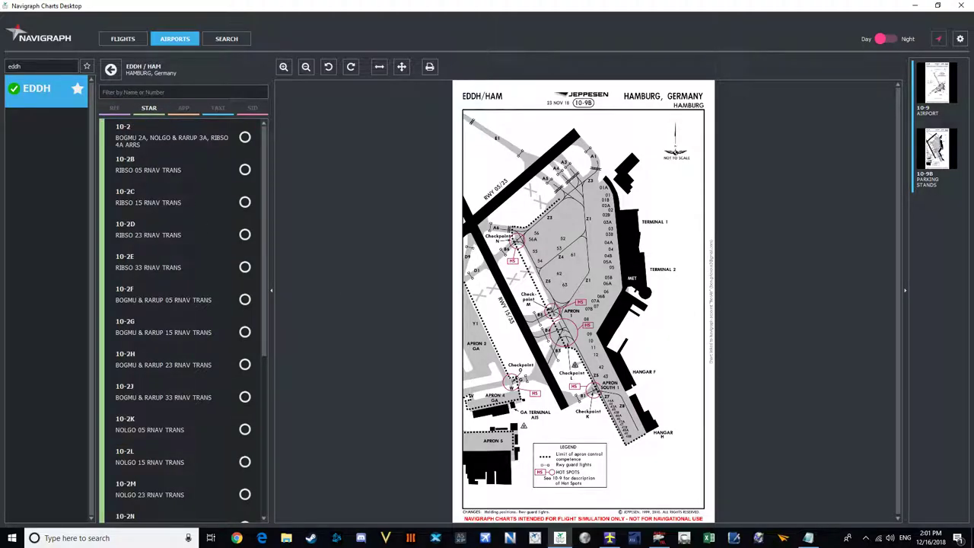
{"action": "left_click", "coordinate": [808, 538]}
{"action": "left_click_drag", "start_coordinate": [317, 6], "coordinate": [842, 82]}
{"action": "left_click", "coordinate": [654, 214]}
{"action": "scroll", "coordinate": [652, 228], "scroll_direction": "down", "scroll_amount": 4}
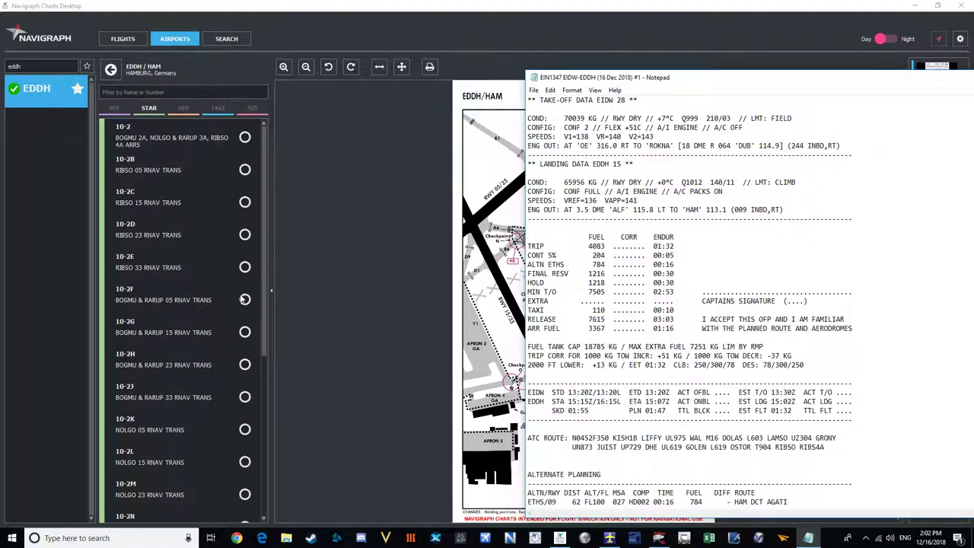
Pin Hamburg's 10-2 arrivals chart, replacing the briefly pinned 10-2C RIBSO transition.
{"action": "left_click", "coordinate": [245, 201]}
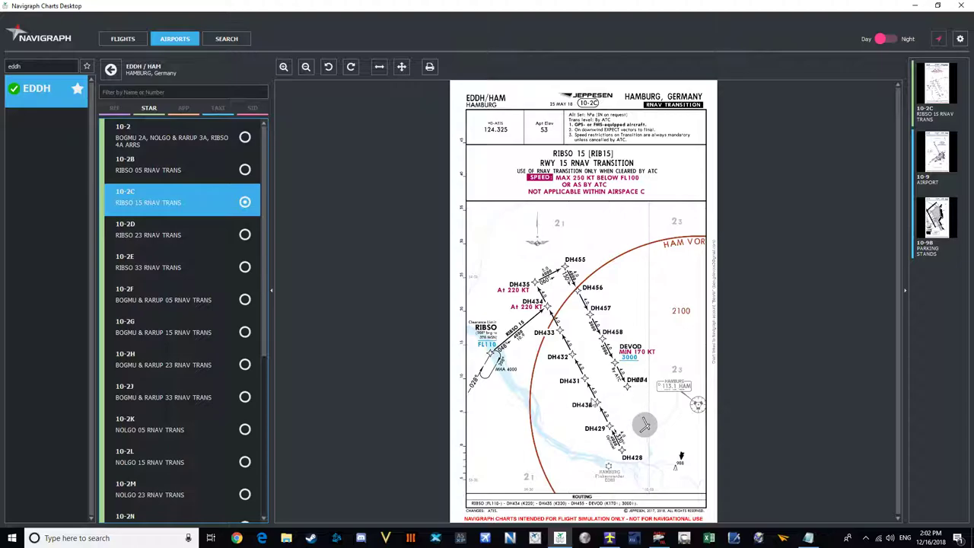
{"action": "scroll", "coordinate": [137, 298], "scroll_direction": "down", "scroll_amount": 3}
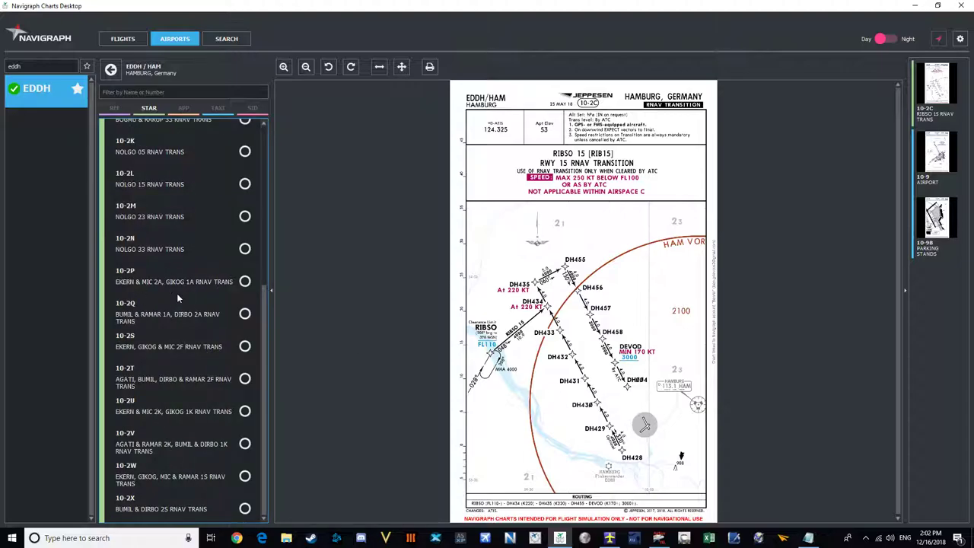
{"action": "scroll", "coordinate": [178, 291], "scroll_direction": "up", "scroll_amount": 3}
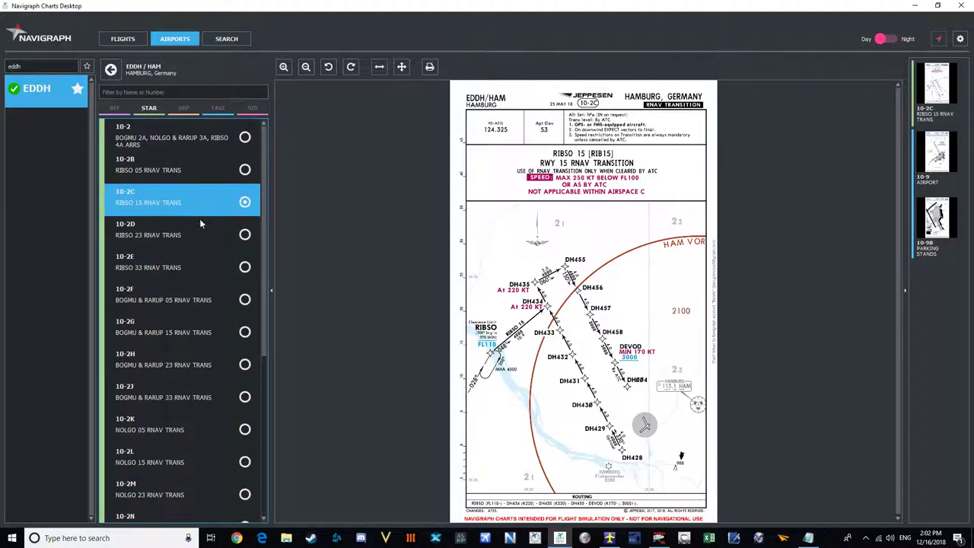
{"action": "left_click", "coordinate": [187, 143]}
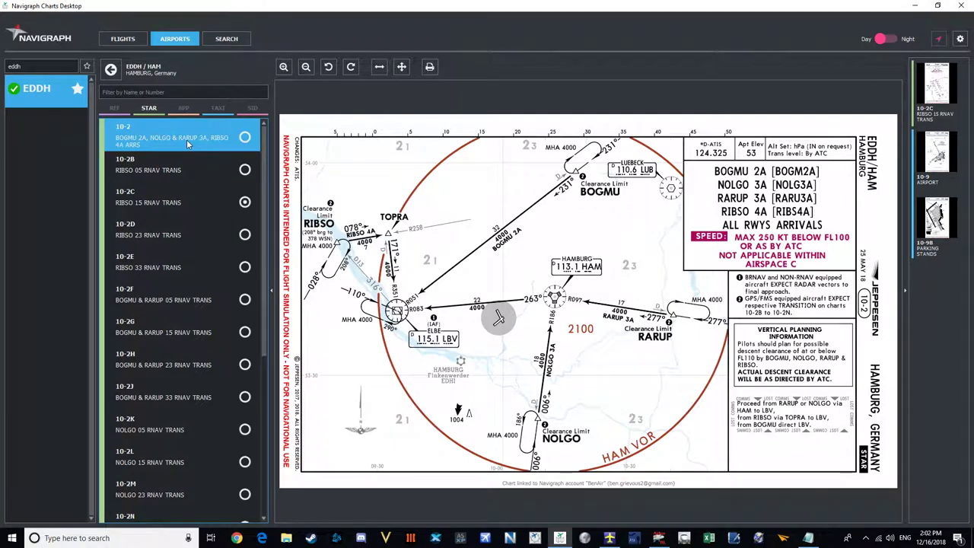
{"action": "left_click", "coordinate": [245, 137]}
{"action": "left_click", "coordinate": [221, 199]}
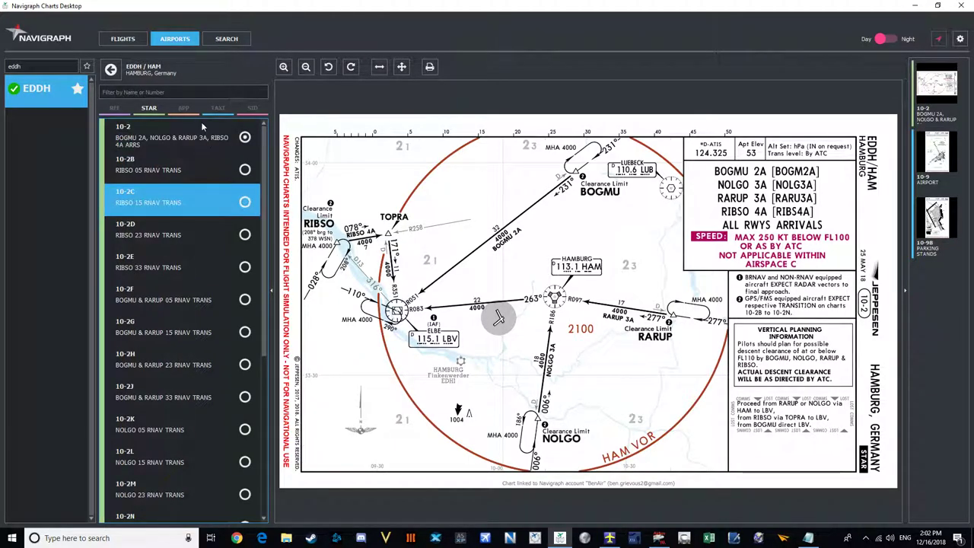
{"action": "left_click", "coordinate": [202, 126]}
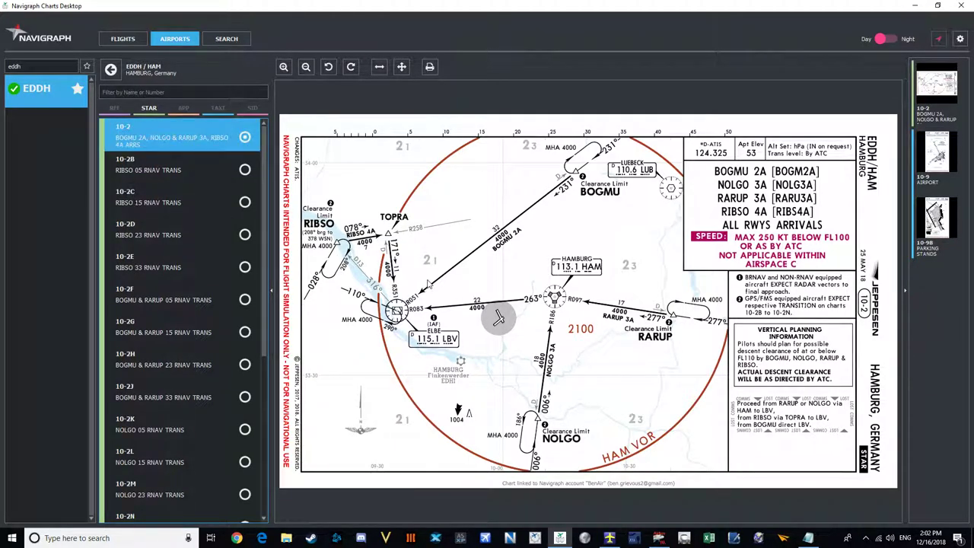
{"action": "left_click", "coordinate": [183, 108]}
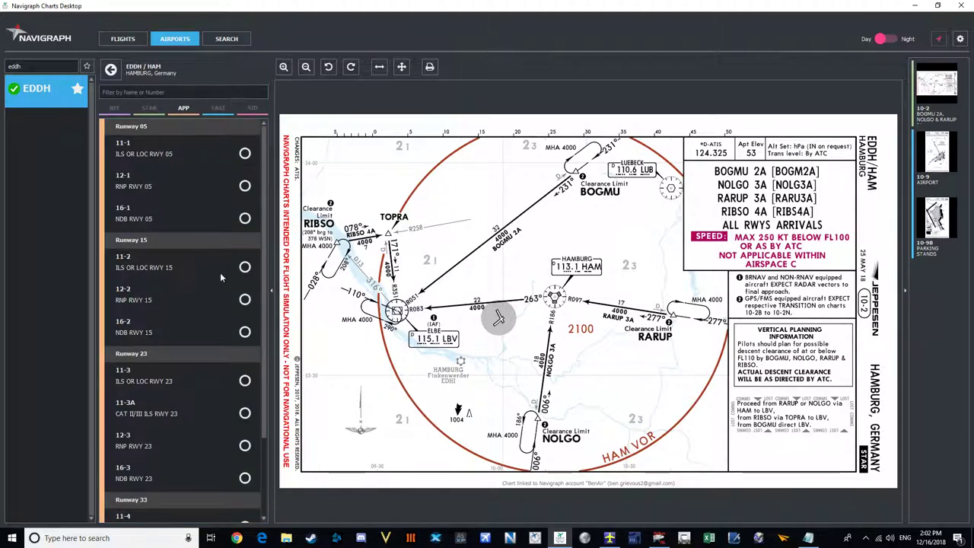
Pin the 11-2 ILS or LOC RWY 15 chart and check the pinned 10-9 and 10-2 charts.
{"action": "left_click", "coordinate": [197, 267]}
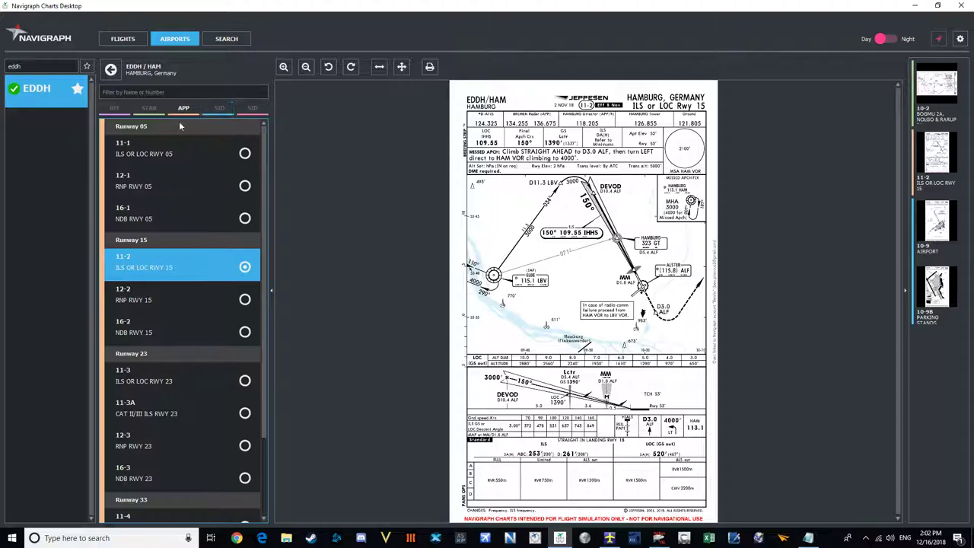
{"action": "left_click", "coordinate": [938, 216]}
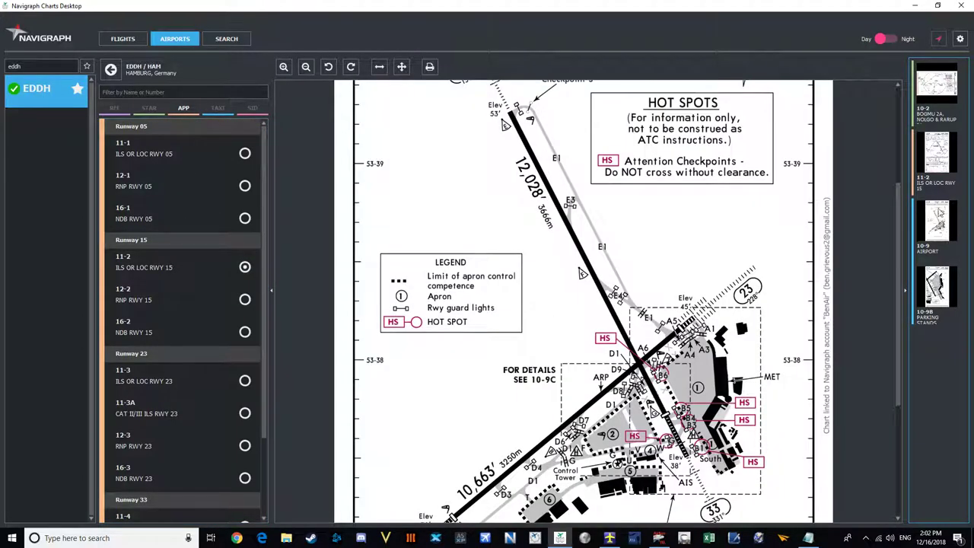
{"action": "left_click", "coordinate": [936, 97]}
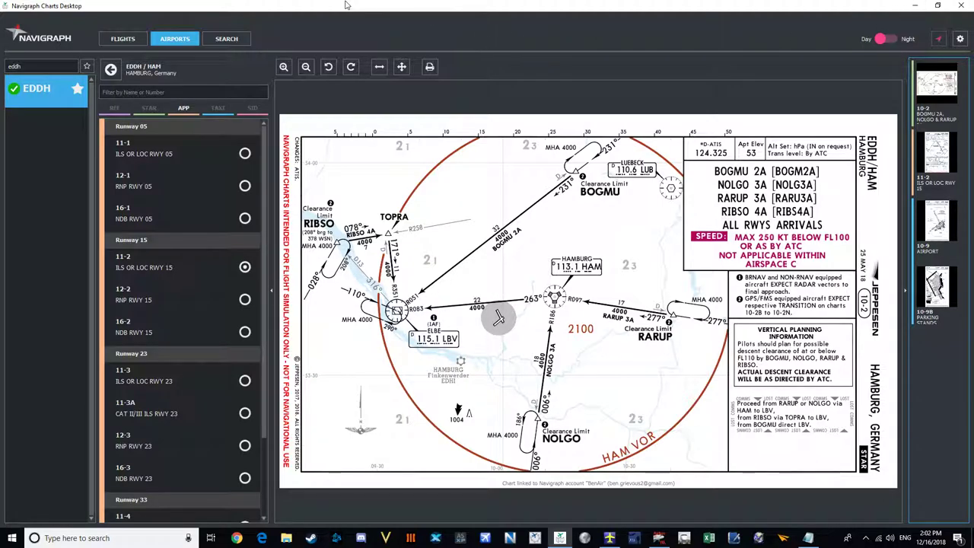
Reload Dublin EIDW and view its pinned 10-9 airport diagram and 10-9C stand coordinates.
{"action": "left_click_drag", "start_coordinate": [23, 67], "coordinate": [3, 68]}
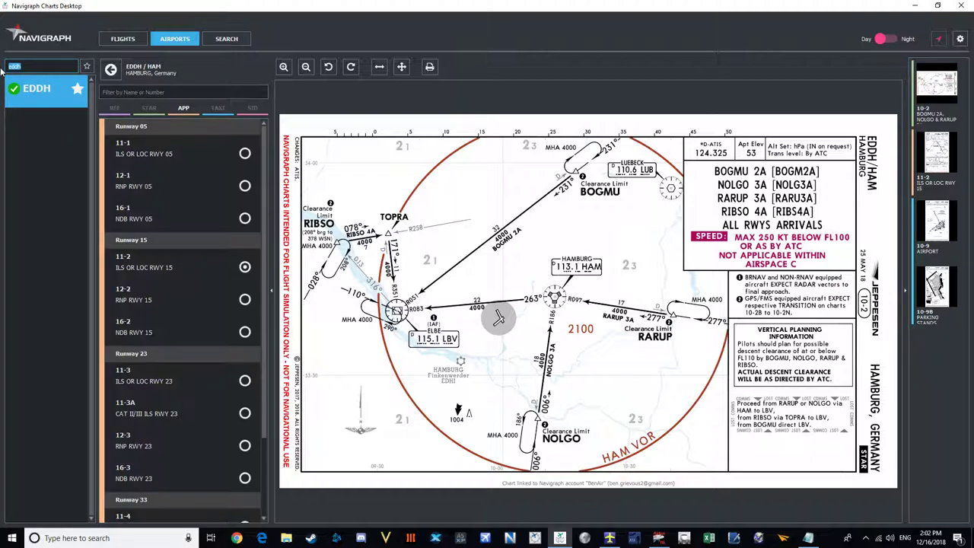
{"action": "type", "text": "EIDW"}
{"action": "left_click", "coordinate": [23, 88]}
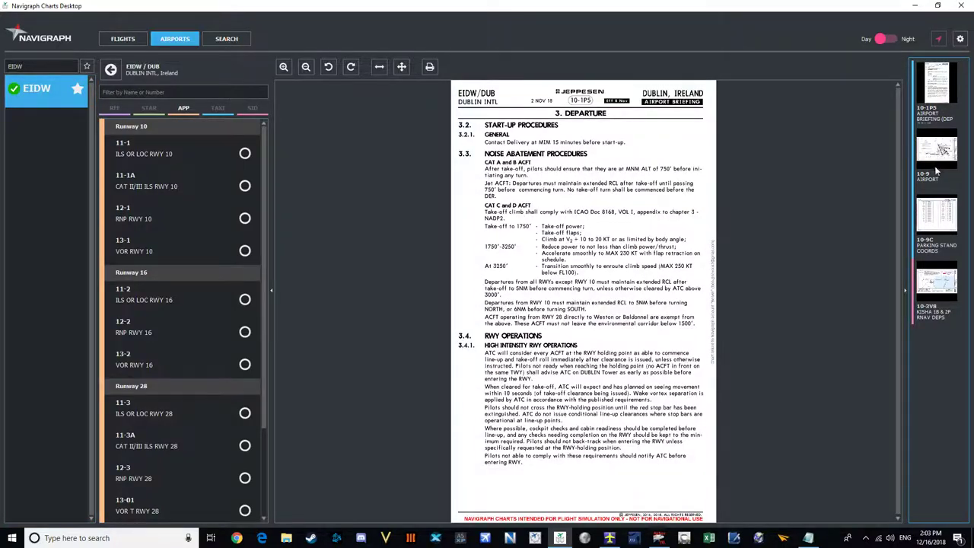
{"action": "left_click", "coordinate": [937, 171]}
{"action": "left_click", "coordinate": [935, 222]}
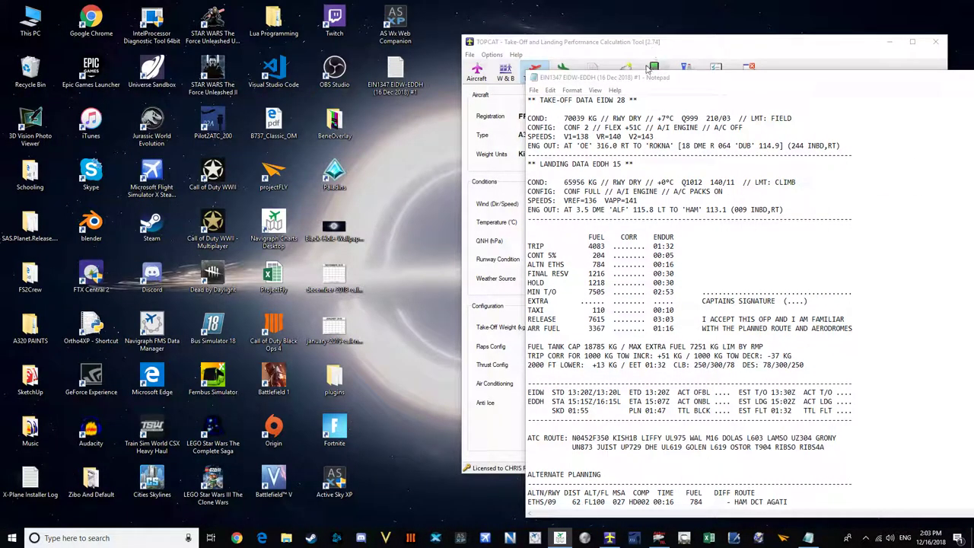
Hide the OFP Notepad, start Active Sky XP past the UAC prompt, and sign in.
{"action": "key", "text": "super+Down"}
{"action": "key", "text": "super+Down"}
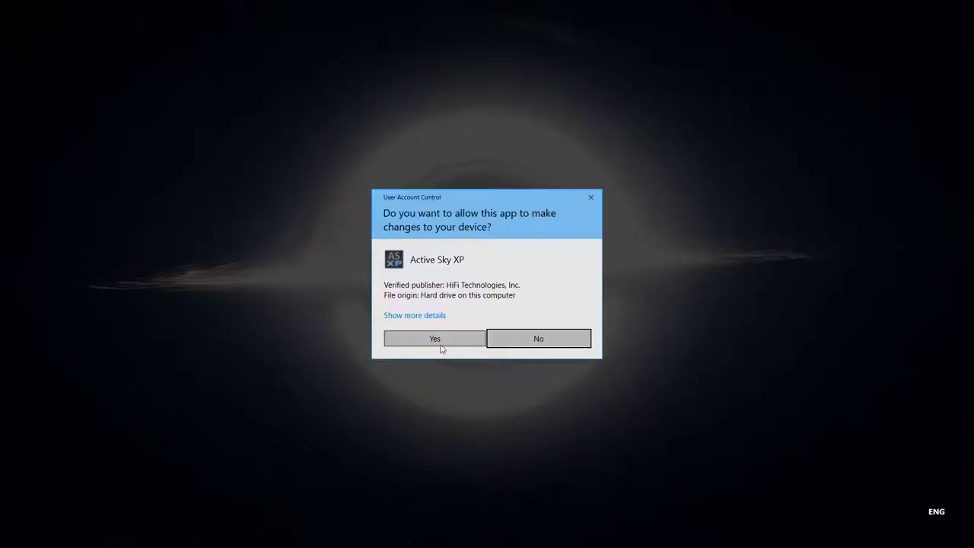
{"action": "left_click", "coordinate": [435, 340]}
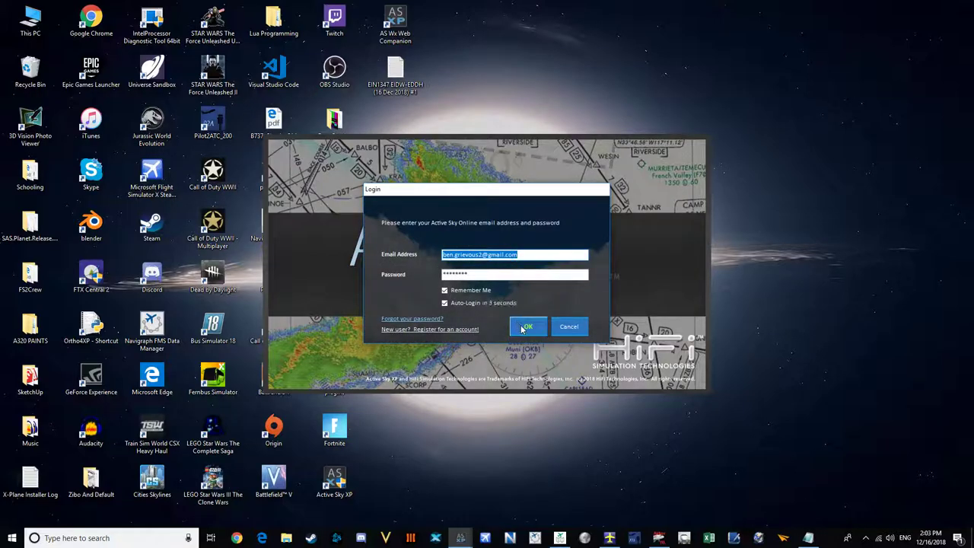
{"action": "left_click", "coordinate": [525, 327]}
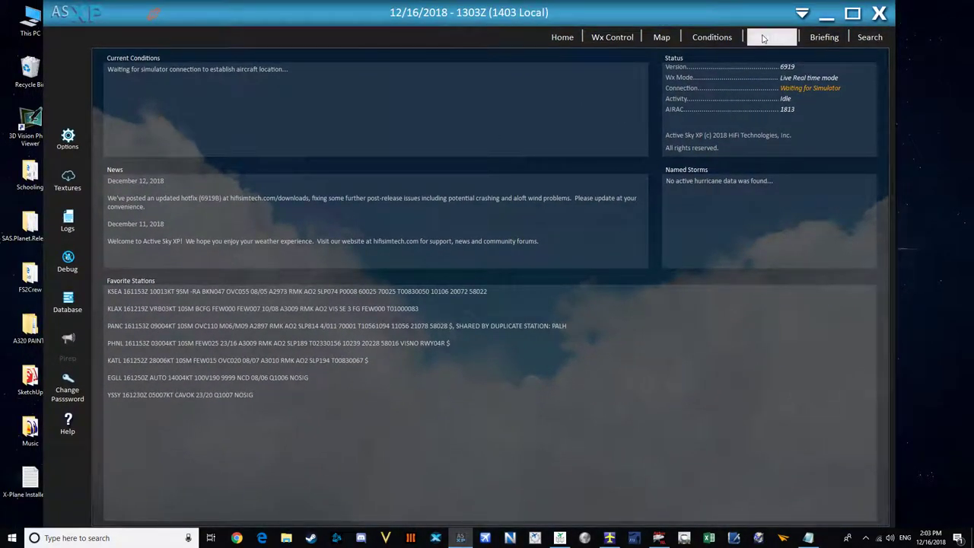
Load EIDWEHAM01.fms, set cruise altitude 35000 ft, add ETHS, and refresh the route.
{"action": "left_click", "coordinate": [757, 39]}
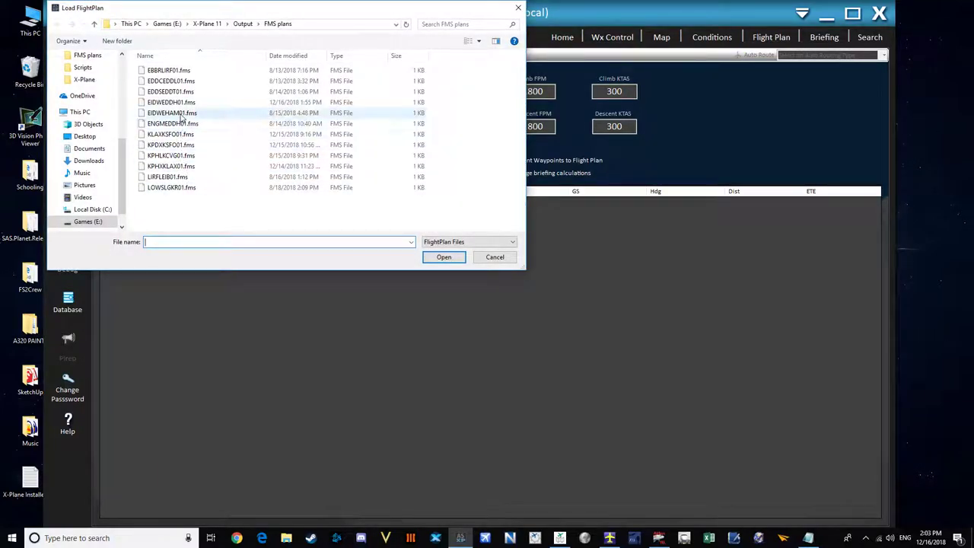
{"action": "left_click", "coordinate": [179, 112]}
{"action": "left_click", "coordinate": [433, 259]}
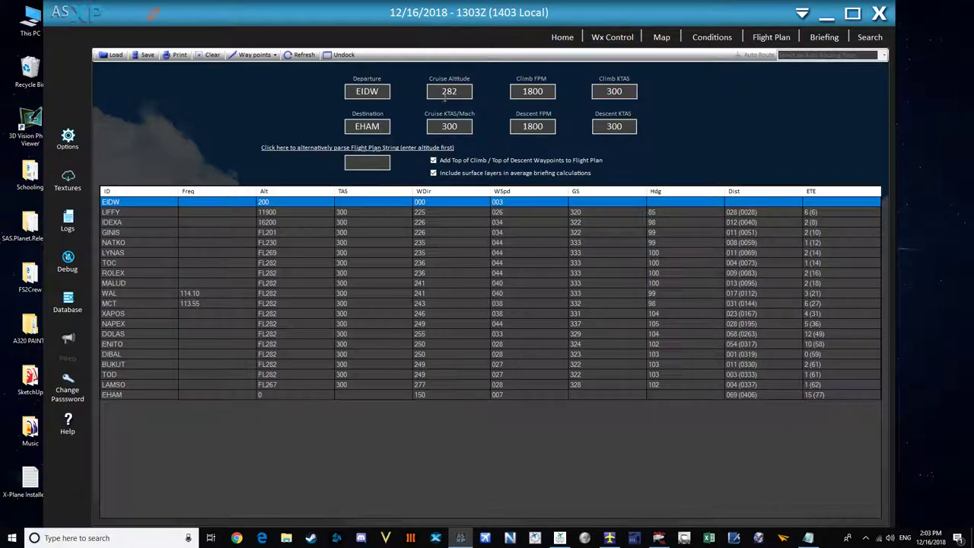
{"action": "type", "text": "35000"}
{"action": "left_click", "coordinate": [367, 162]}
{"action": "type", "text": "ETHS"}
{"action": "left_click", "coordinate": [302, 55]}
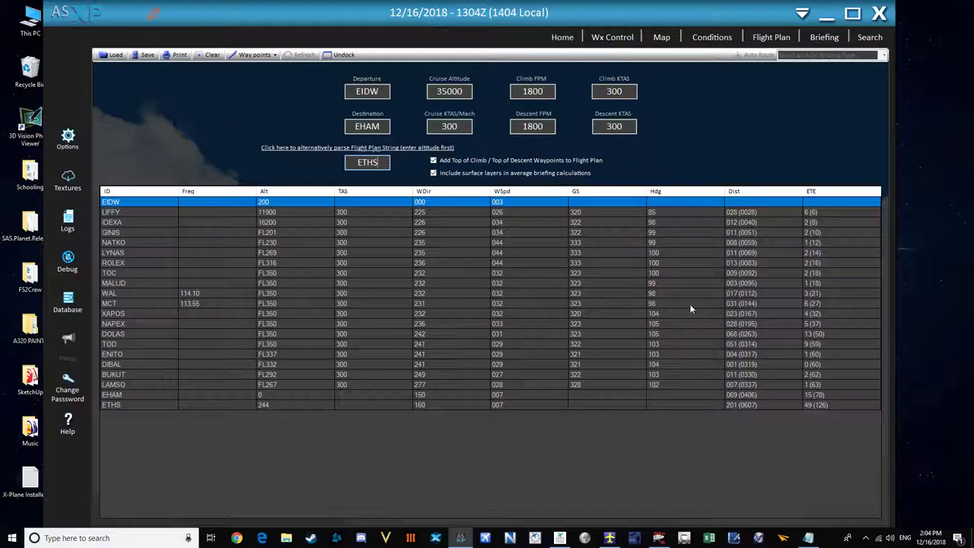
Return Active Sky XP to its home page and show the Windows desktop.
{"action": "left_click", "coordinate": [563, 37]}
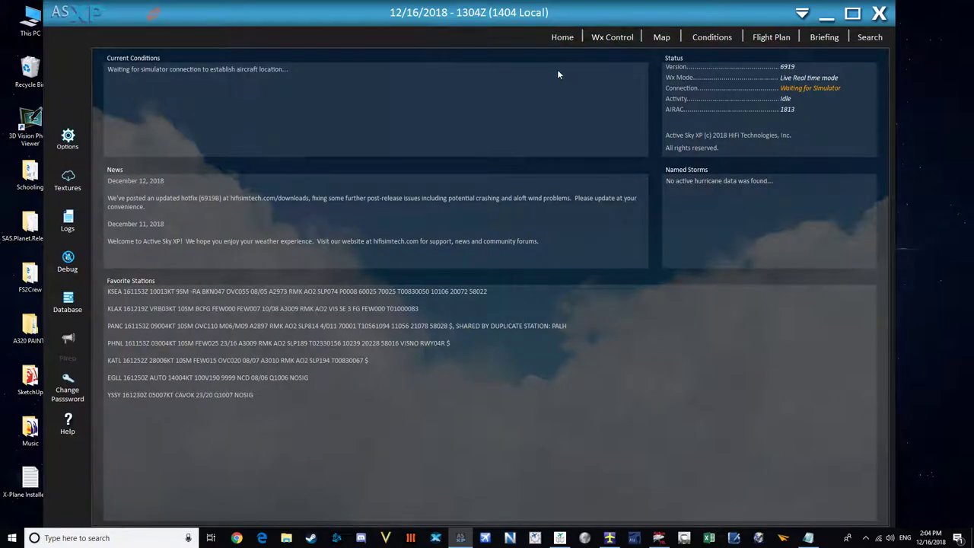
{"action": "key", "text": "super+d"}
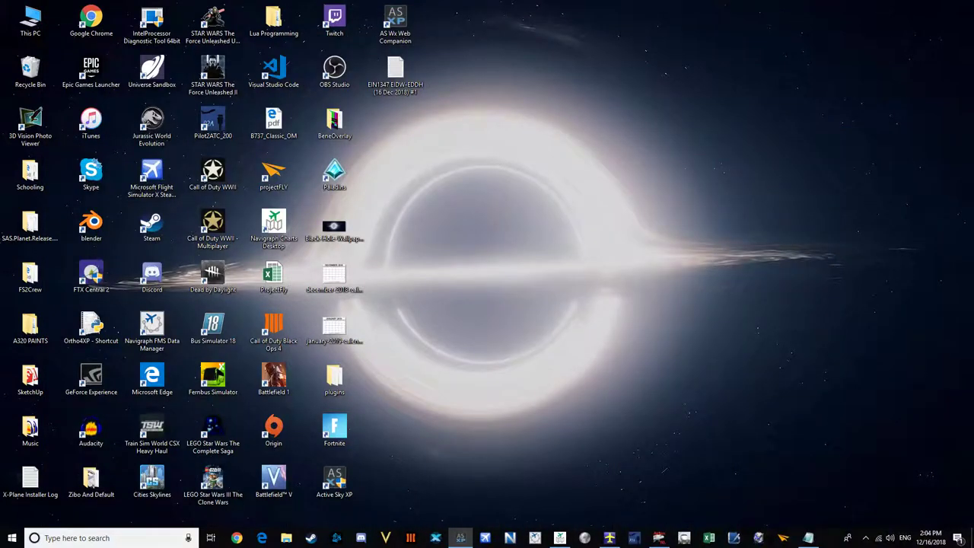